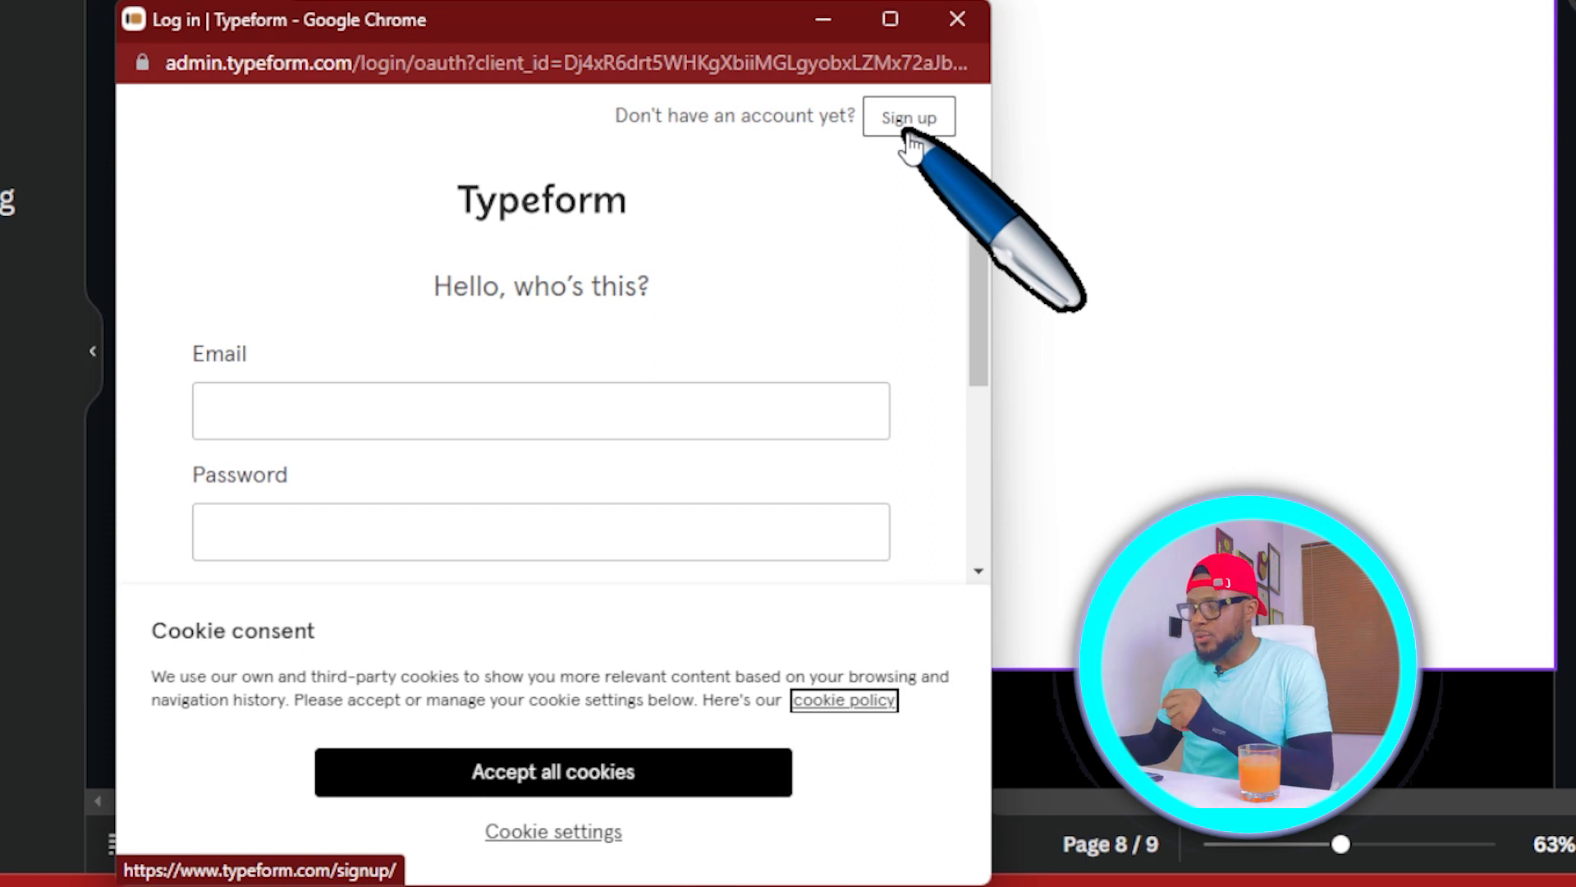
Choose to create a new Typeform account and sign up with Google.
click(909, 123)
drag(553, 11, 572, 0)
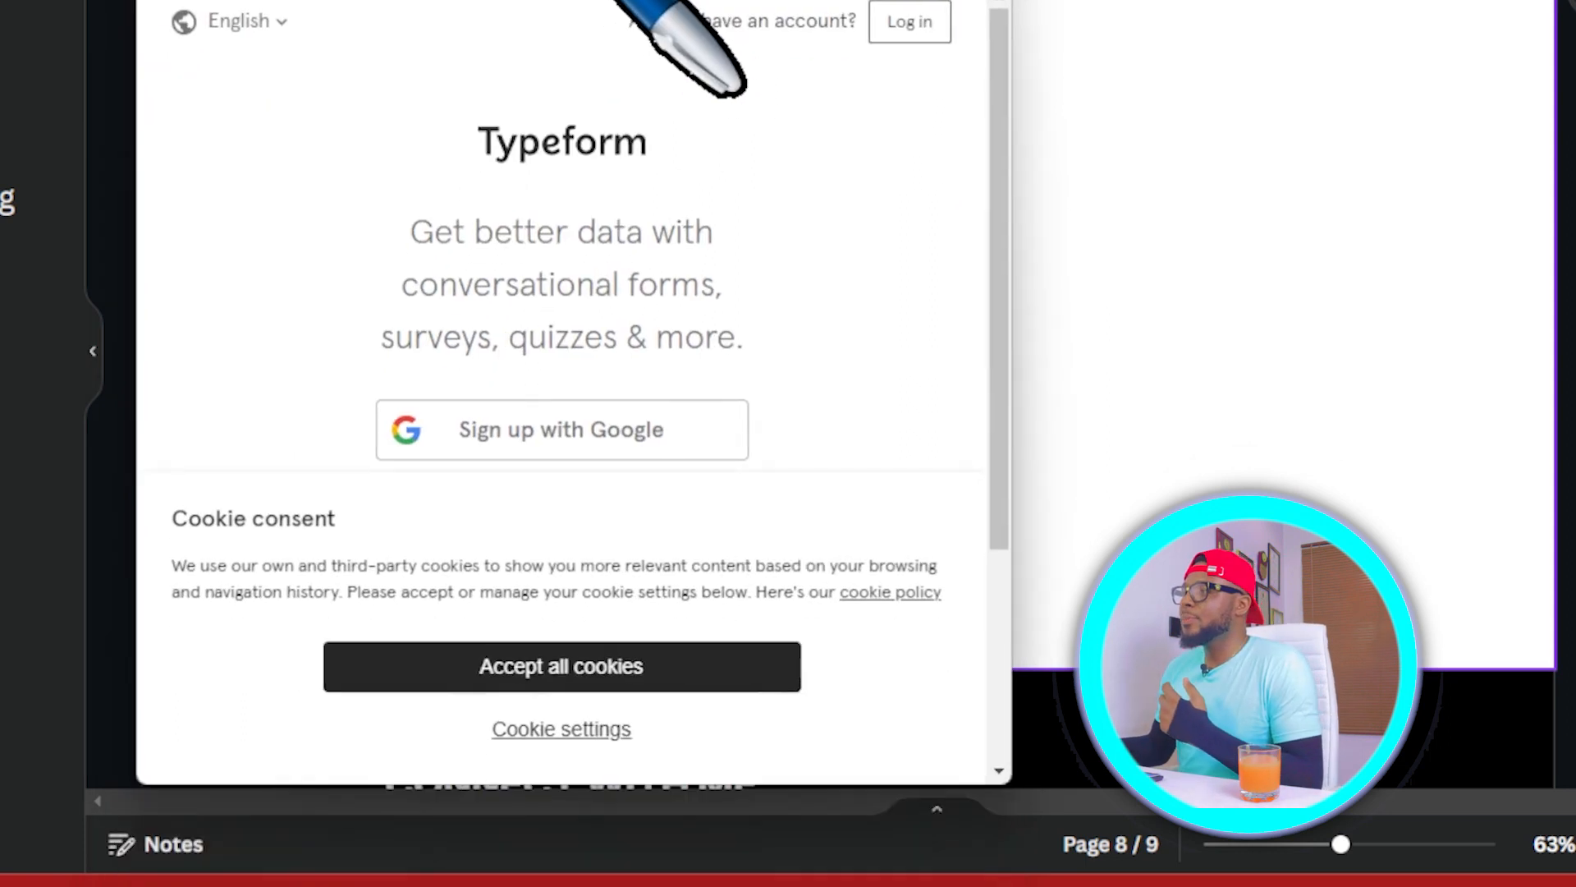
click(550, 439)
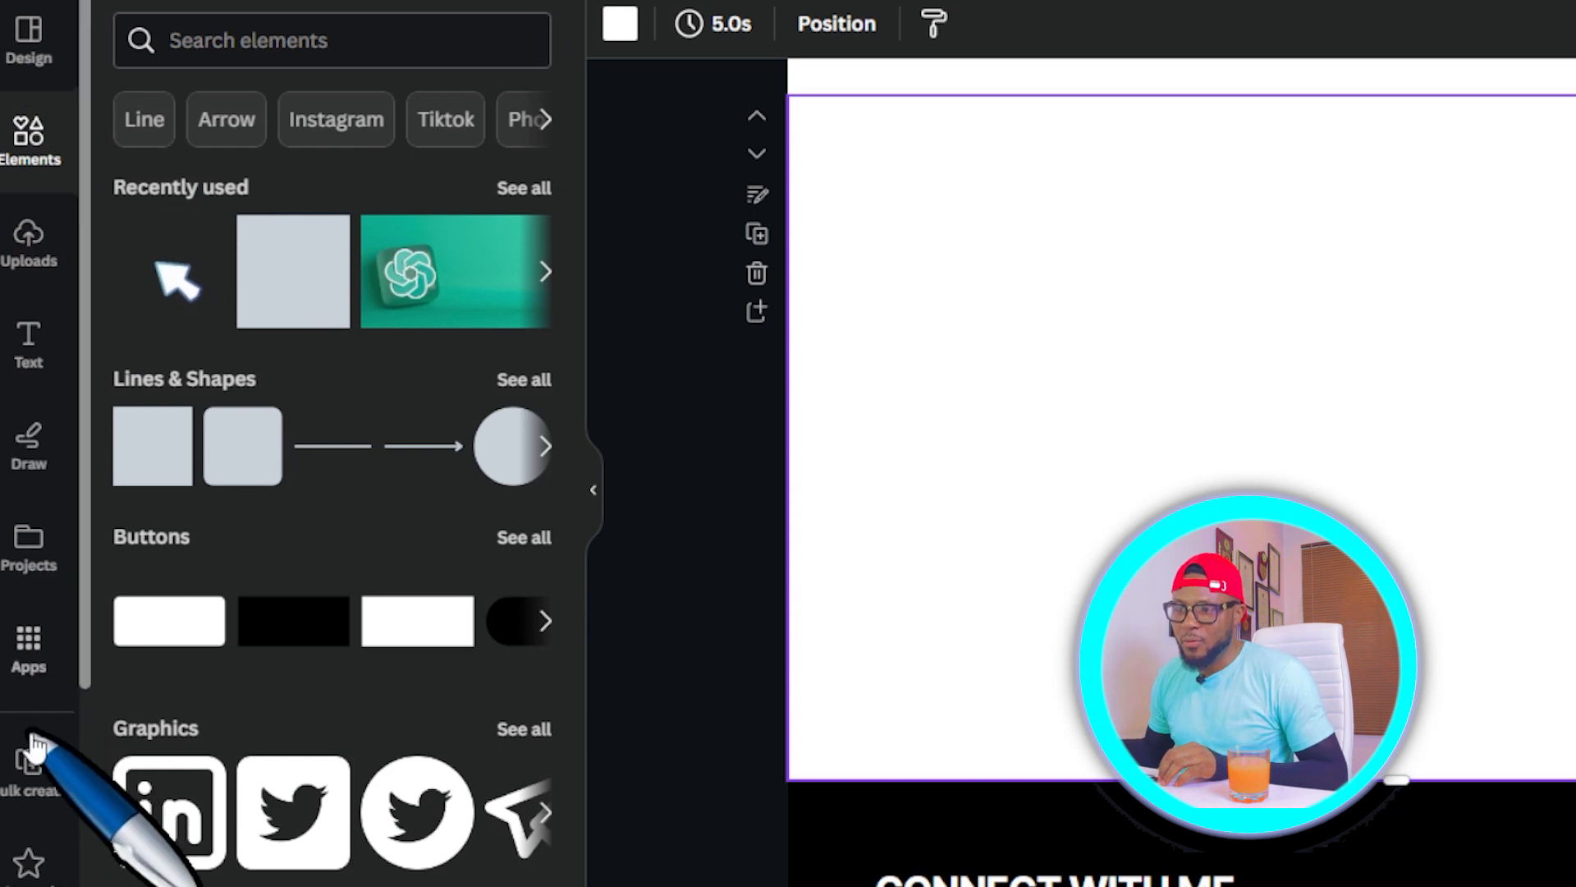
Find the Typeform app by searching "typeform" and add the Booking Form Template (copy) to page 8.
click(28, 649)
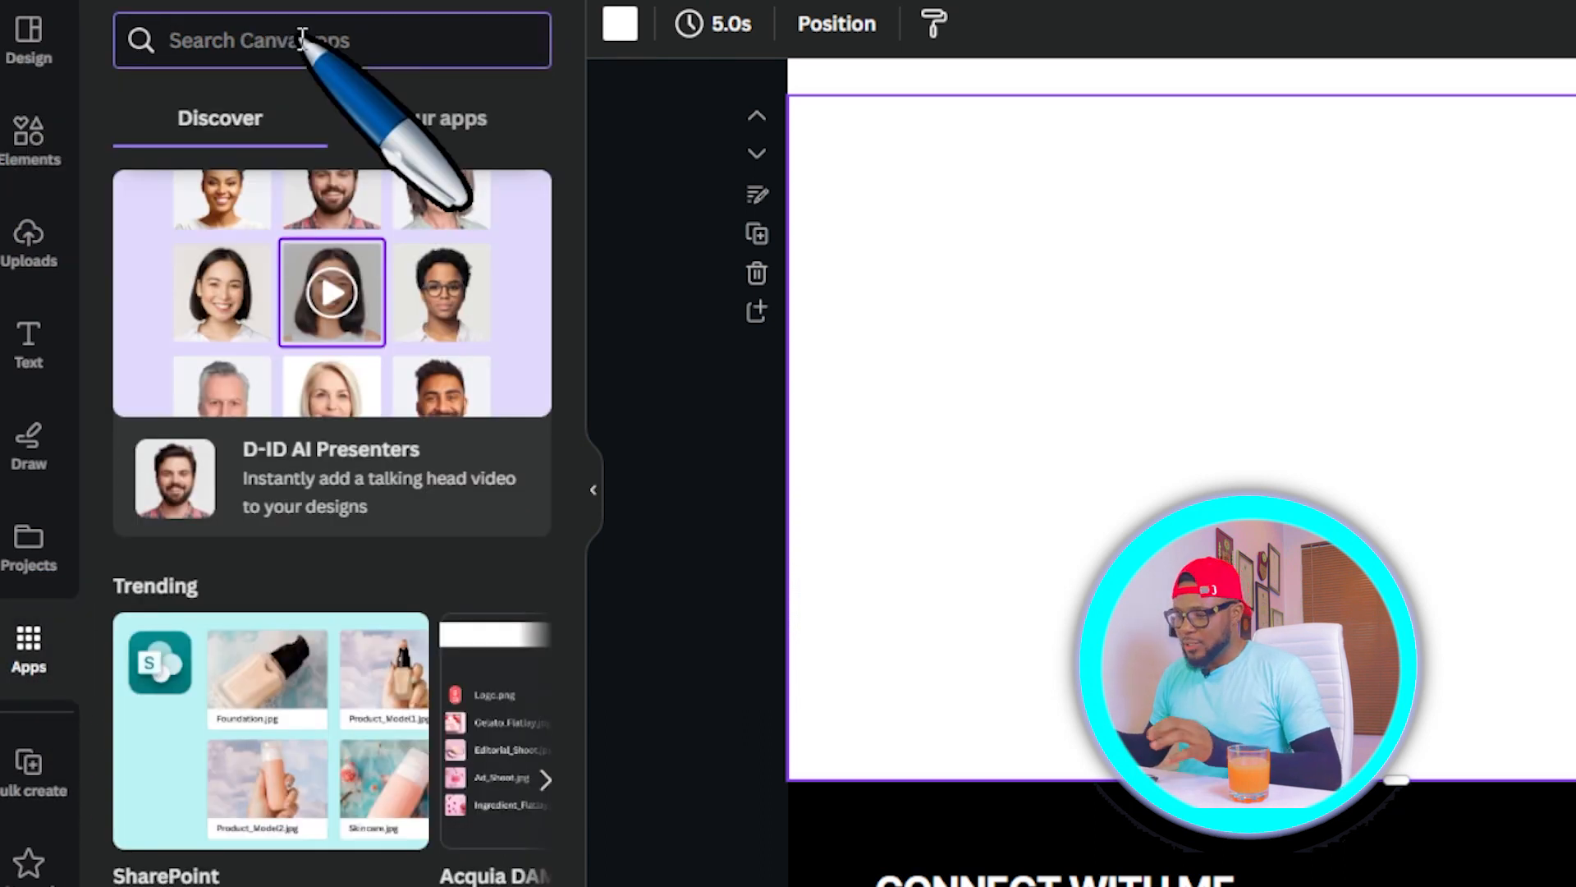
text(typeform)
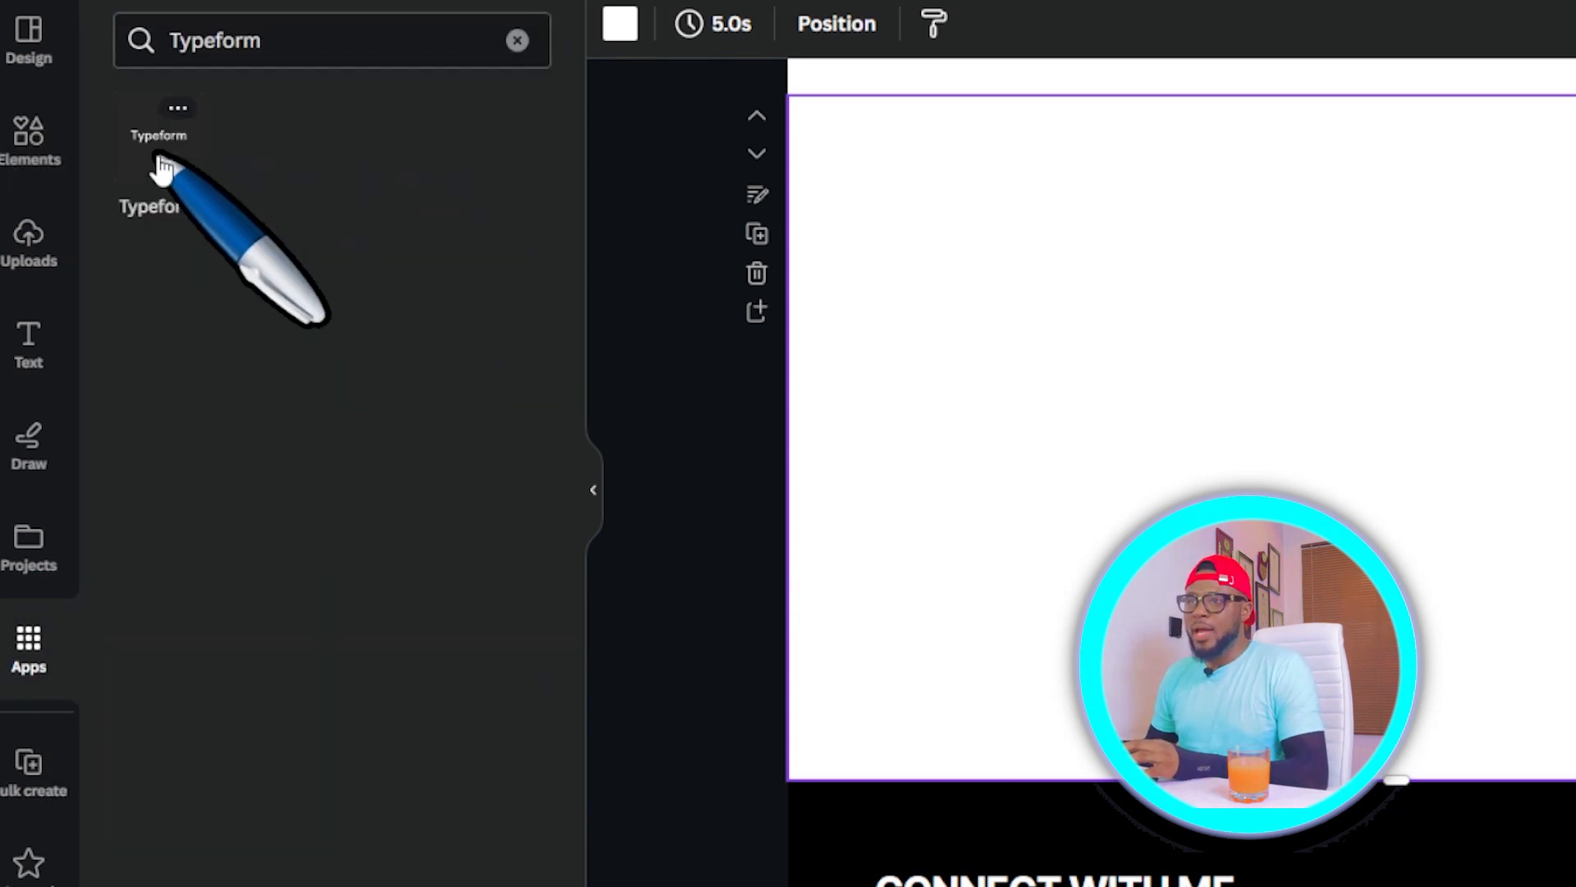
click(159, 148)
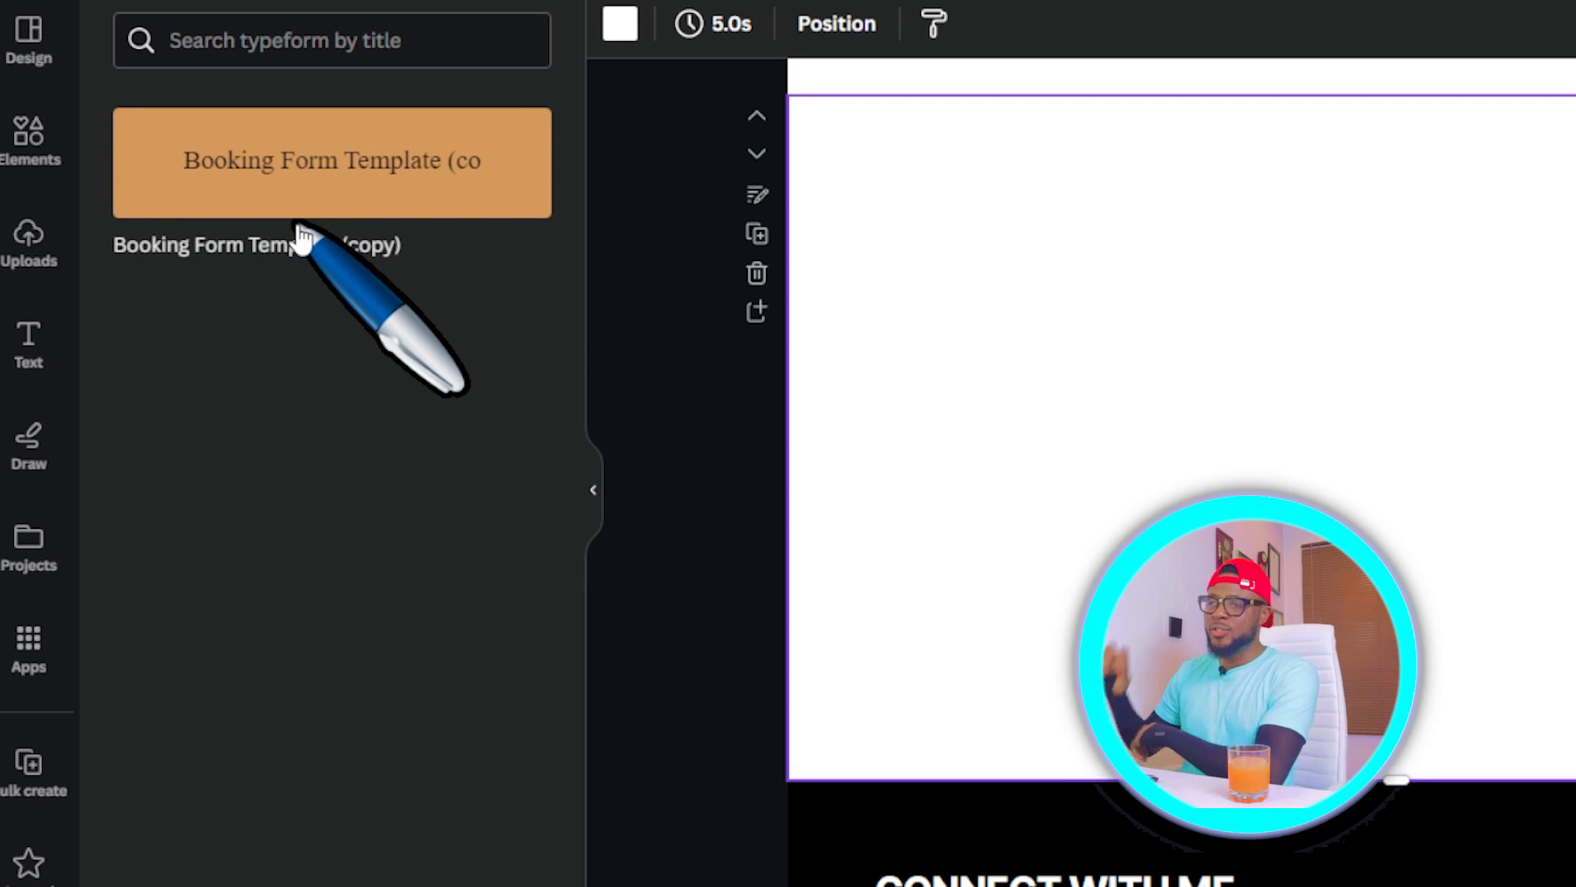
click(262, 177)
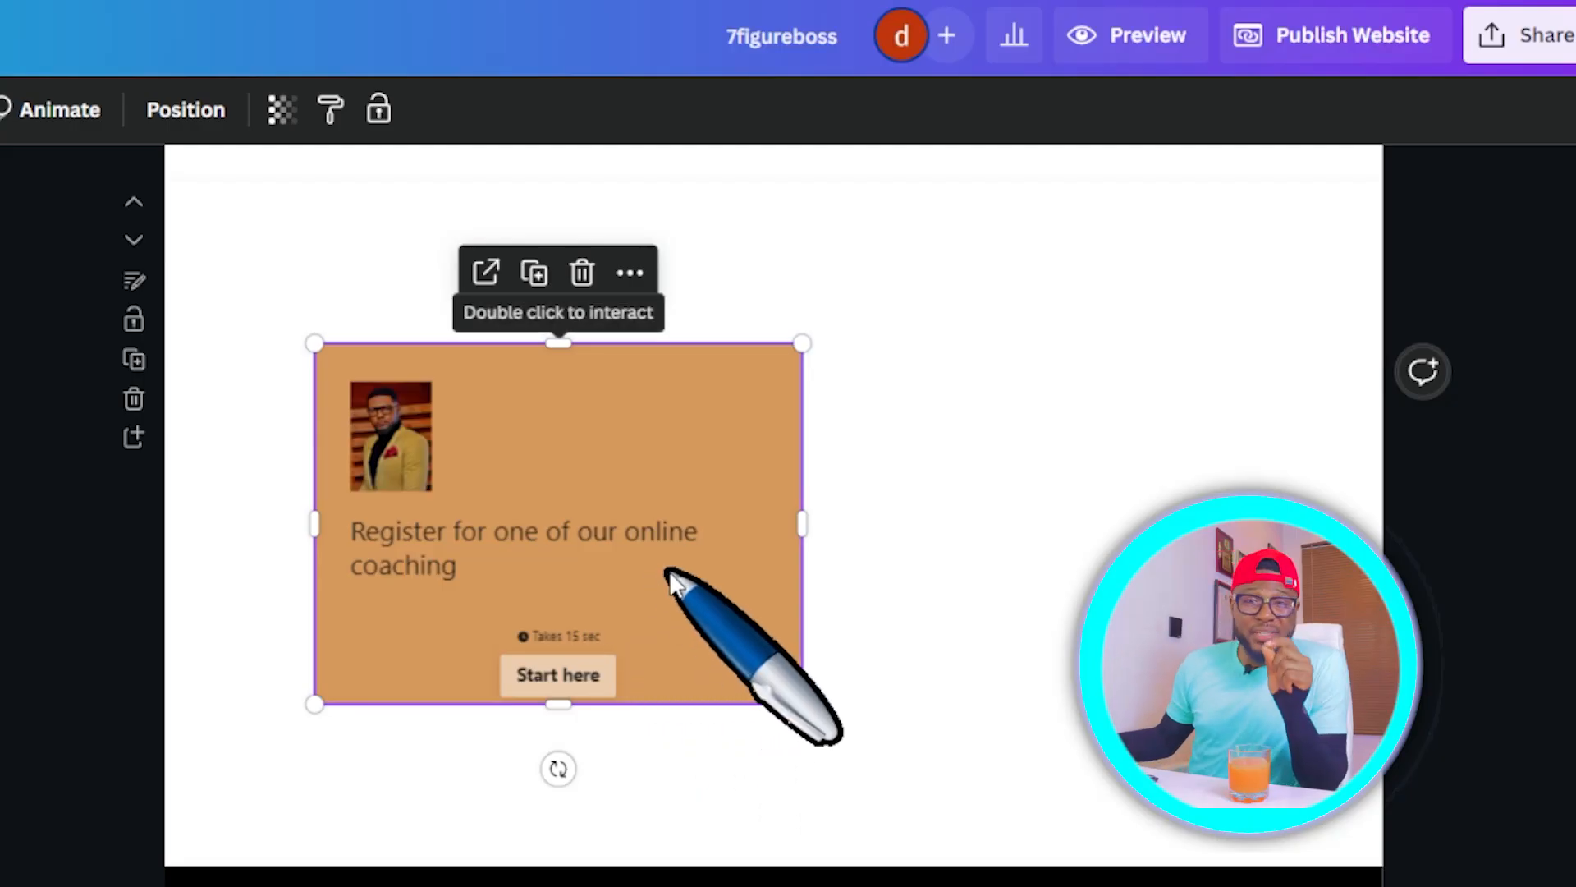
Move the booking form up and stretch it to the full page width and down to the page's lower edge.
drag(627, 545, 578, 450)
drag(764, 443, 1384, 468)
drag(277, 443, 166, 440)
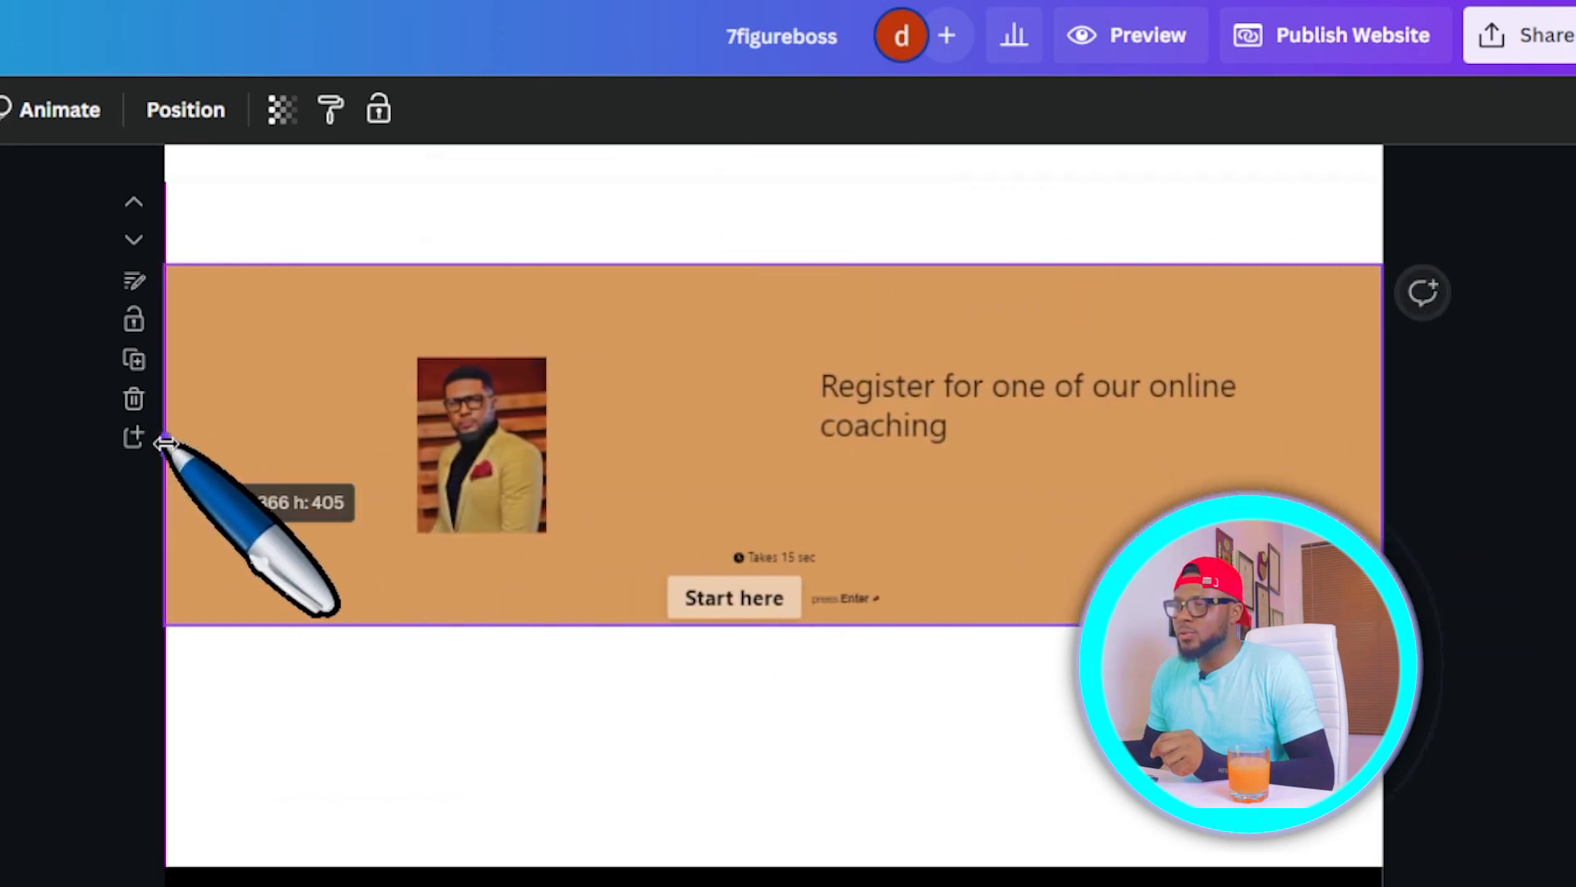
drag(774, 625, 774, 866)
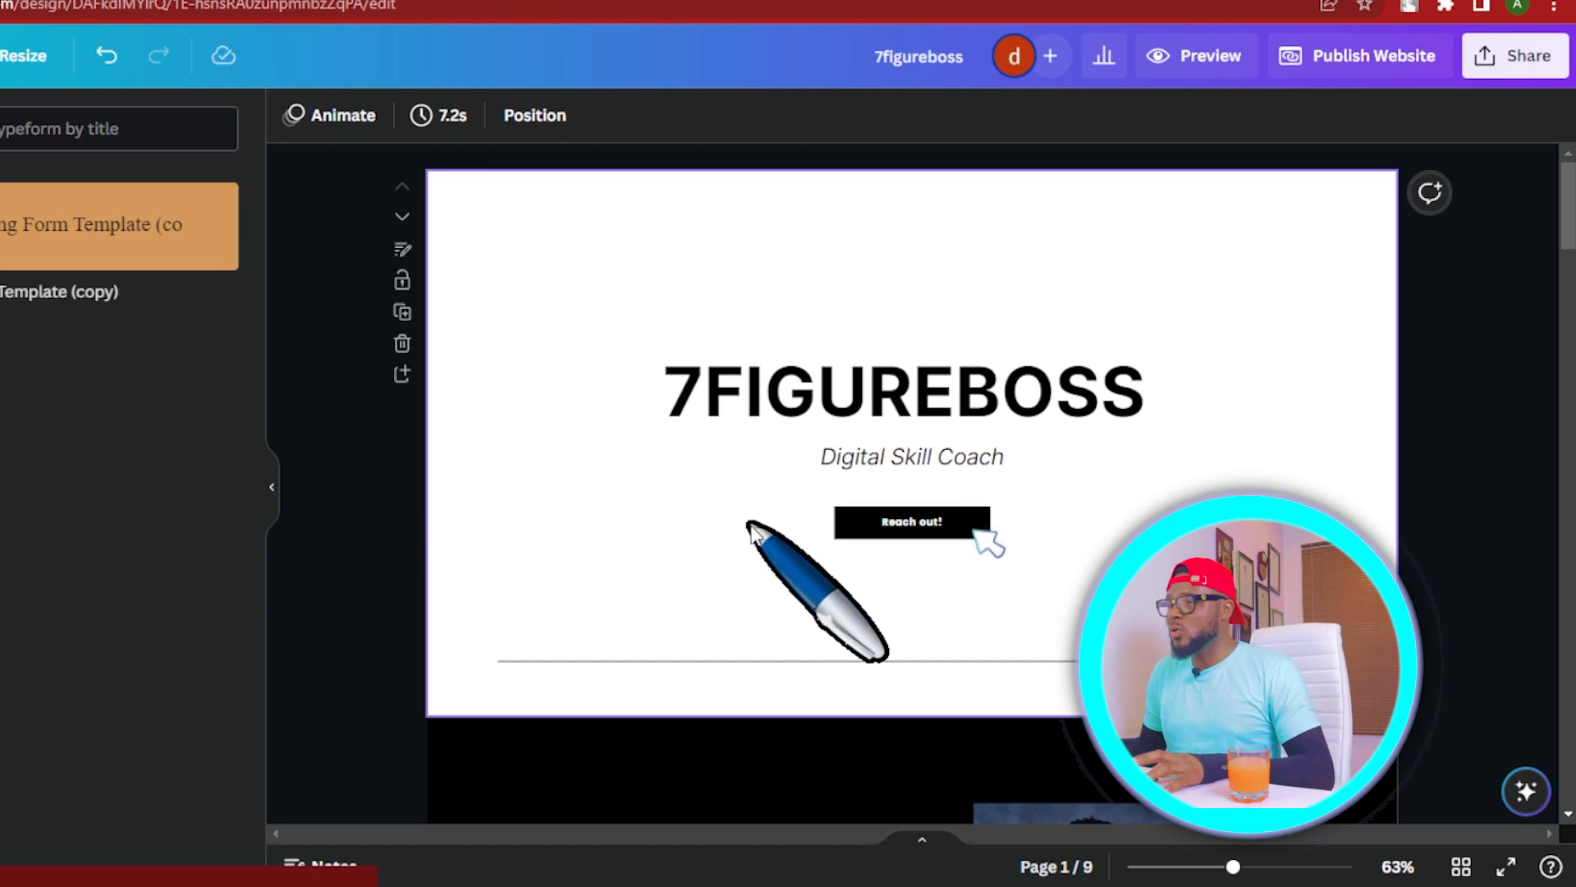
Open link entry for the "Reach out!" text on page 1 and try the address 4ng1zw1h3zx.typeform.com/to/c7sGMfII, clearing it again.
click(858, 522)
right_click(903, 523)
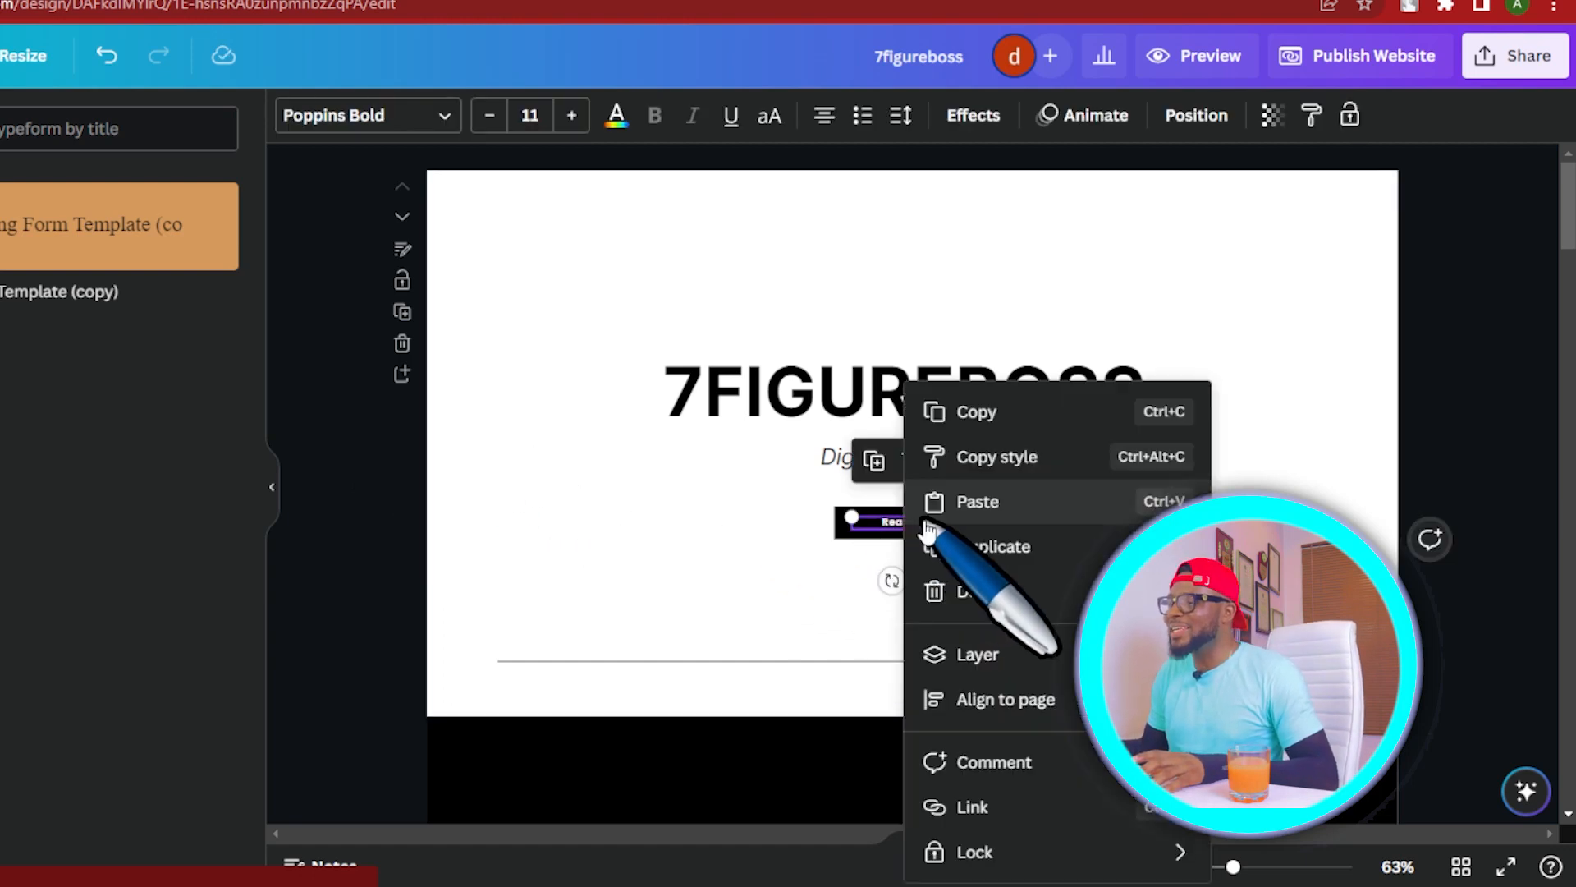
click(1000, 808)
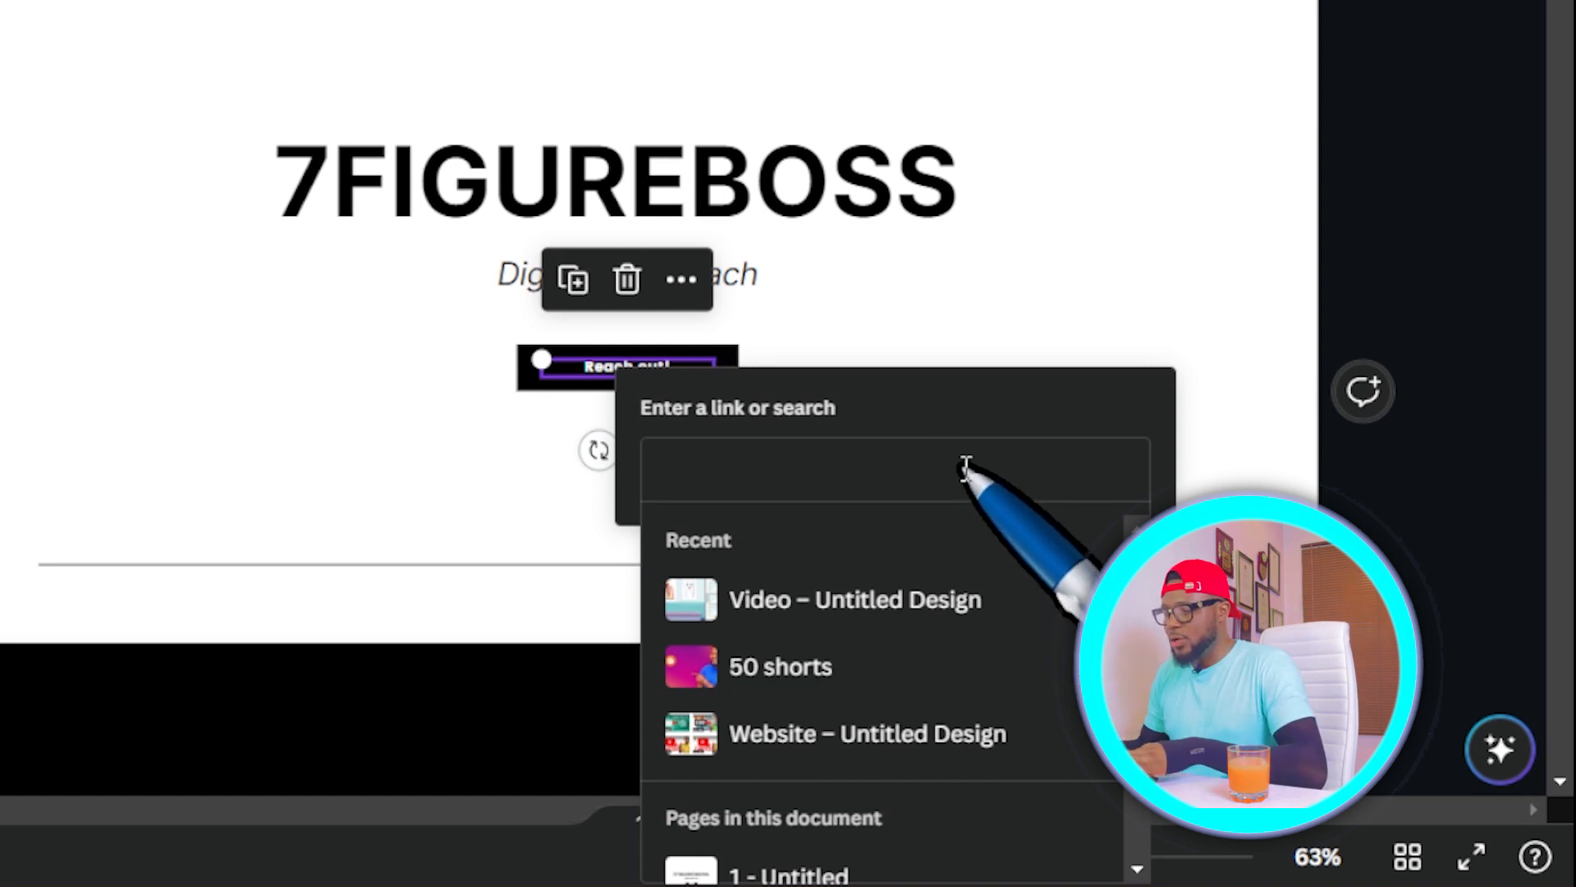
text(4ng1zw1h3zx.typeform.com/to/c7sGMfII)
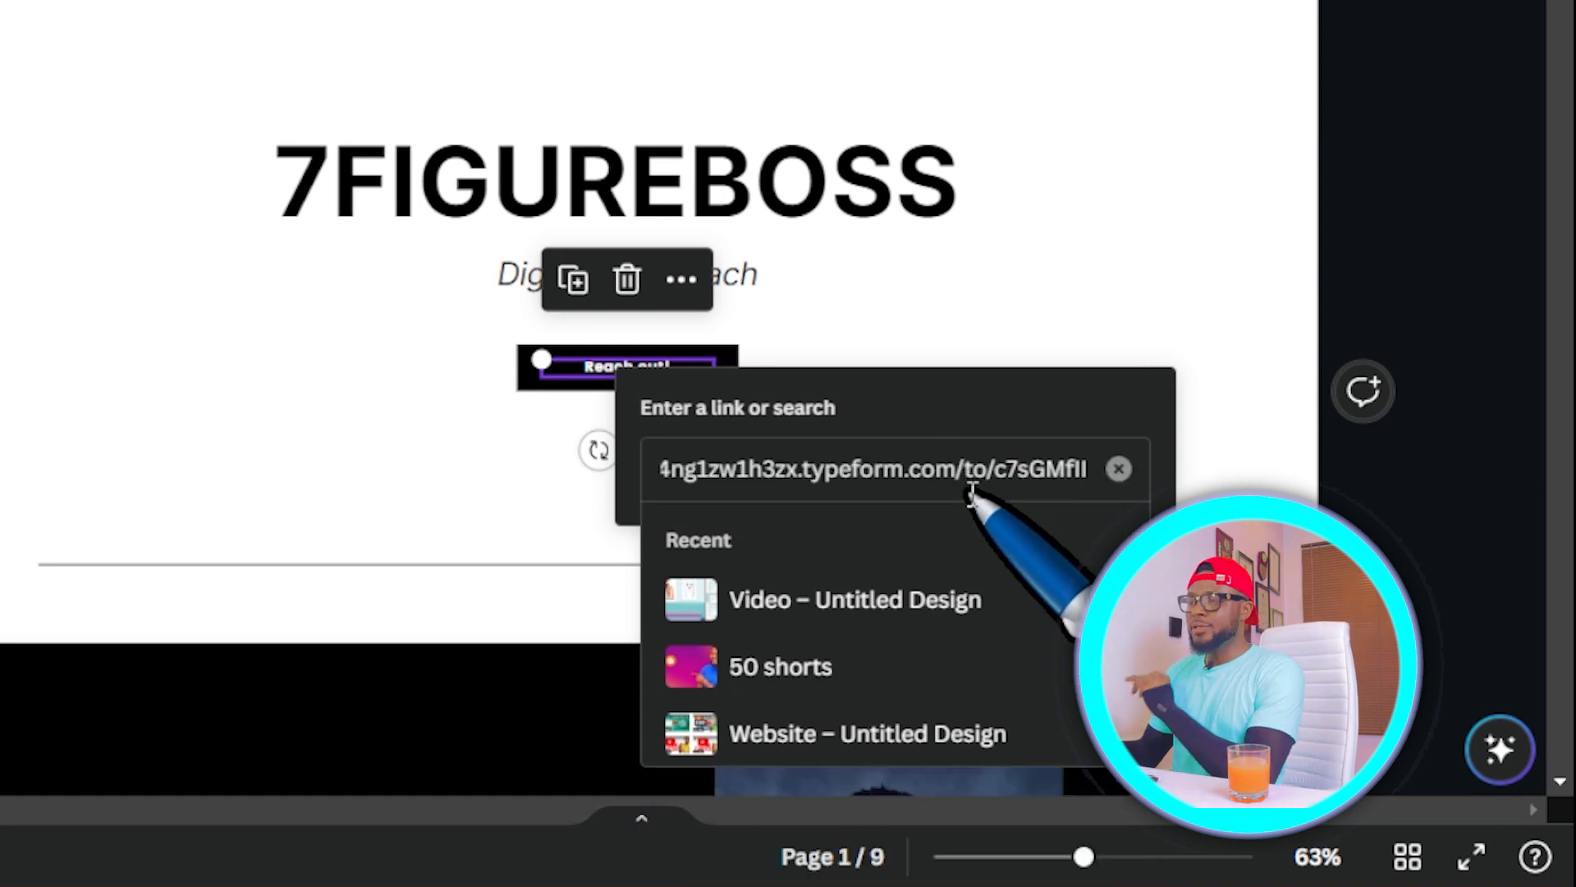
click(1119, 469)
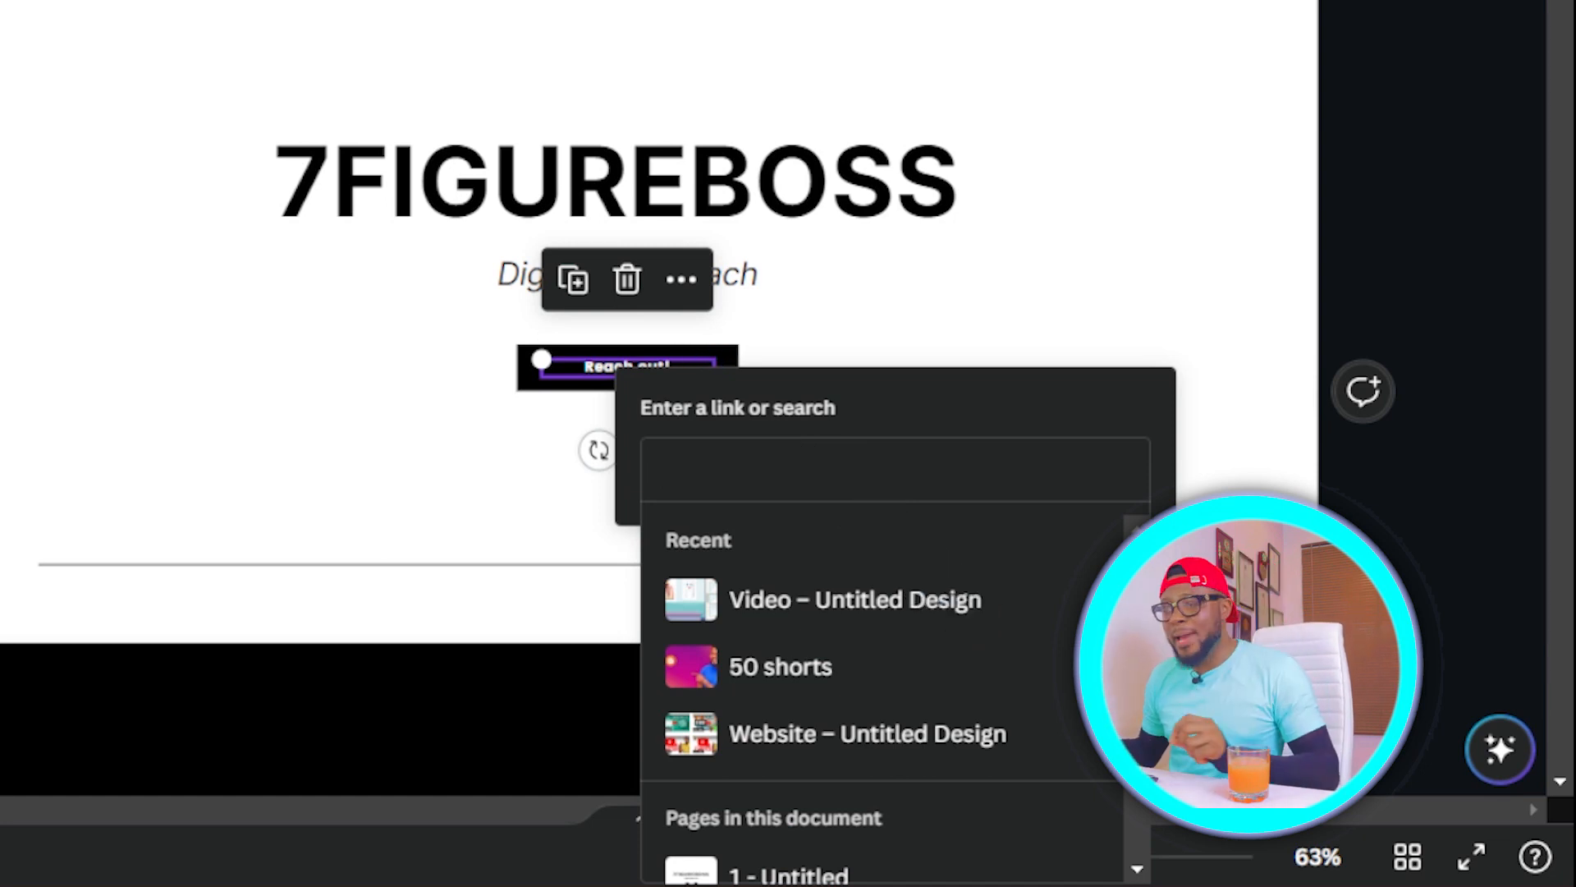
Link the "Reach out!" text to page 8 of this document and follow the link to test it.
scroll(883, 698, down, 4)
scroll(883, 698, up, 2)
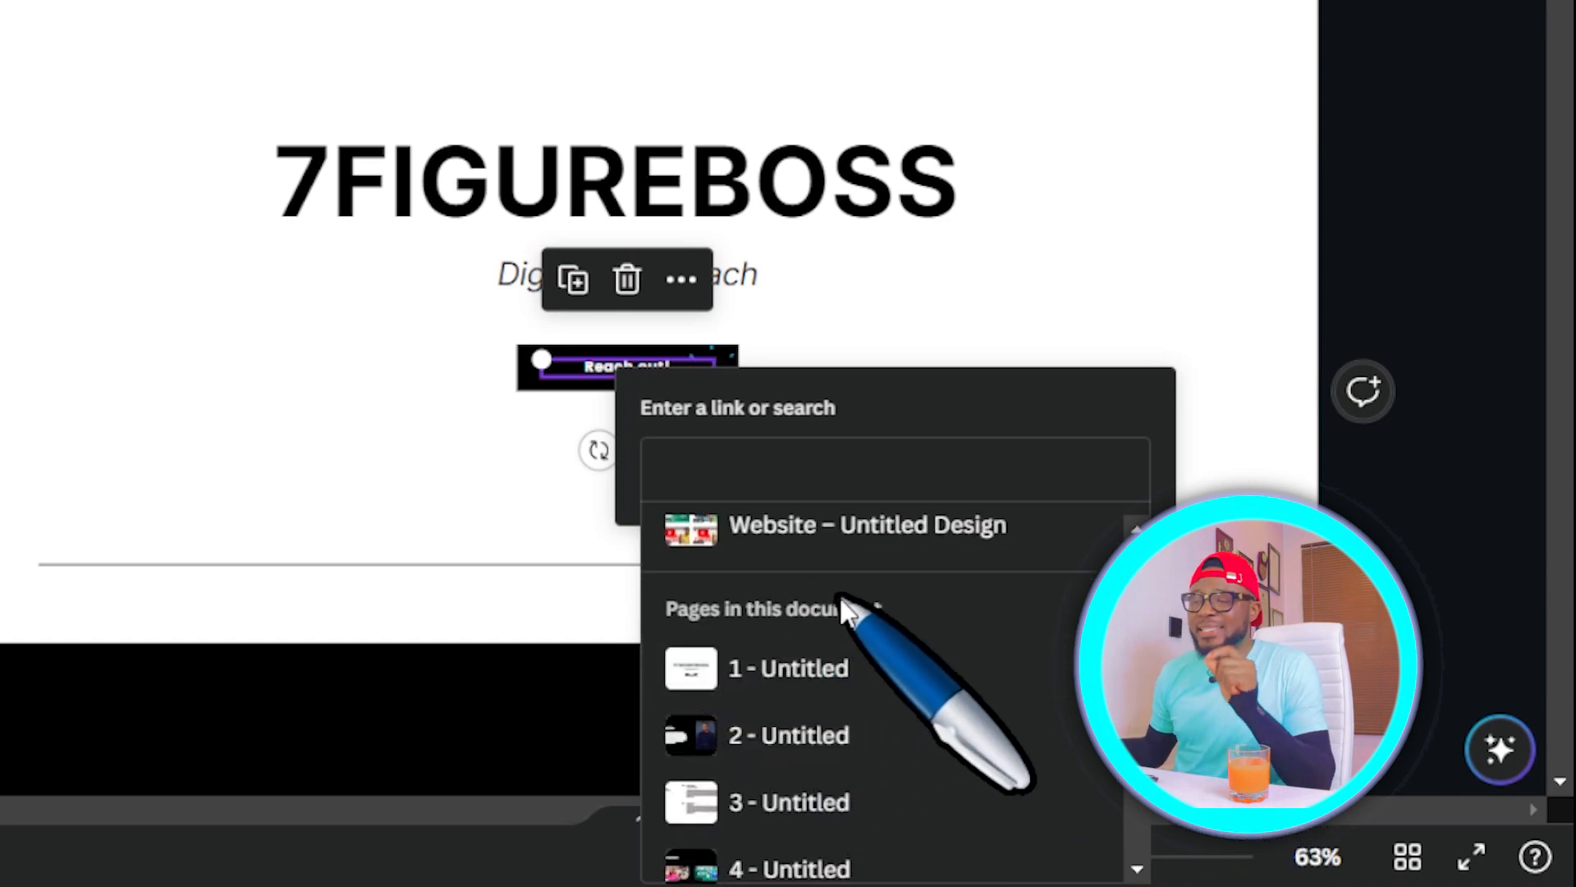
scroll(883, 698, down, 2)
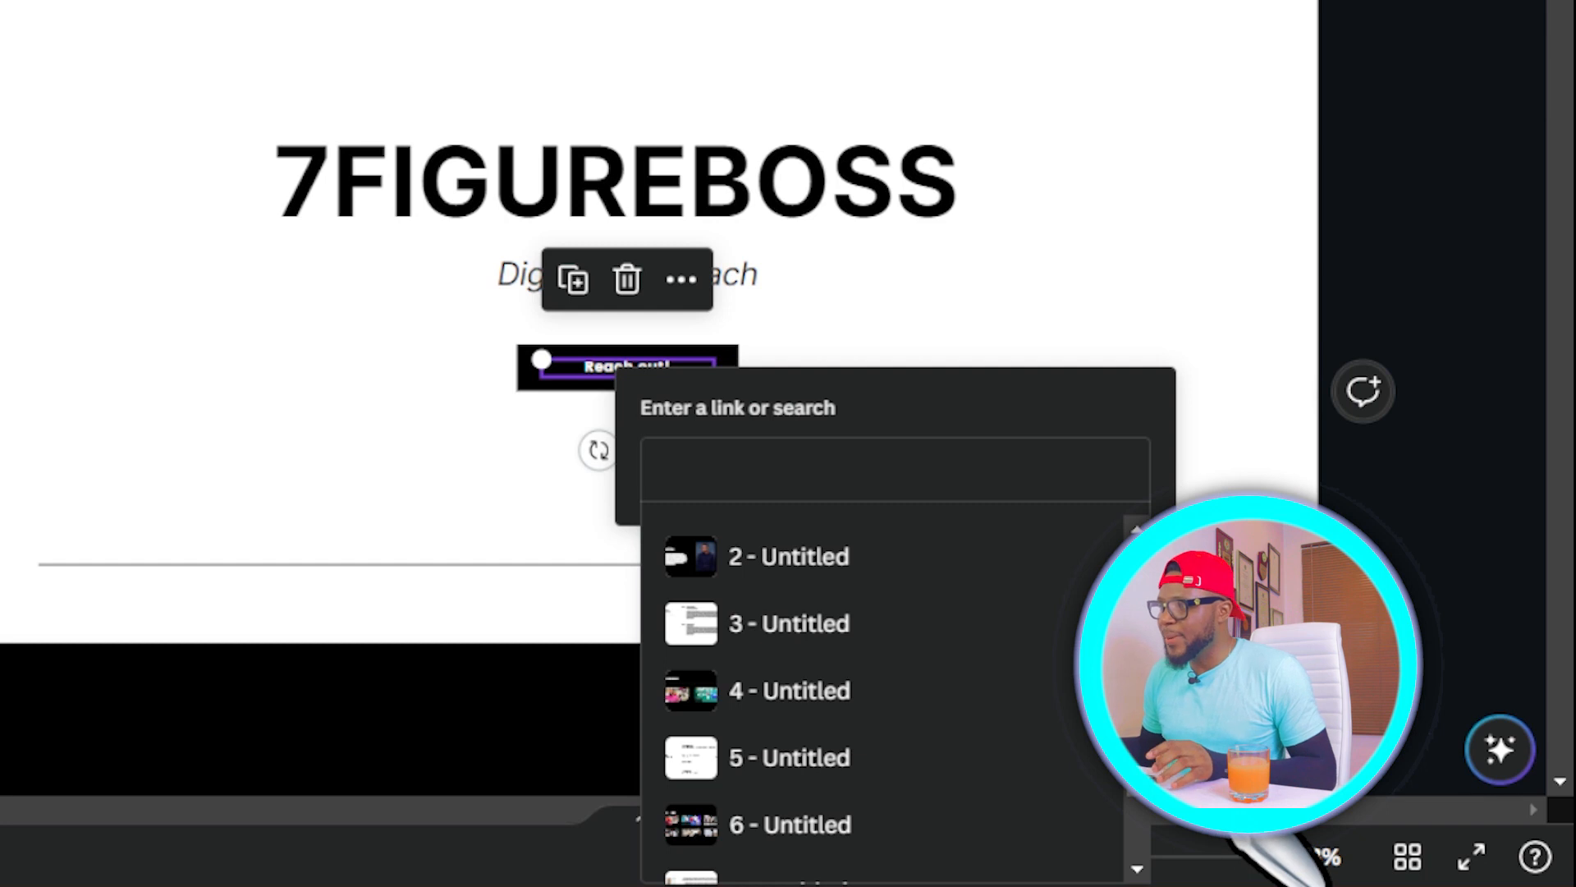
scroll(800, 805, down, 2)
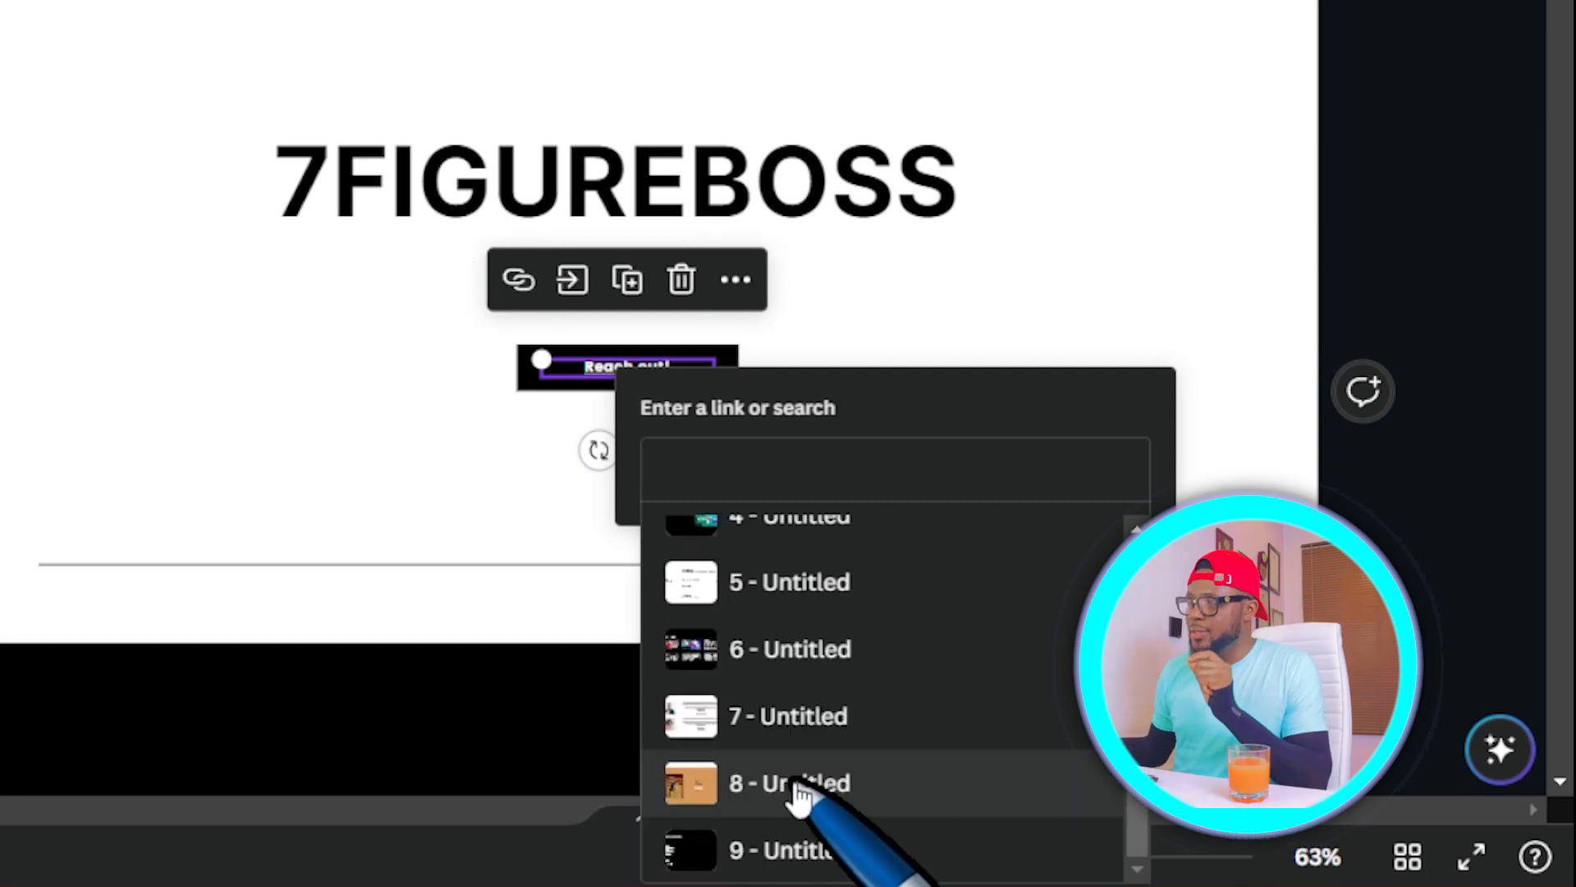
click(800, 787)
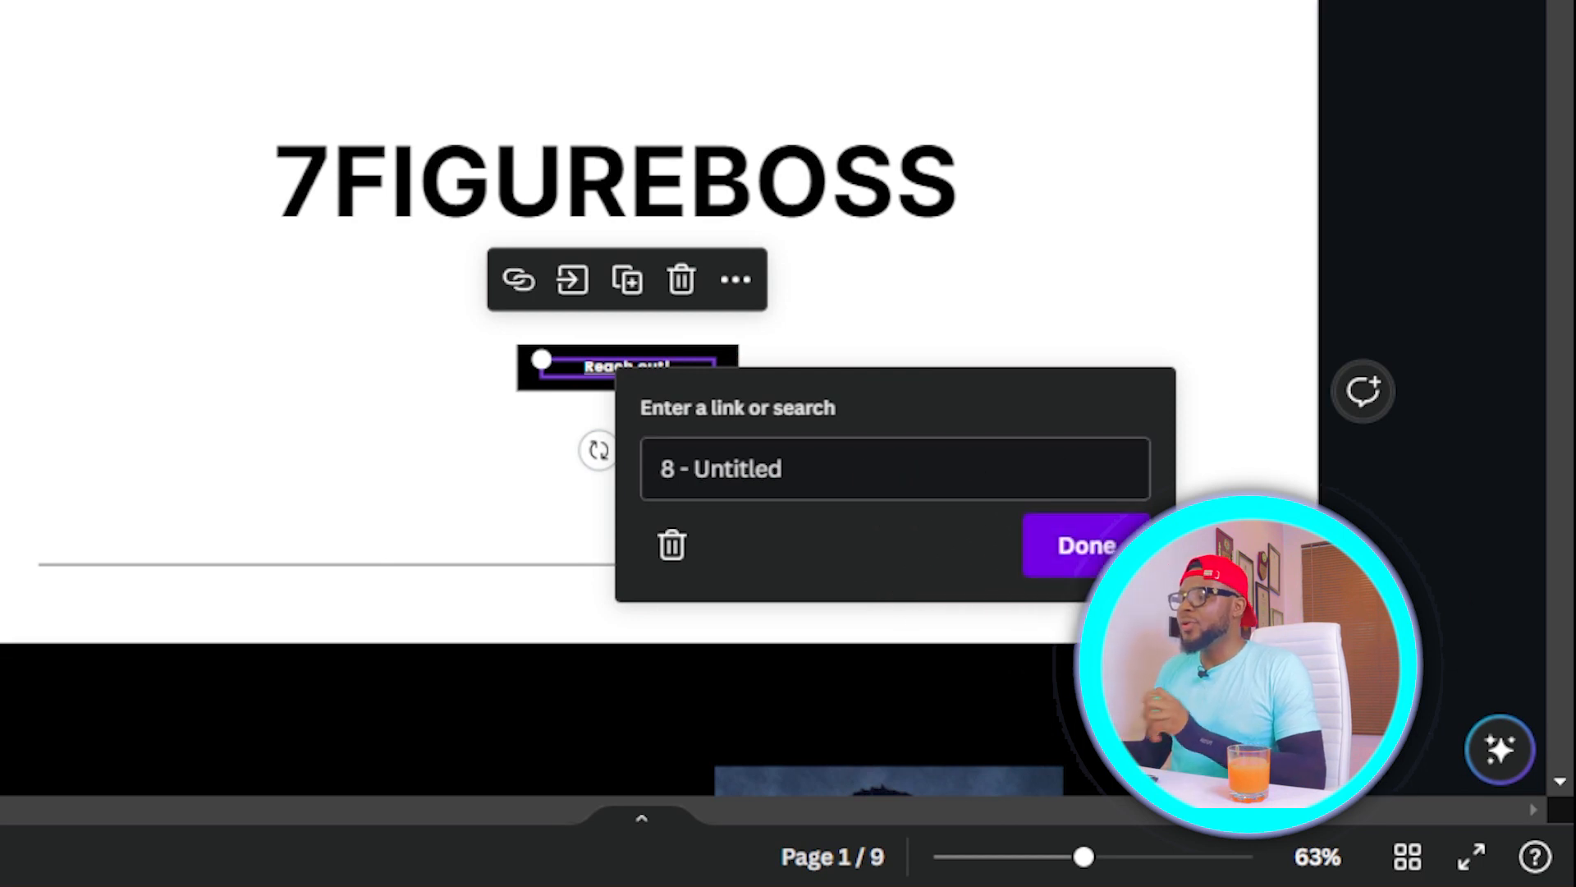
click(1123, 560)
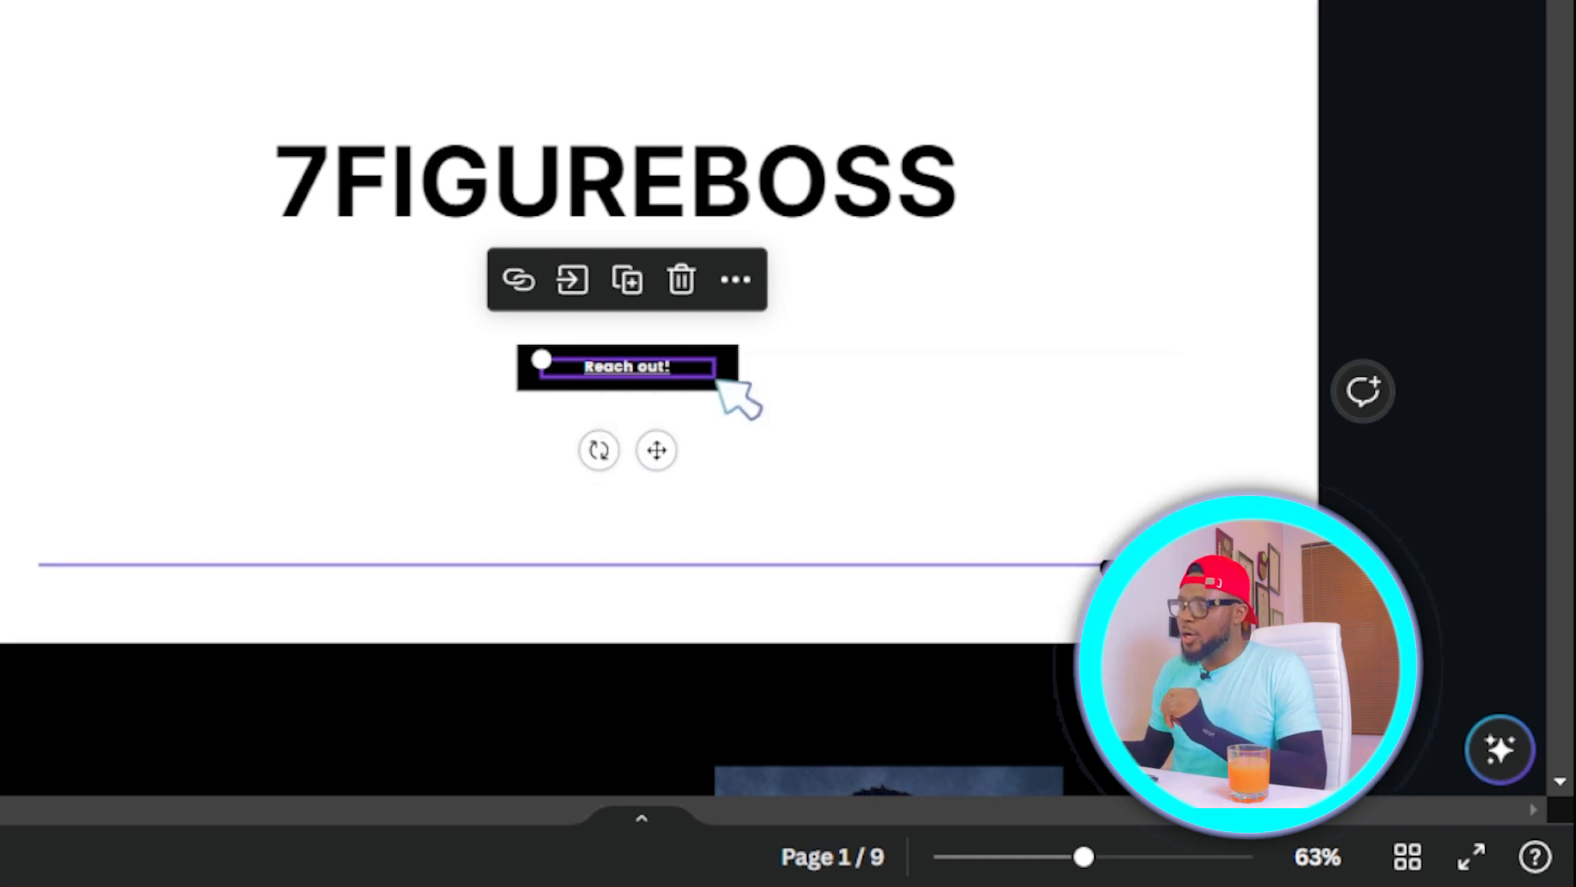
click(640, 372)
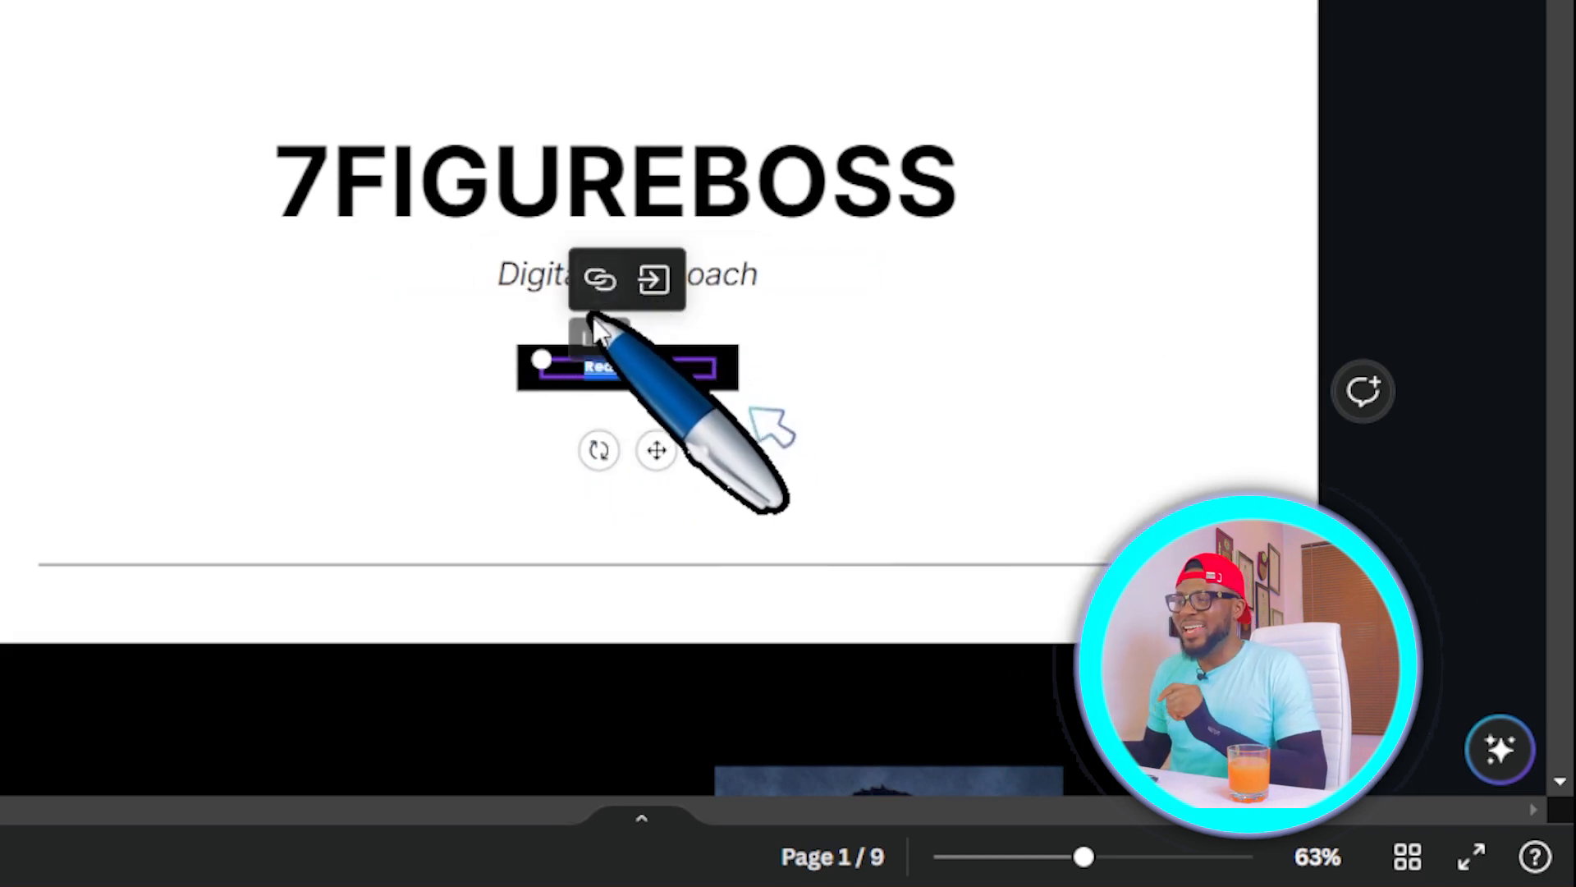
click(655, 279)
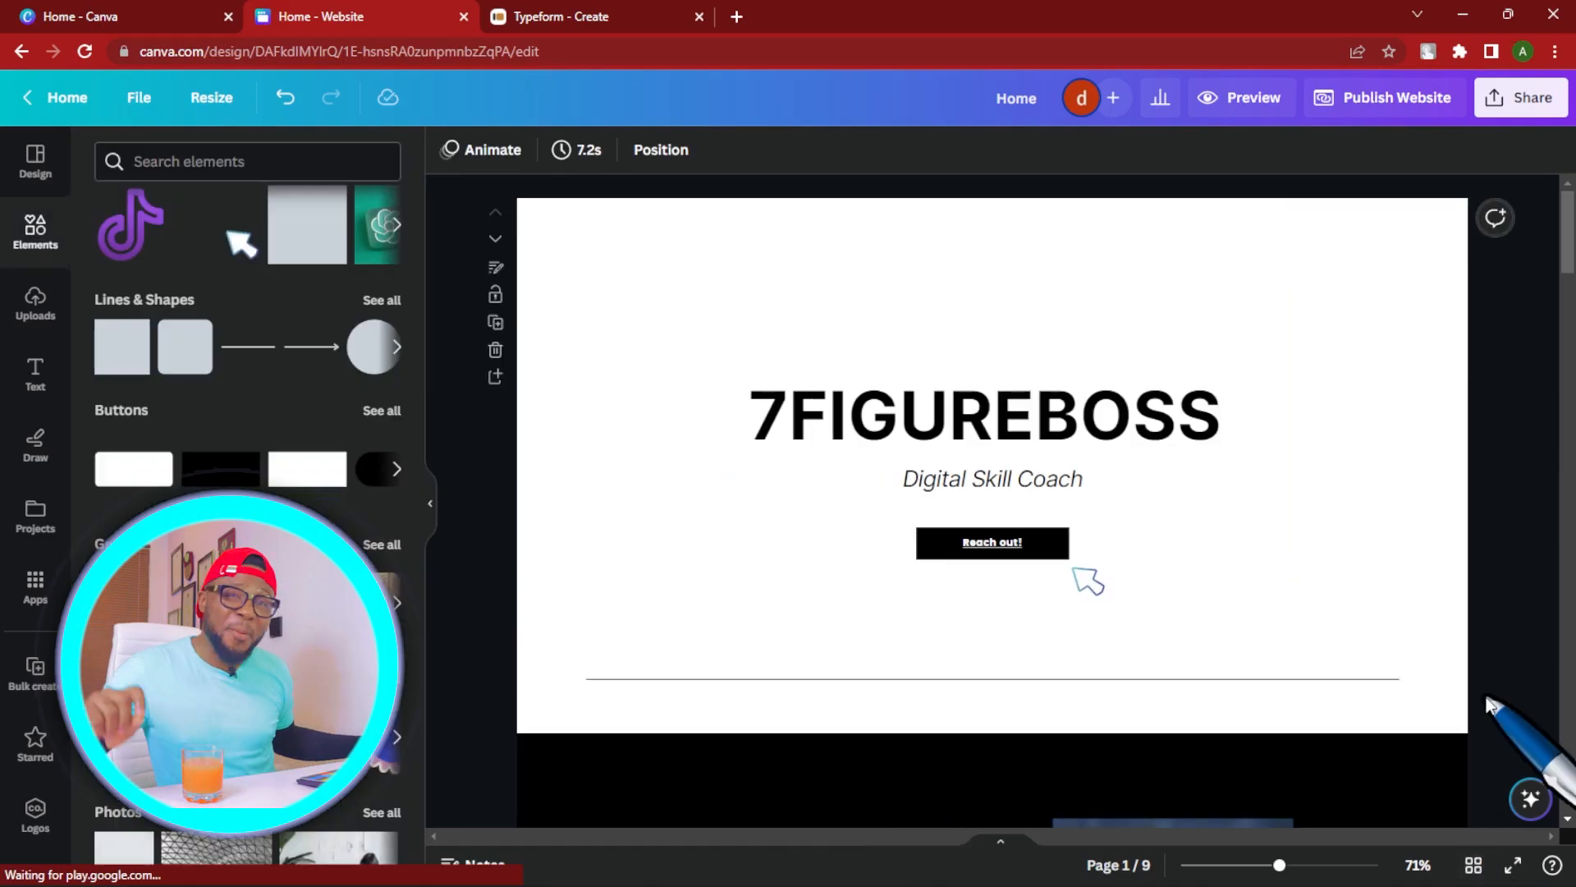
Switch to the overview of all pages and name page 1 Home, page 2 About Me and page 3 Resume.
click(1475, 866)
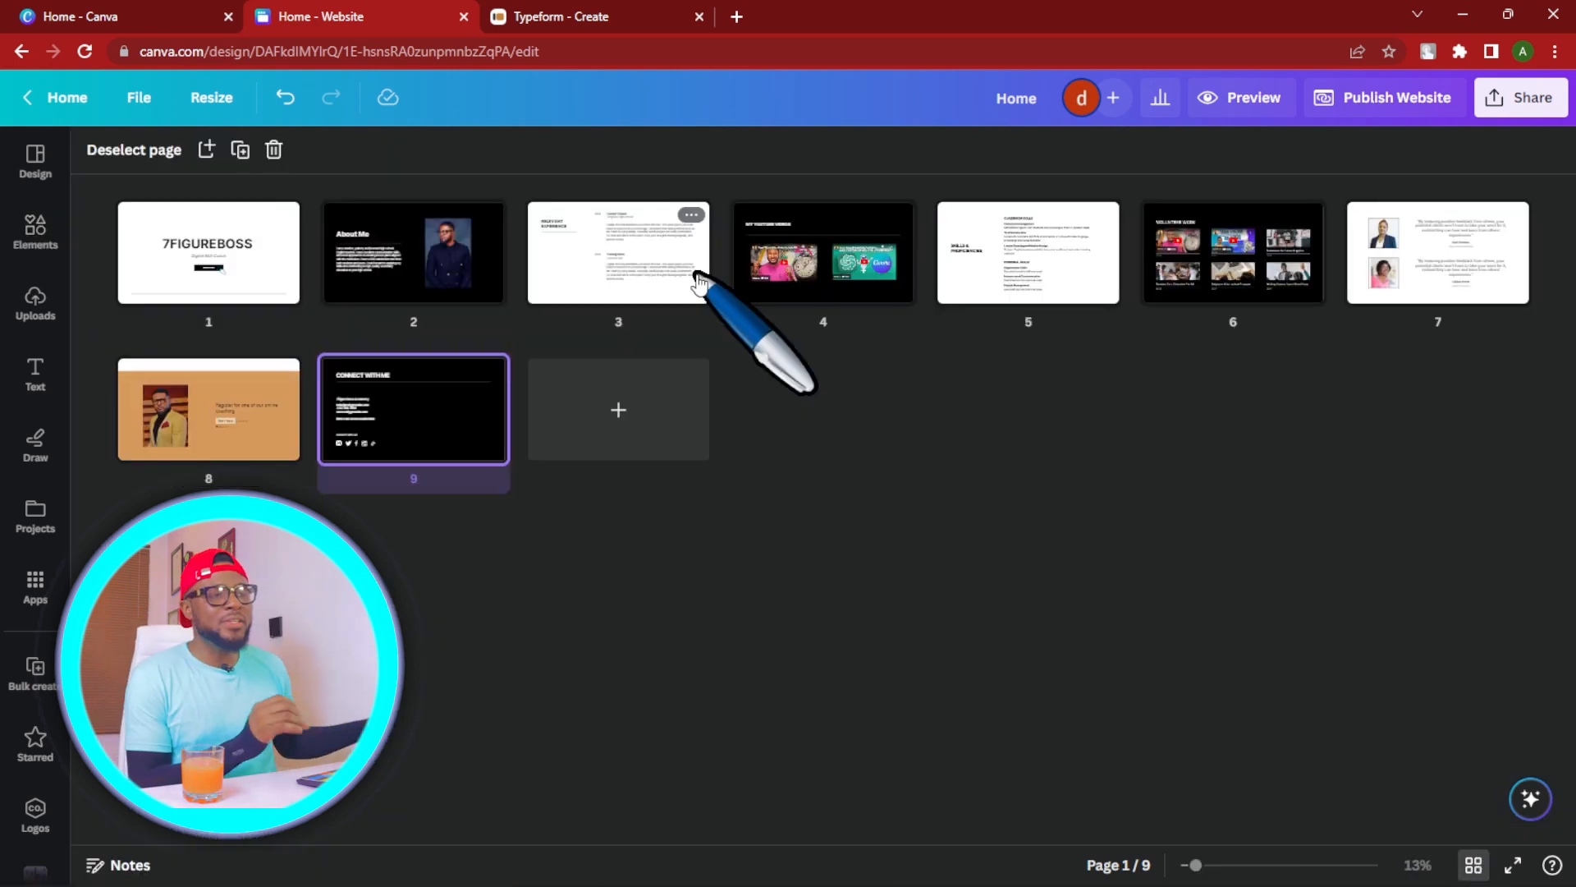
click(215, 325)
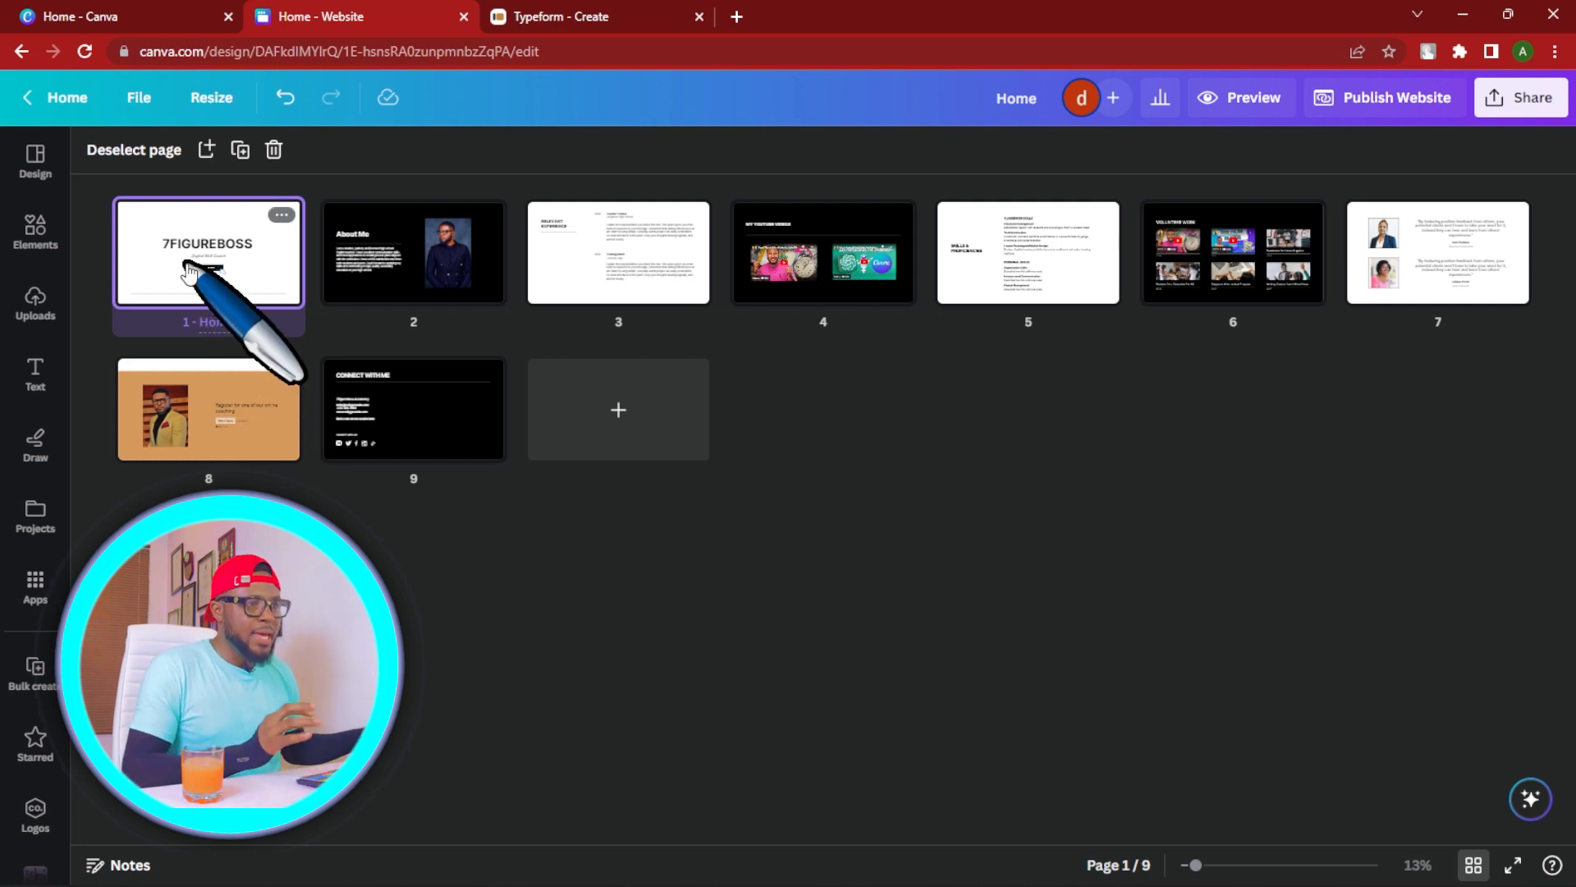
click(426, 326)
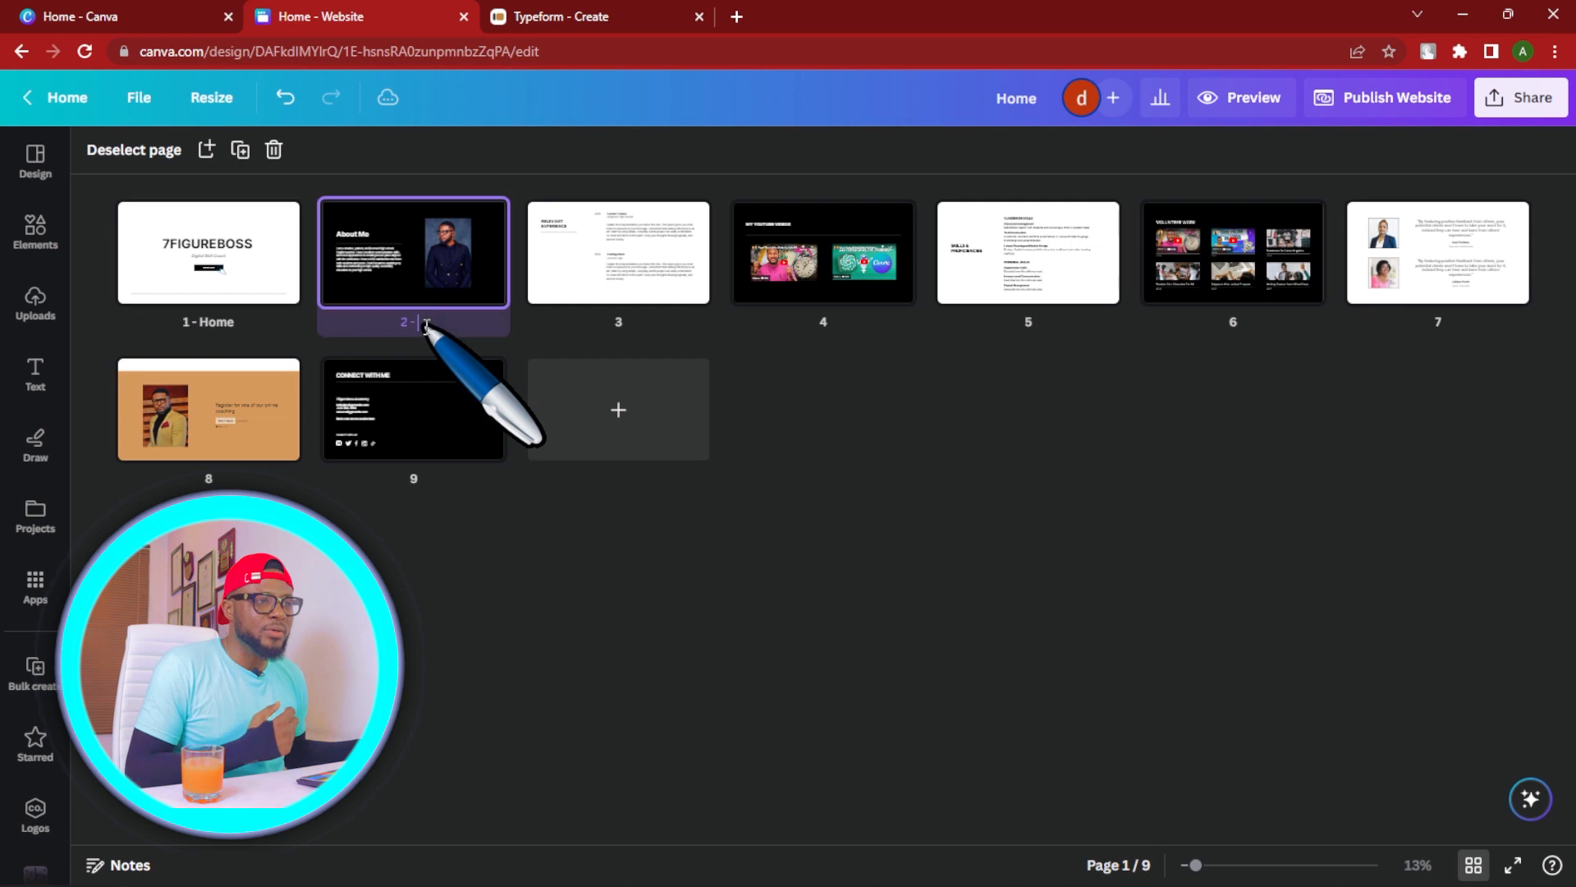
text(About Me)
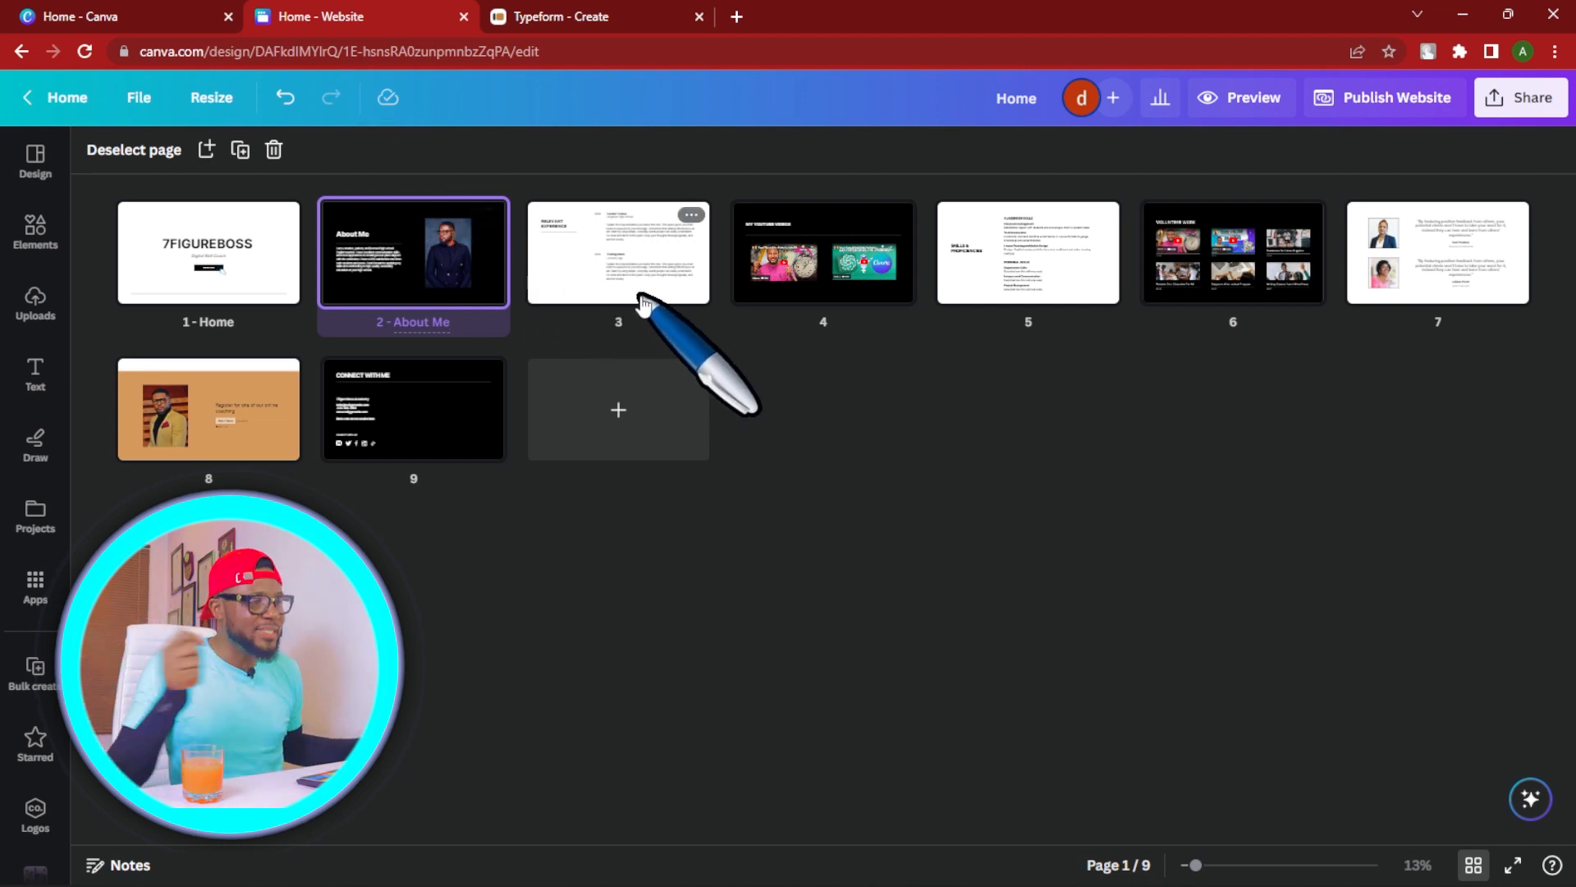
click(633, 325)
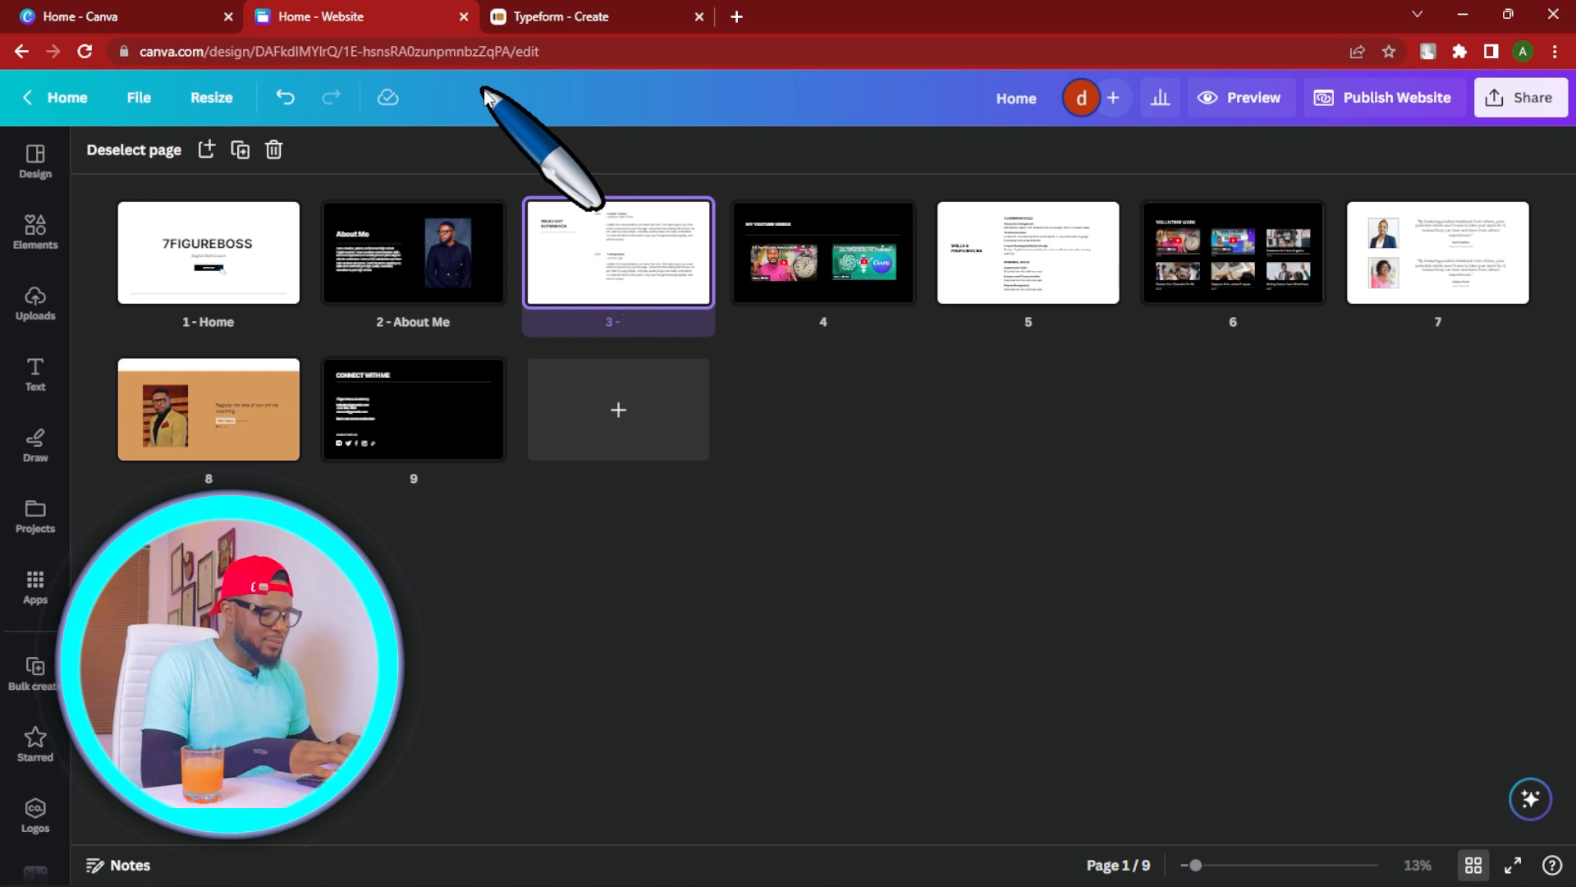
text(Resume)
key(Tab)
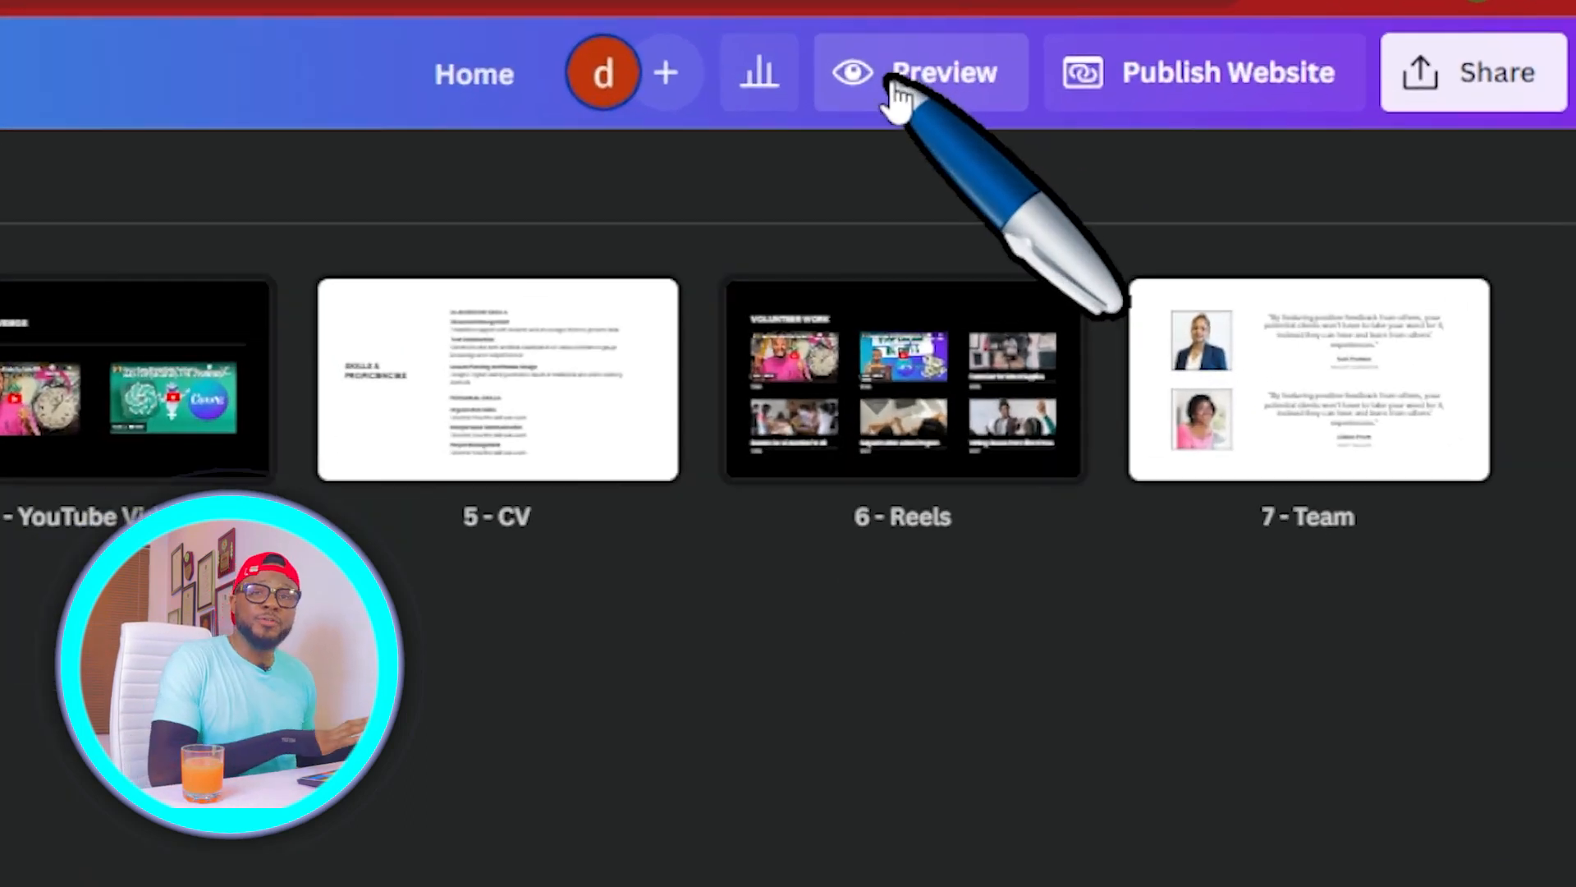
Preview the website in the desktop layout, look through its sections and test the "Reach out!" link.
click(1232, 99)
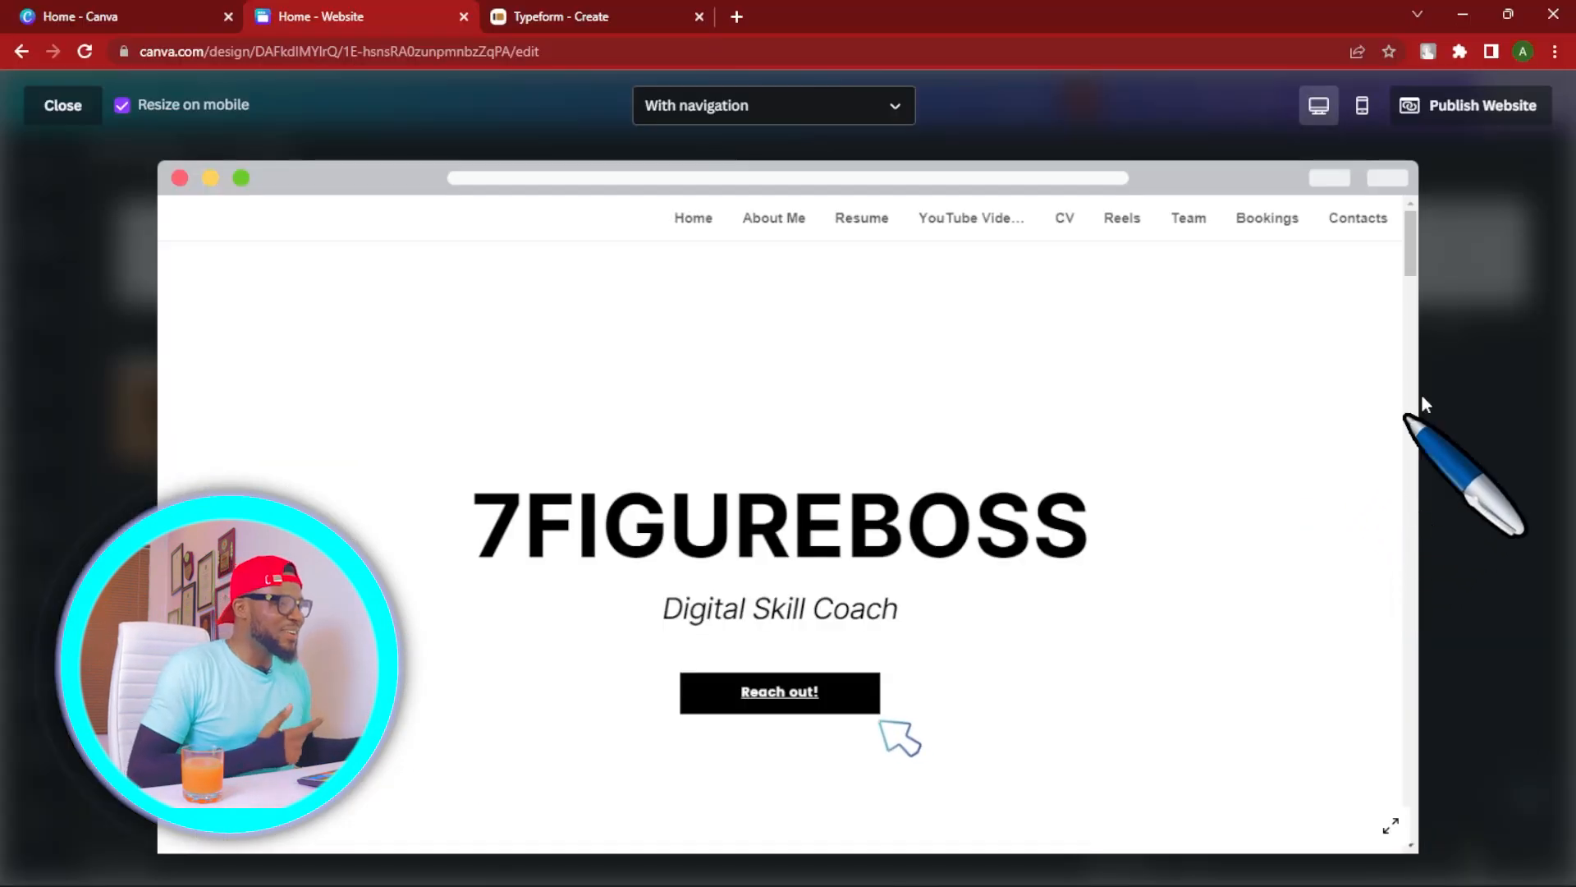
scroll(1404, 312, down, 15)
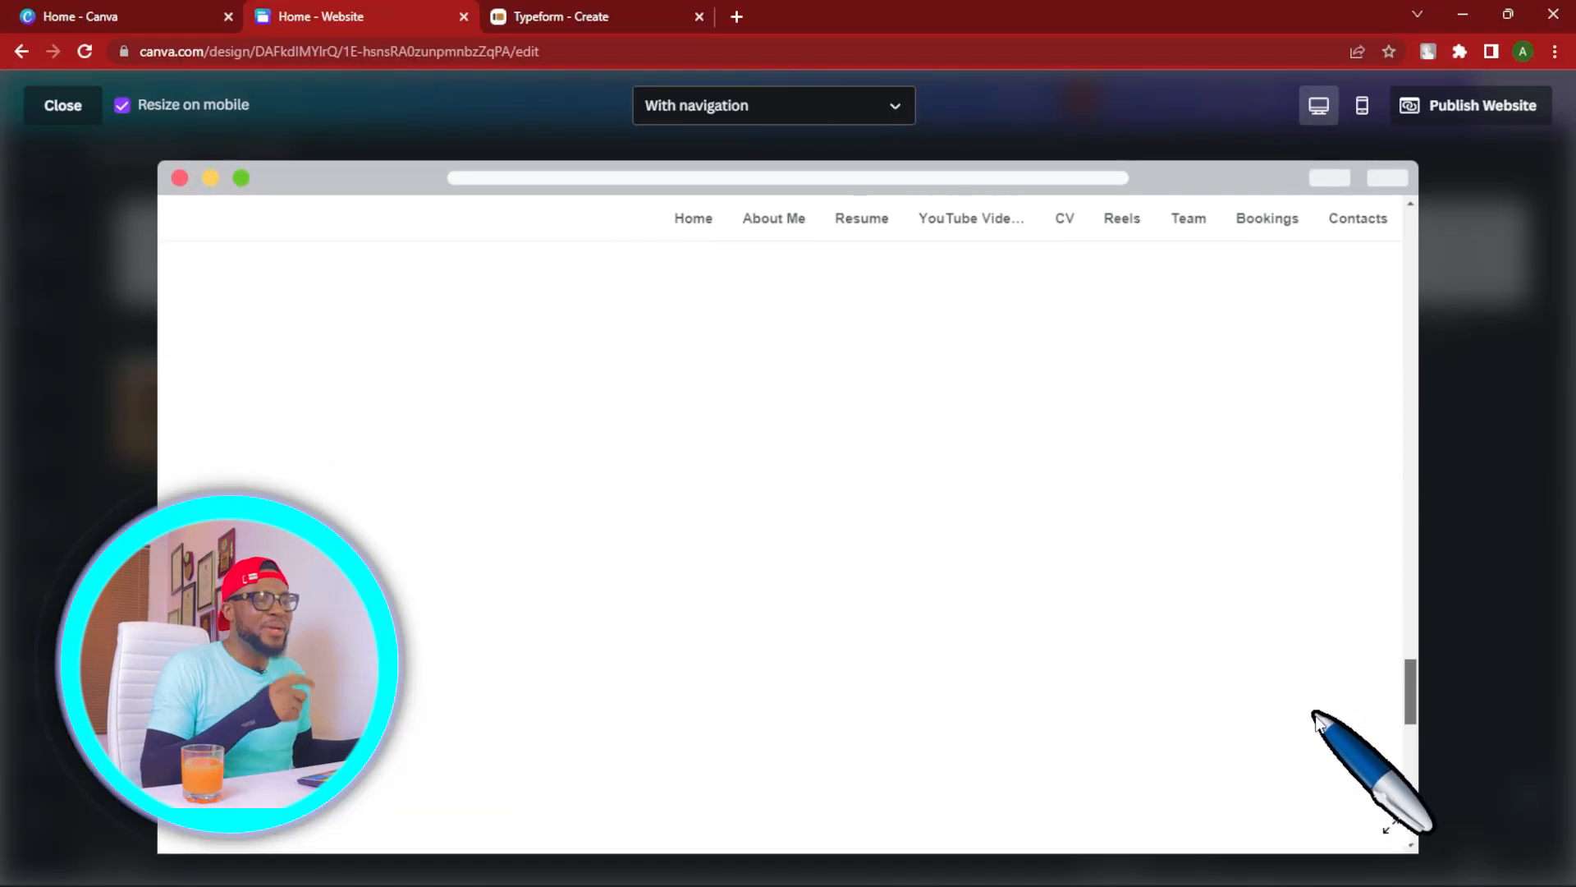
scroll(1321, 714, up, 5)
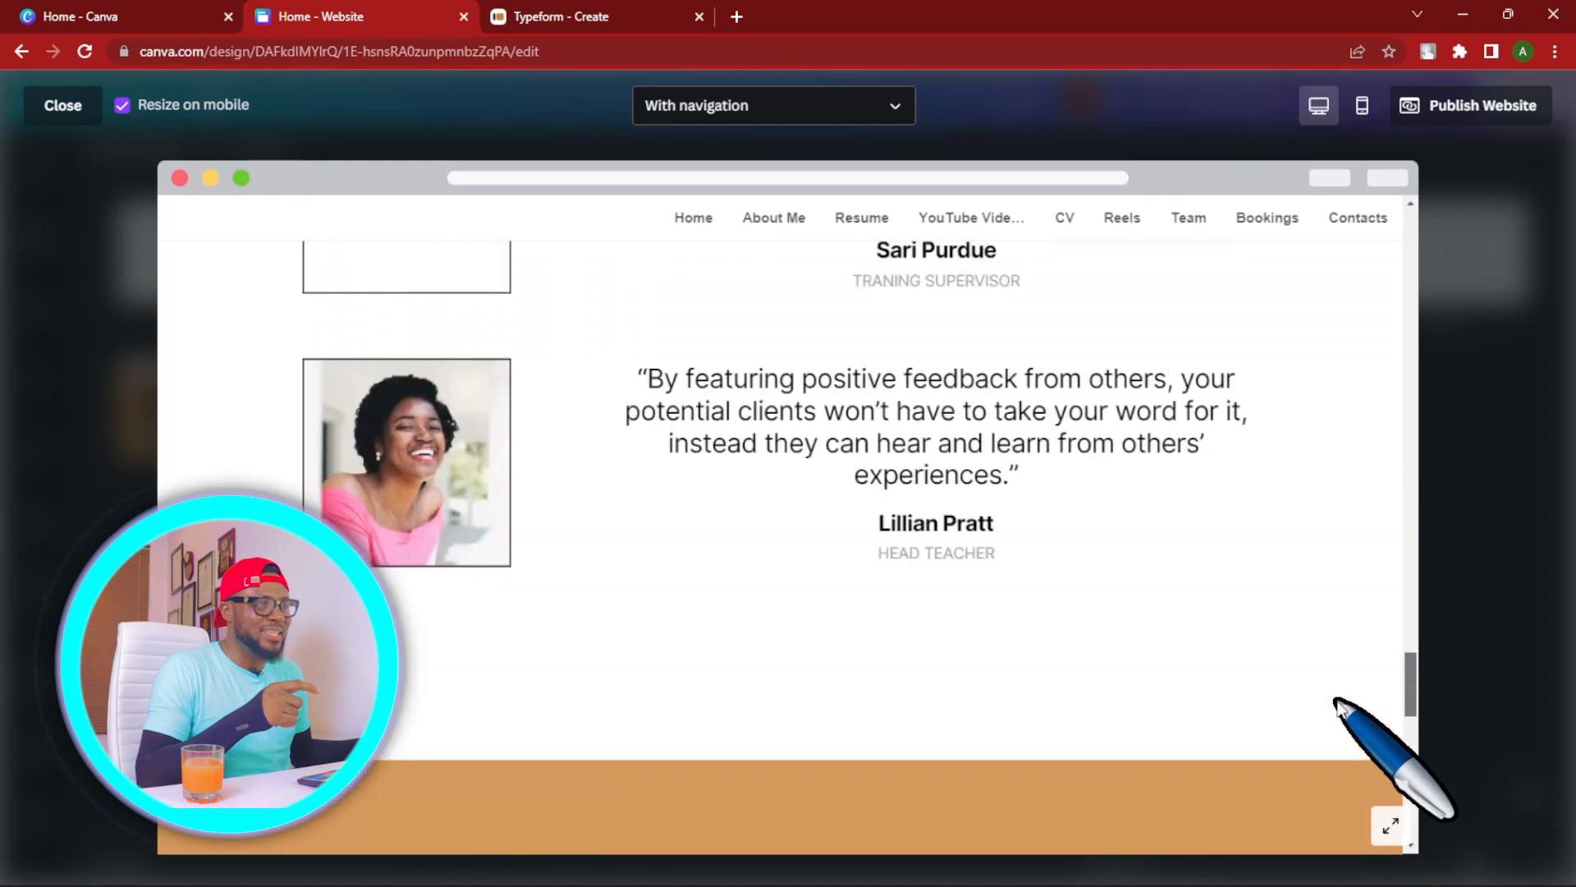
scroll(1343, 690, up, 2)
drag(1409, 674, 1412, 228)
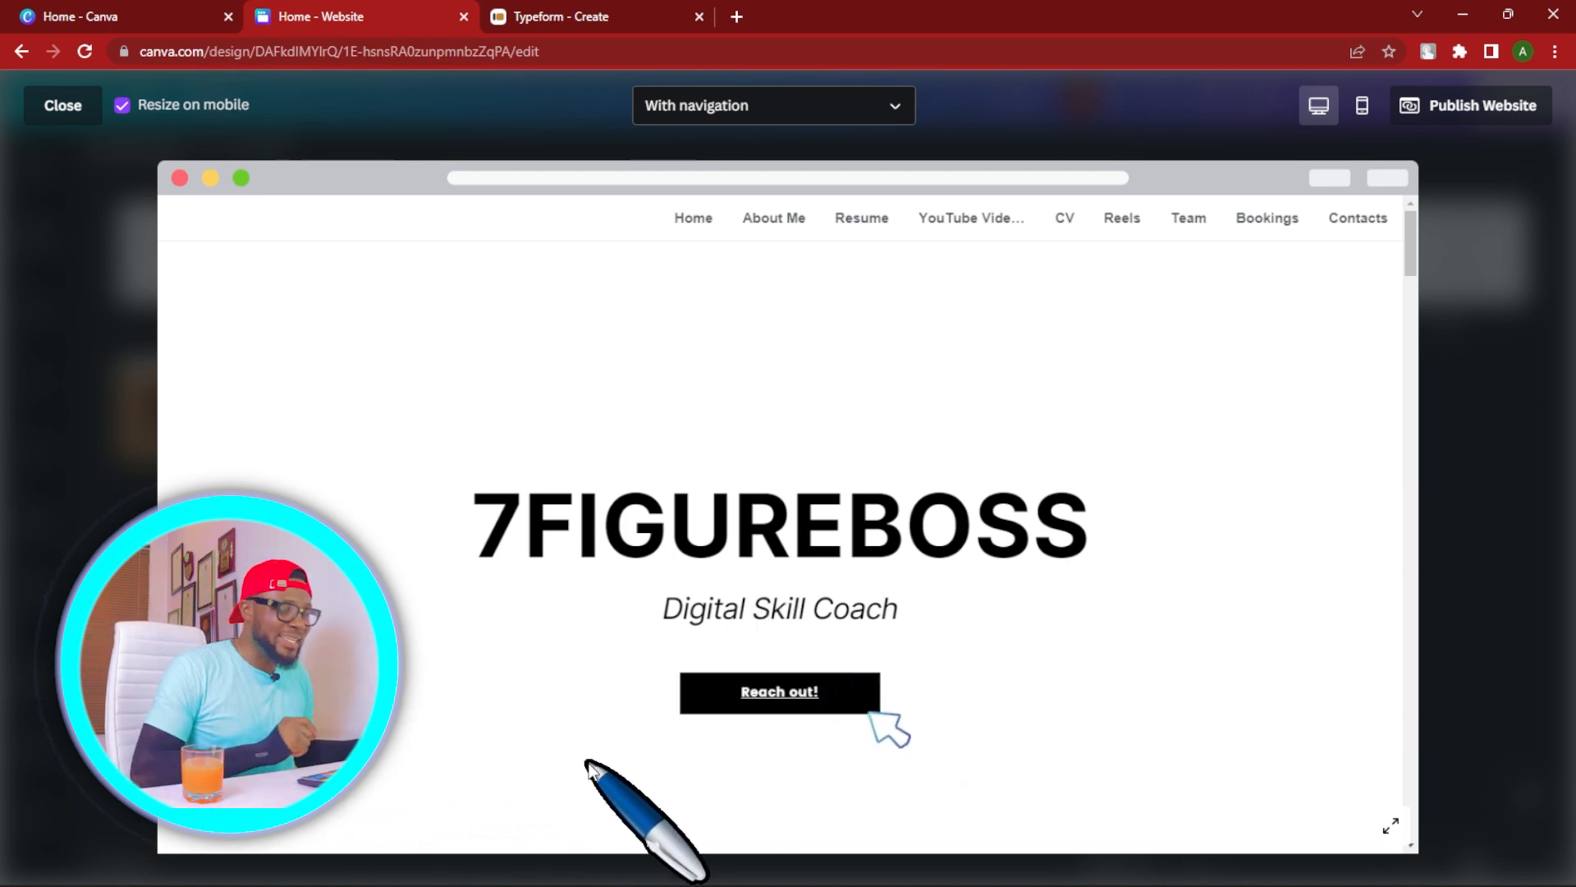
click(778, 699)
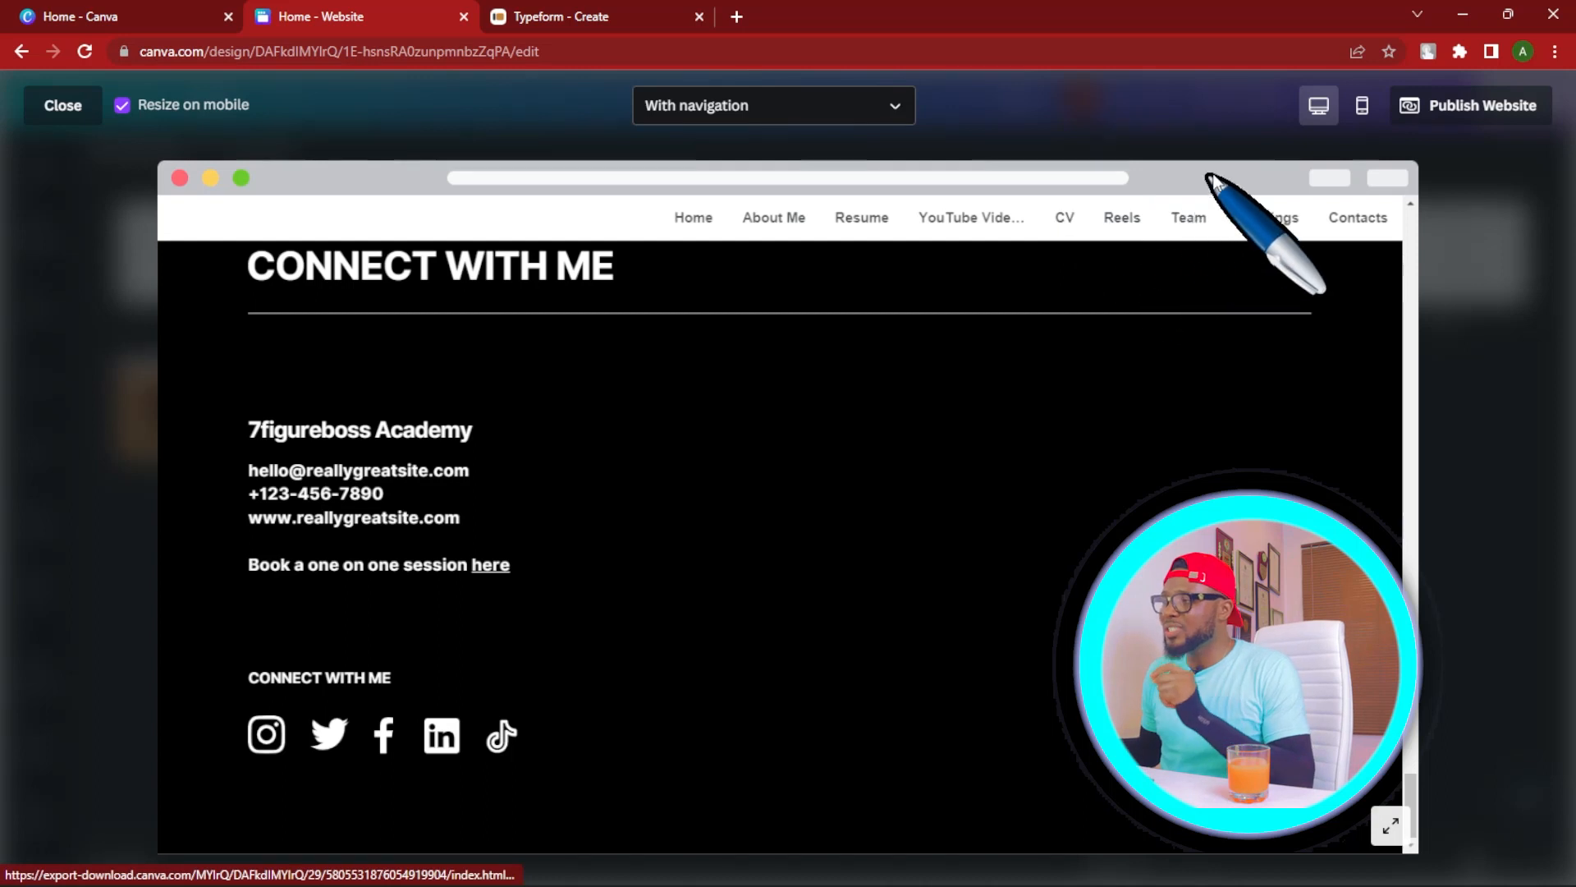
Preview the website in the mobile layout and look through its sections.
click(1363, 106)
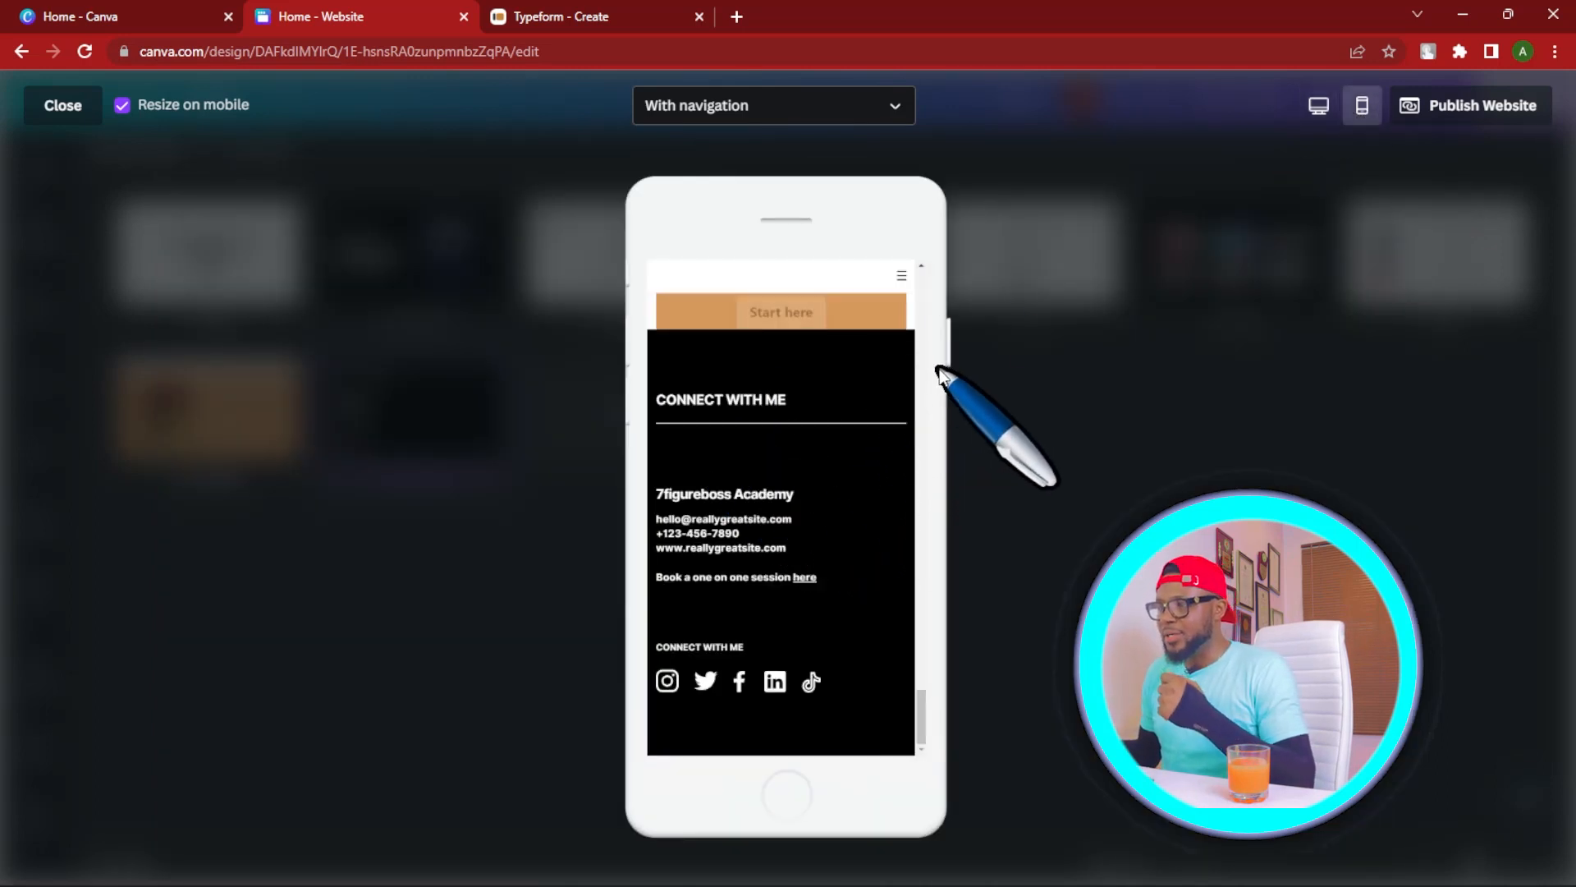
scroll(924, 328, up, 15)
drag(926, 289, 946, 341)
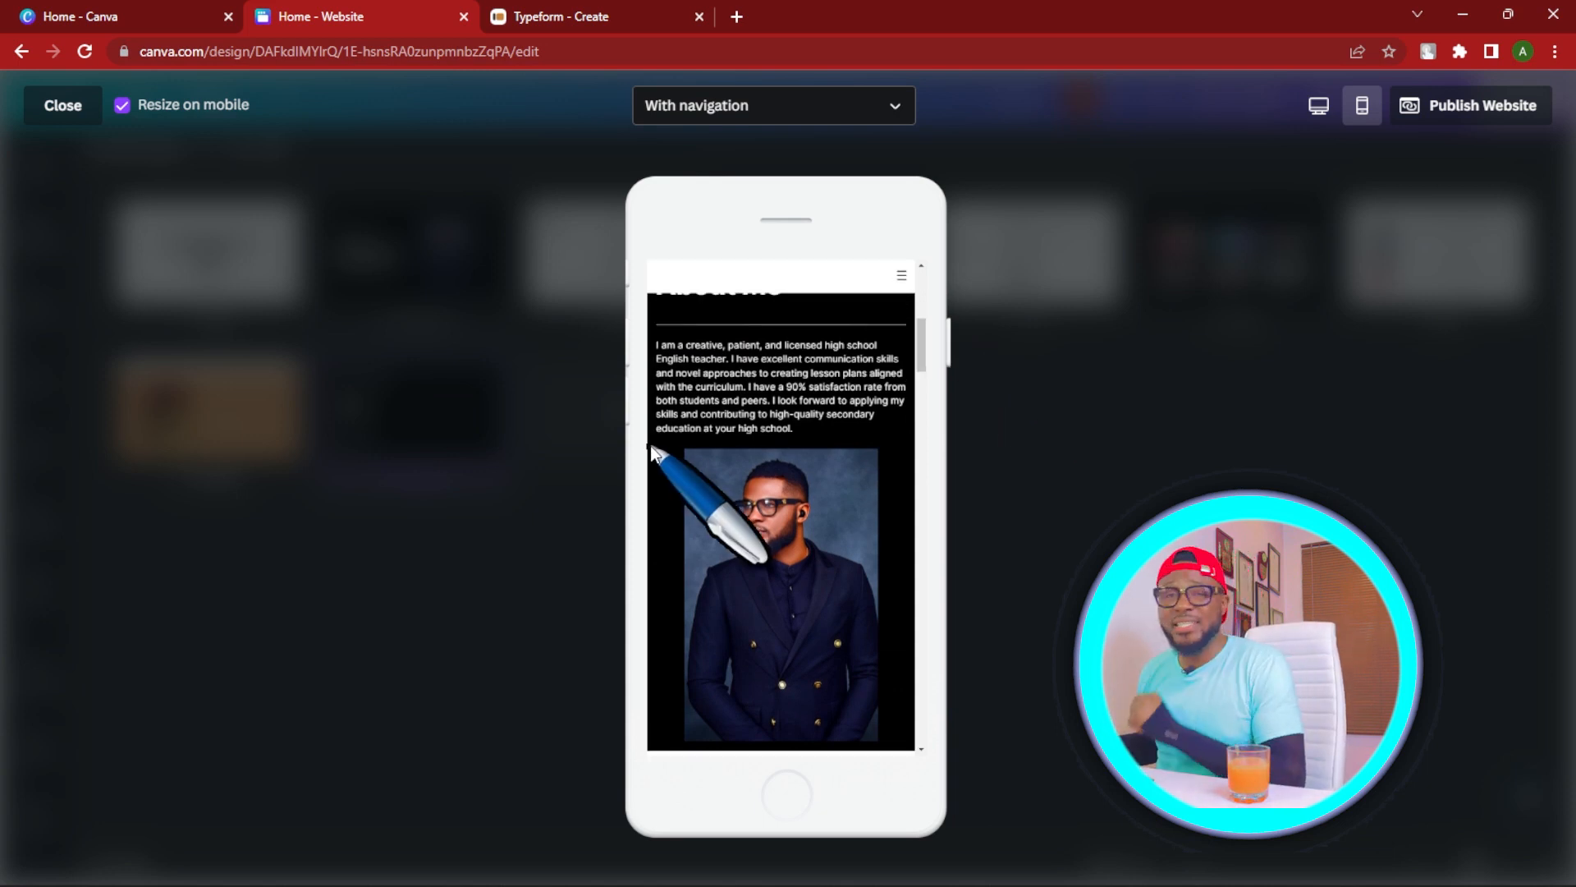
Open the website's publish settings and check the free Canva domain option.
click(1446, 107)
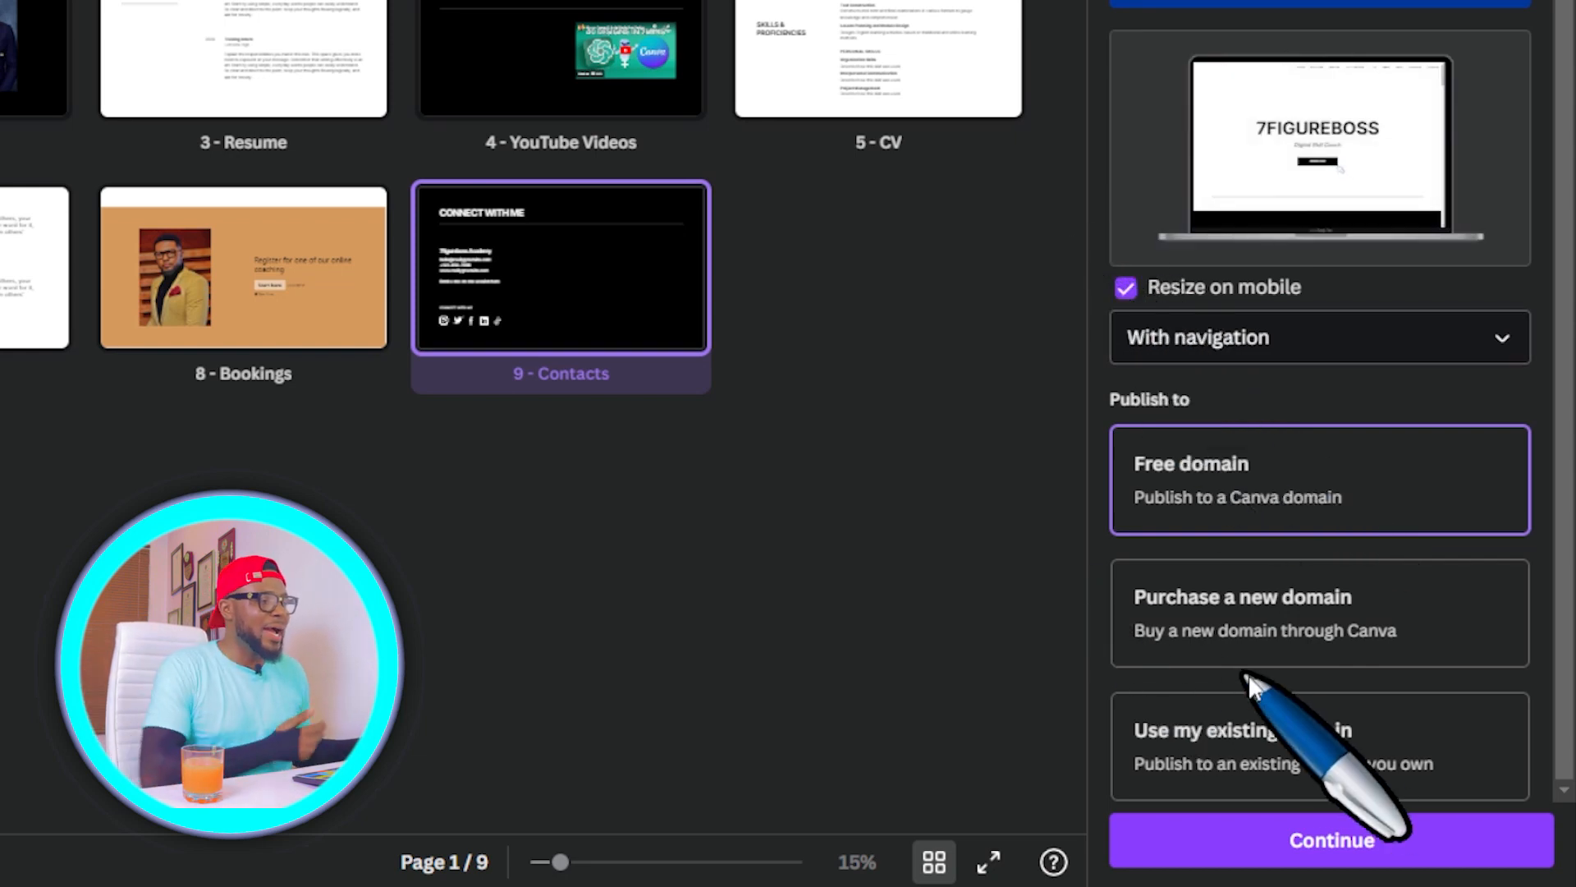
click(1301, 846)
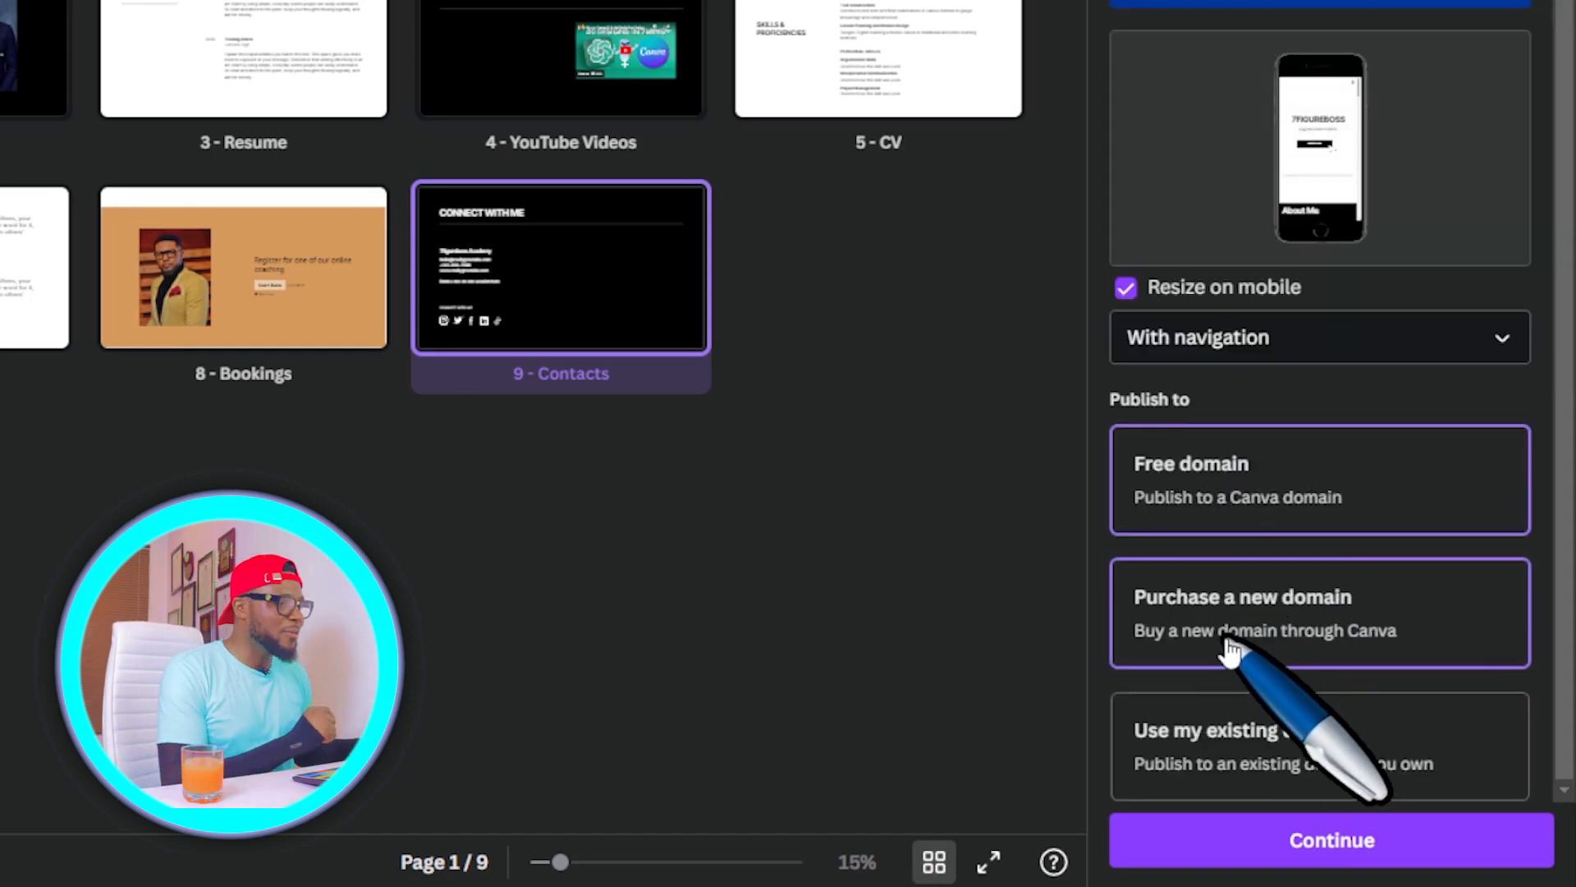
Choose to purchase a new domain and search the available domains for 7figurebossacademy.com.
click(1226, 649)
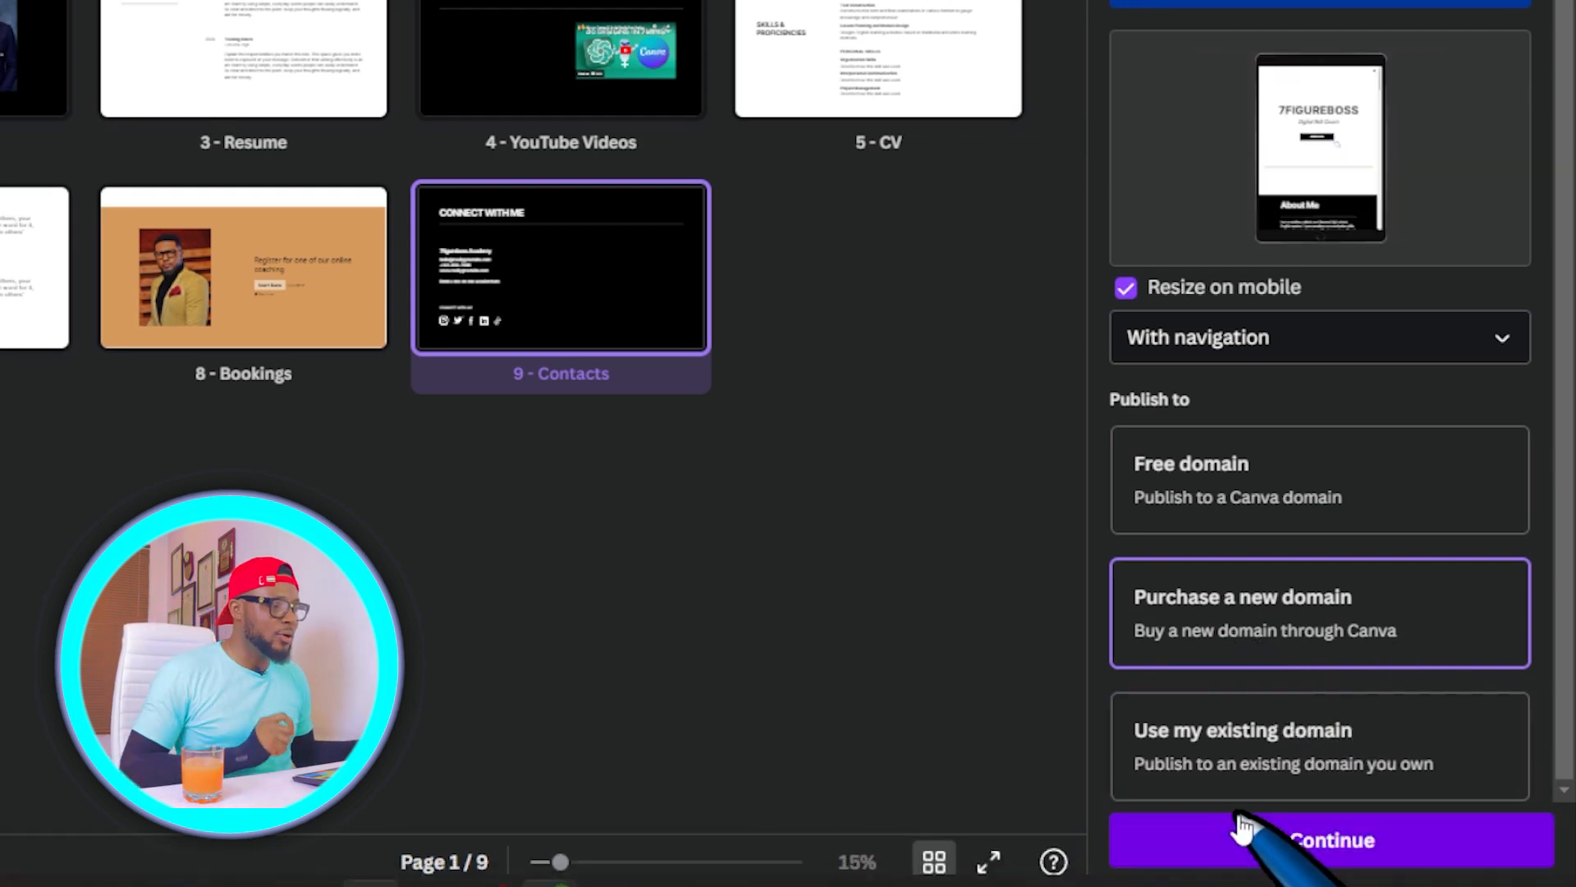
click(1264, 853)
click(1269, 140)
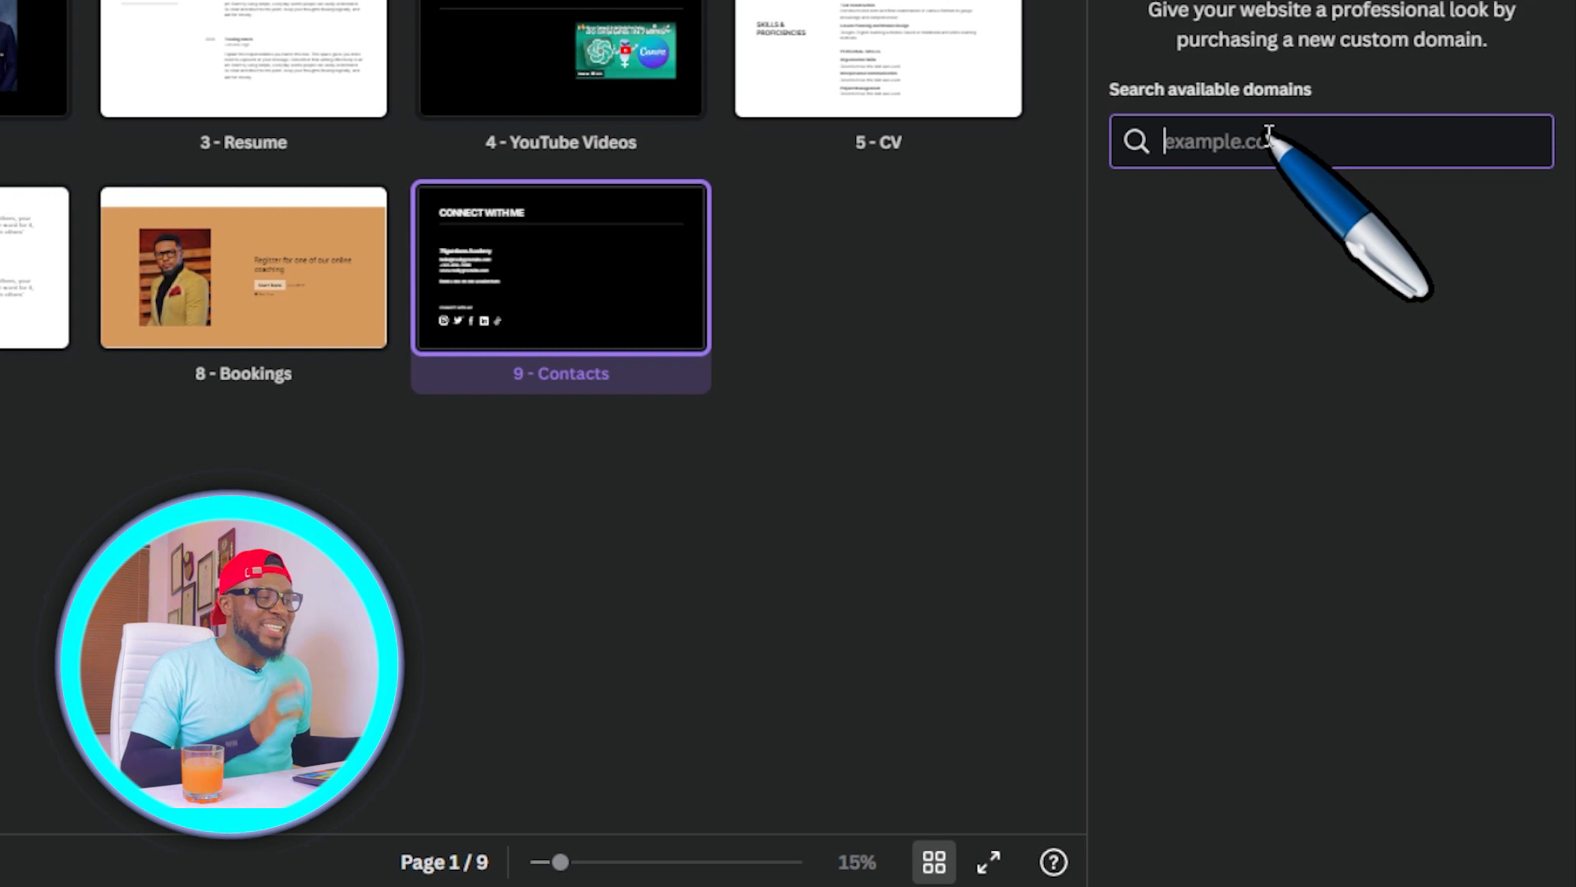
text(7figureb)
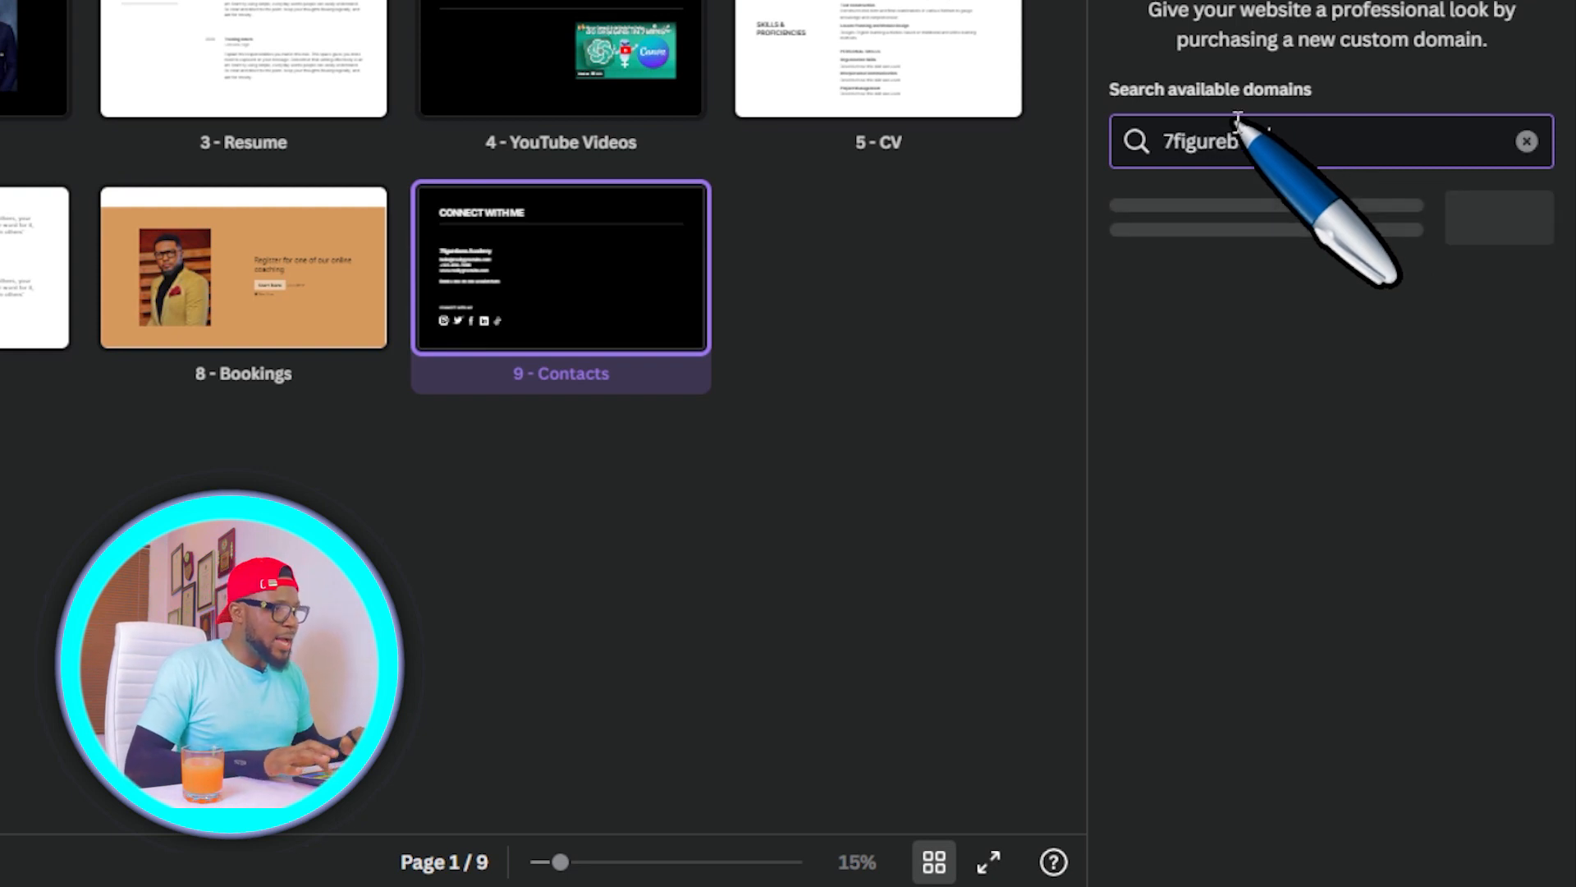
text(ossacademy.com)
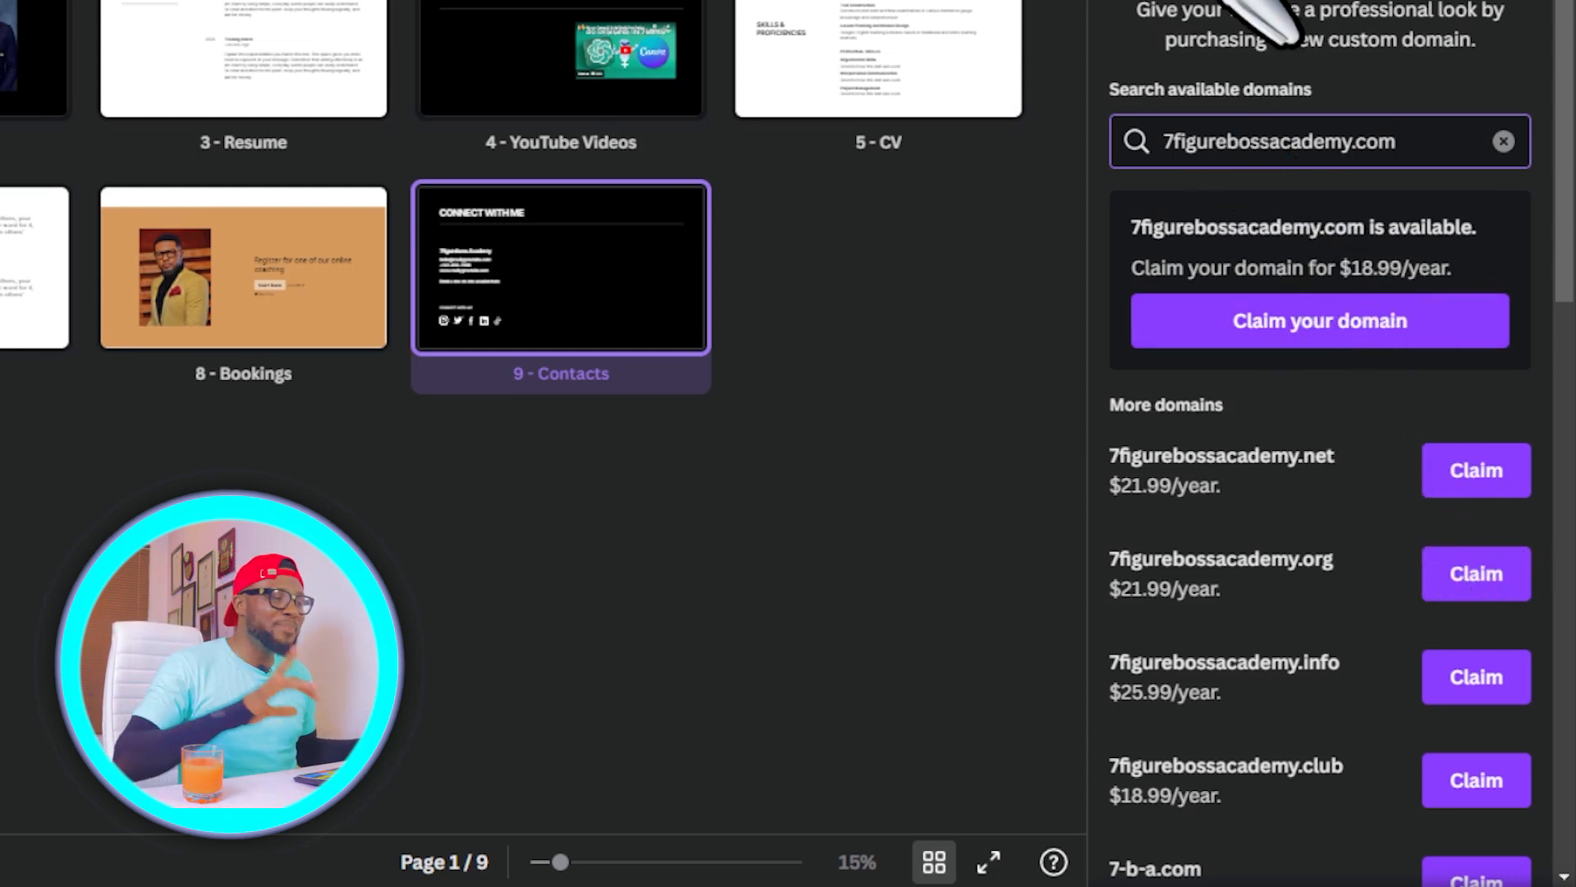
Return to the publishing options and continue with publishing to an existing domain.
click(1133, 2)
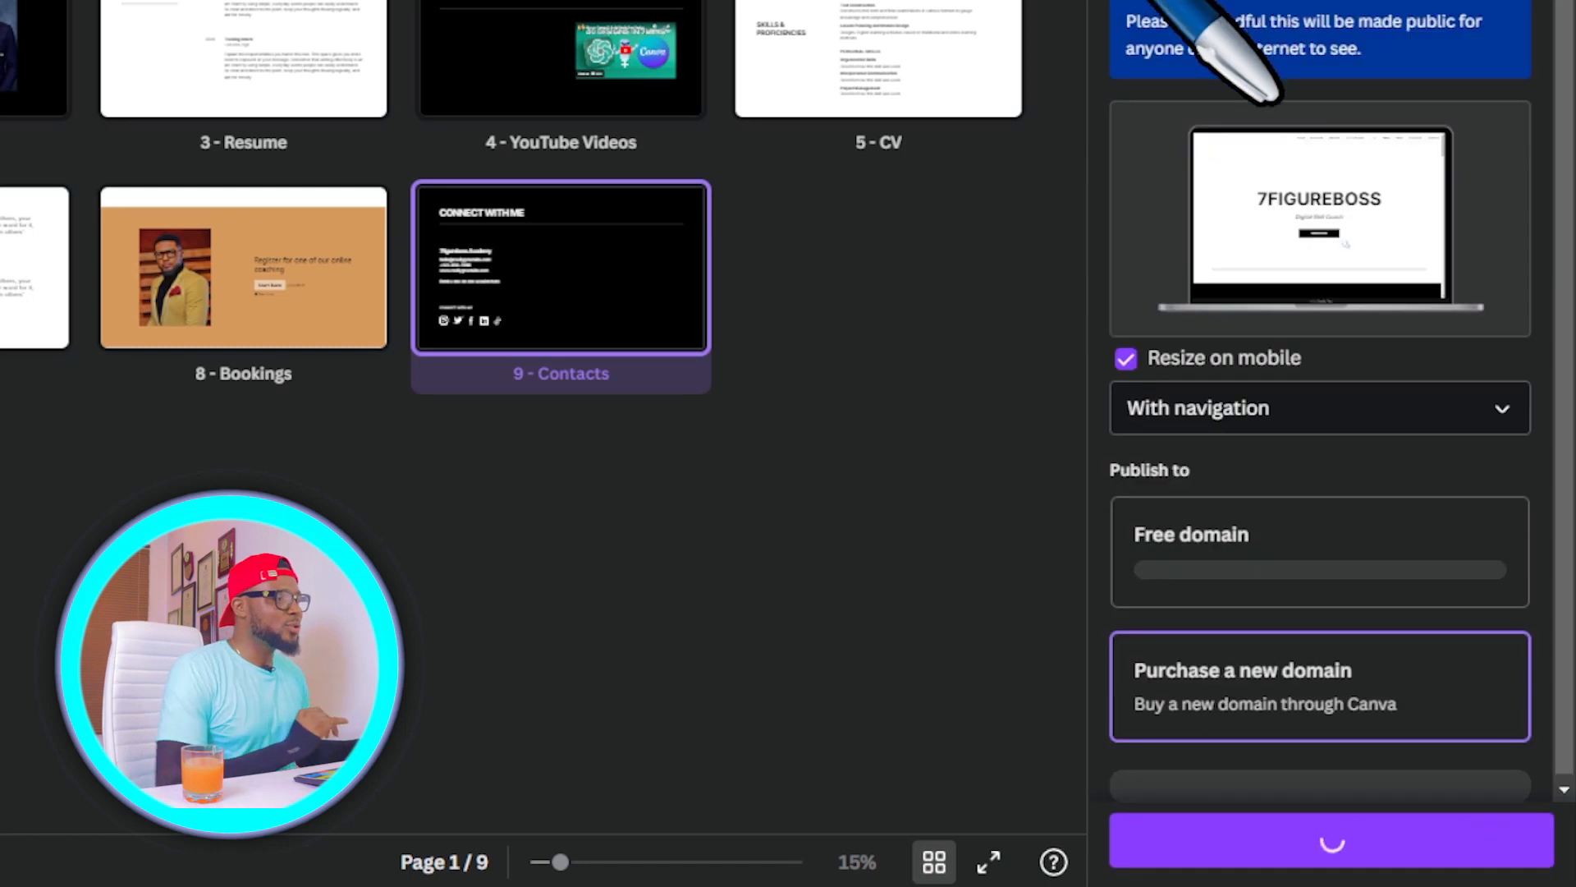
scroll(1258, 361, down, 1)
scroll(1239, 698, down, 1)
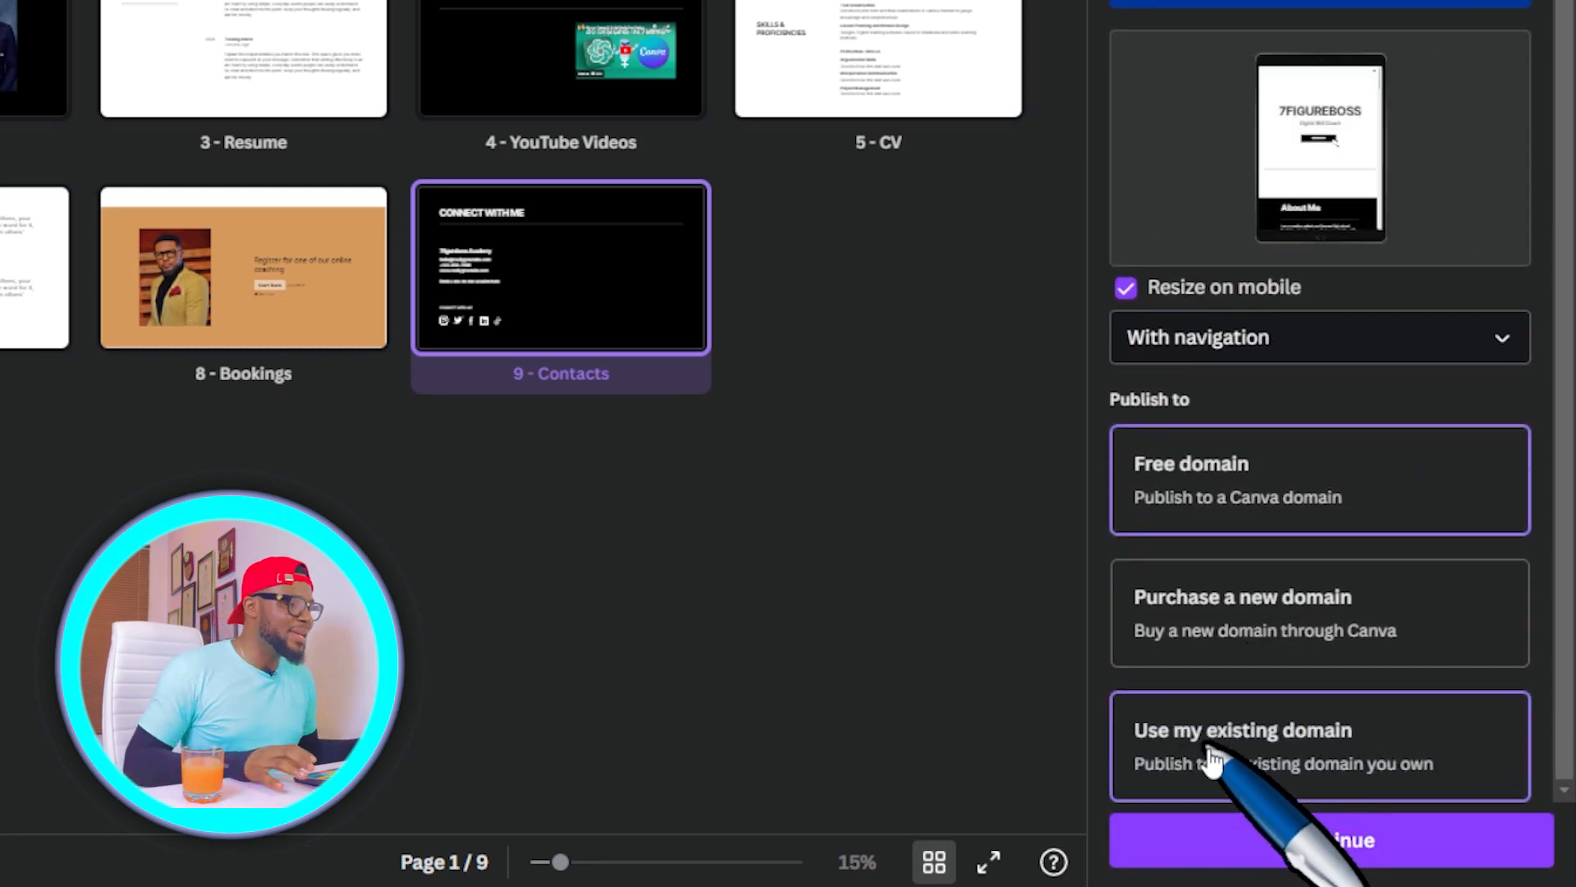
click(1239, 749)
click(1313, 845)
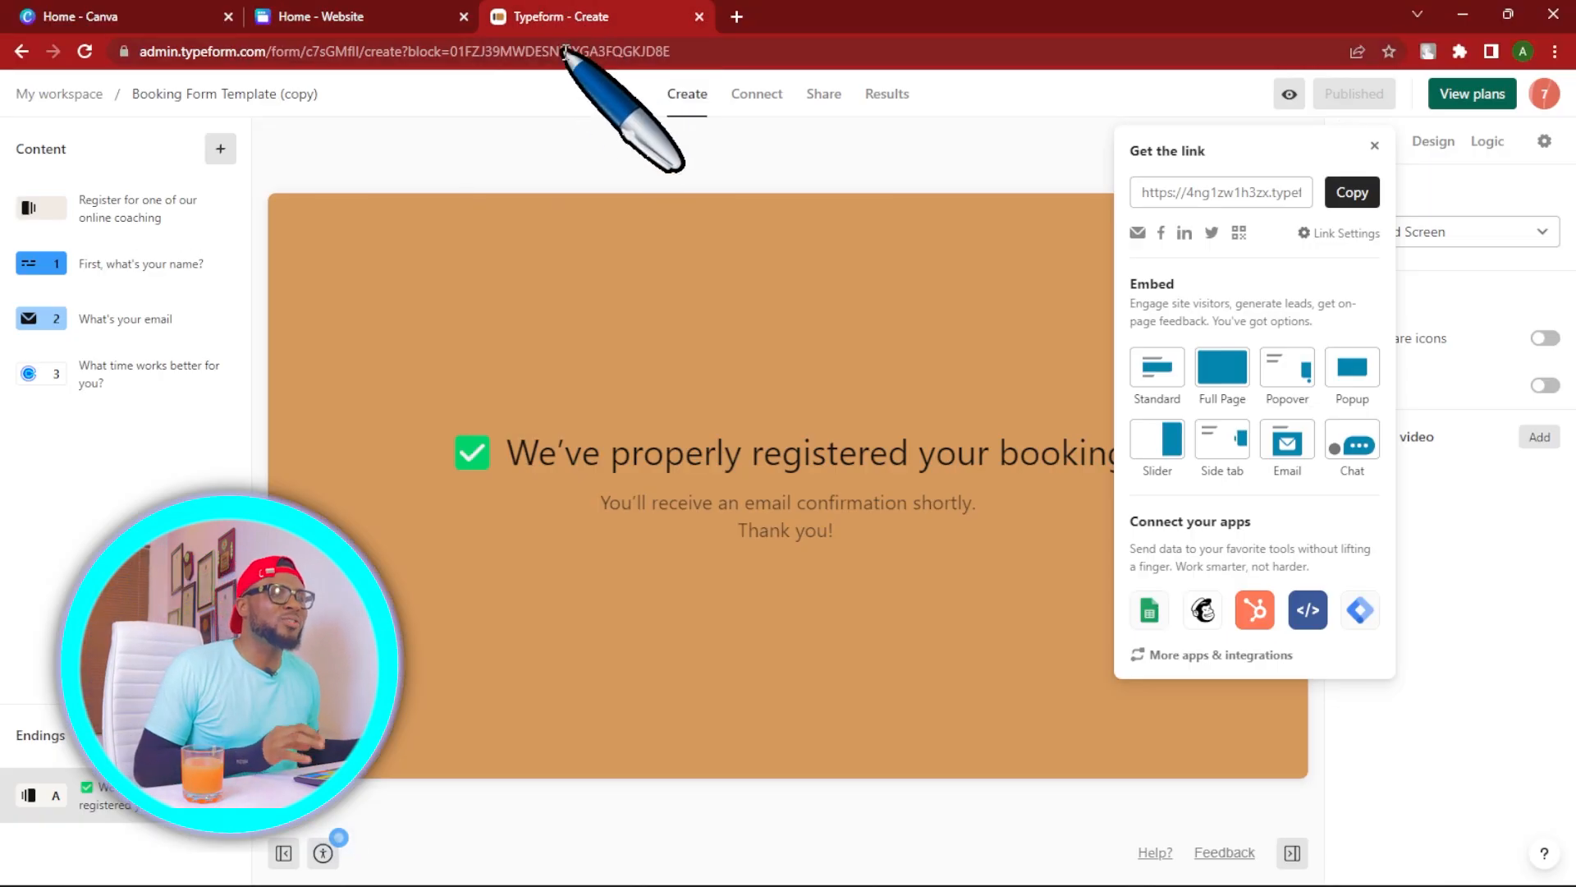
Go to namecheap.com in the Typeform tab and search for the domain 7figurebossacademy.com.
click(565, 51)
text(namecheap.com)
key(Return)
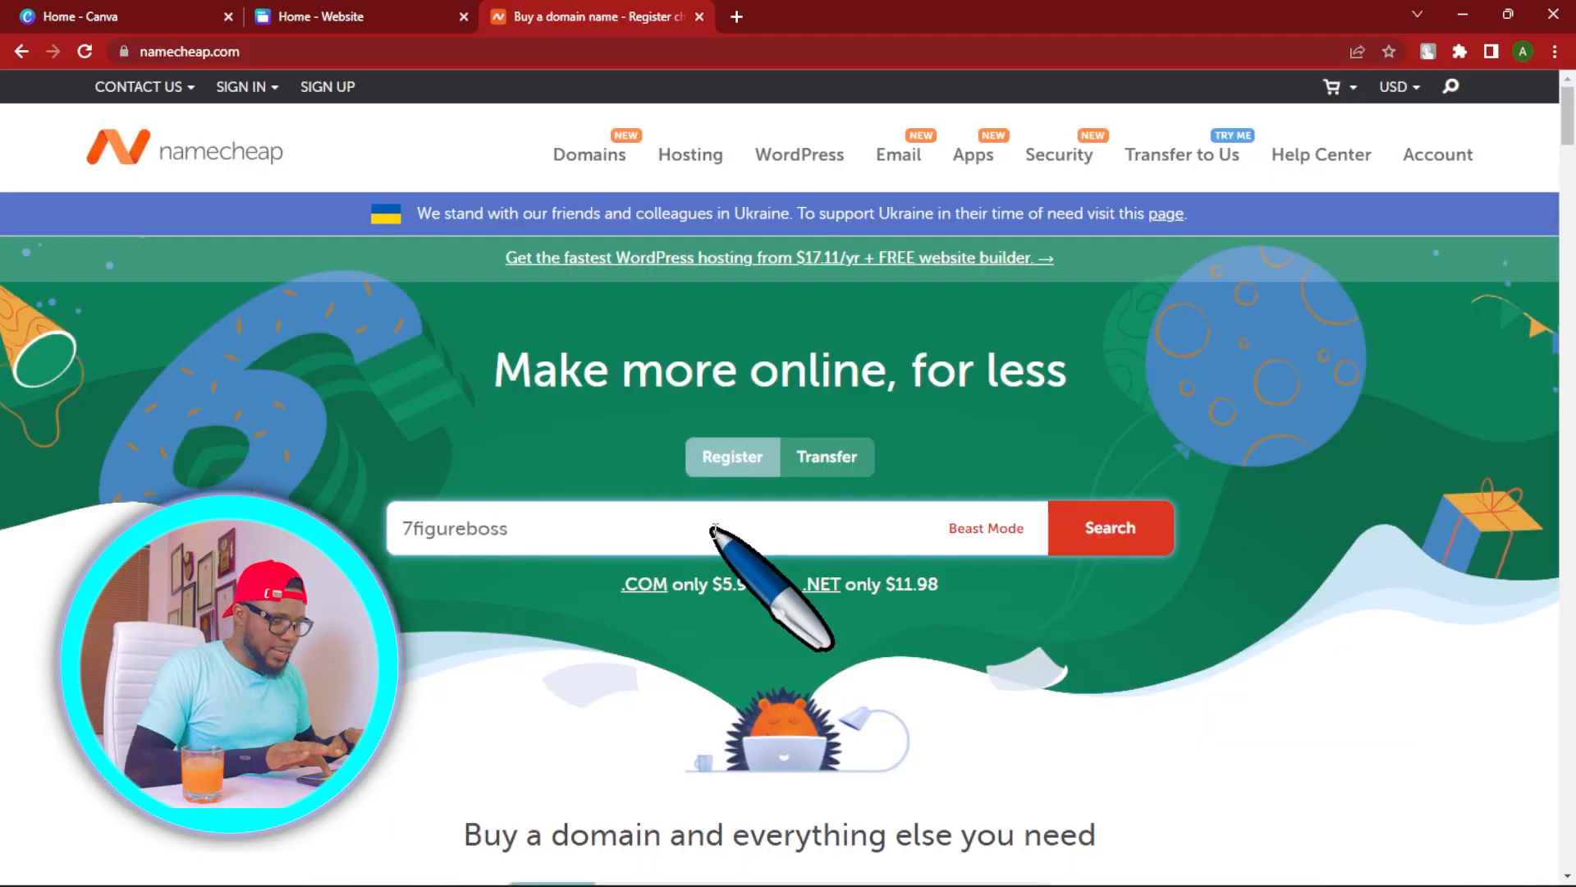
text(my.com)
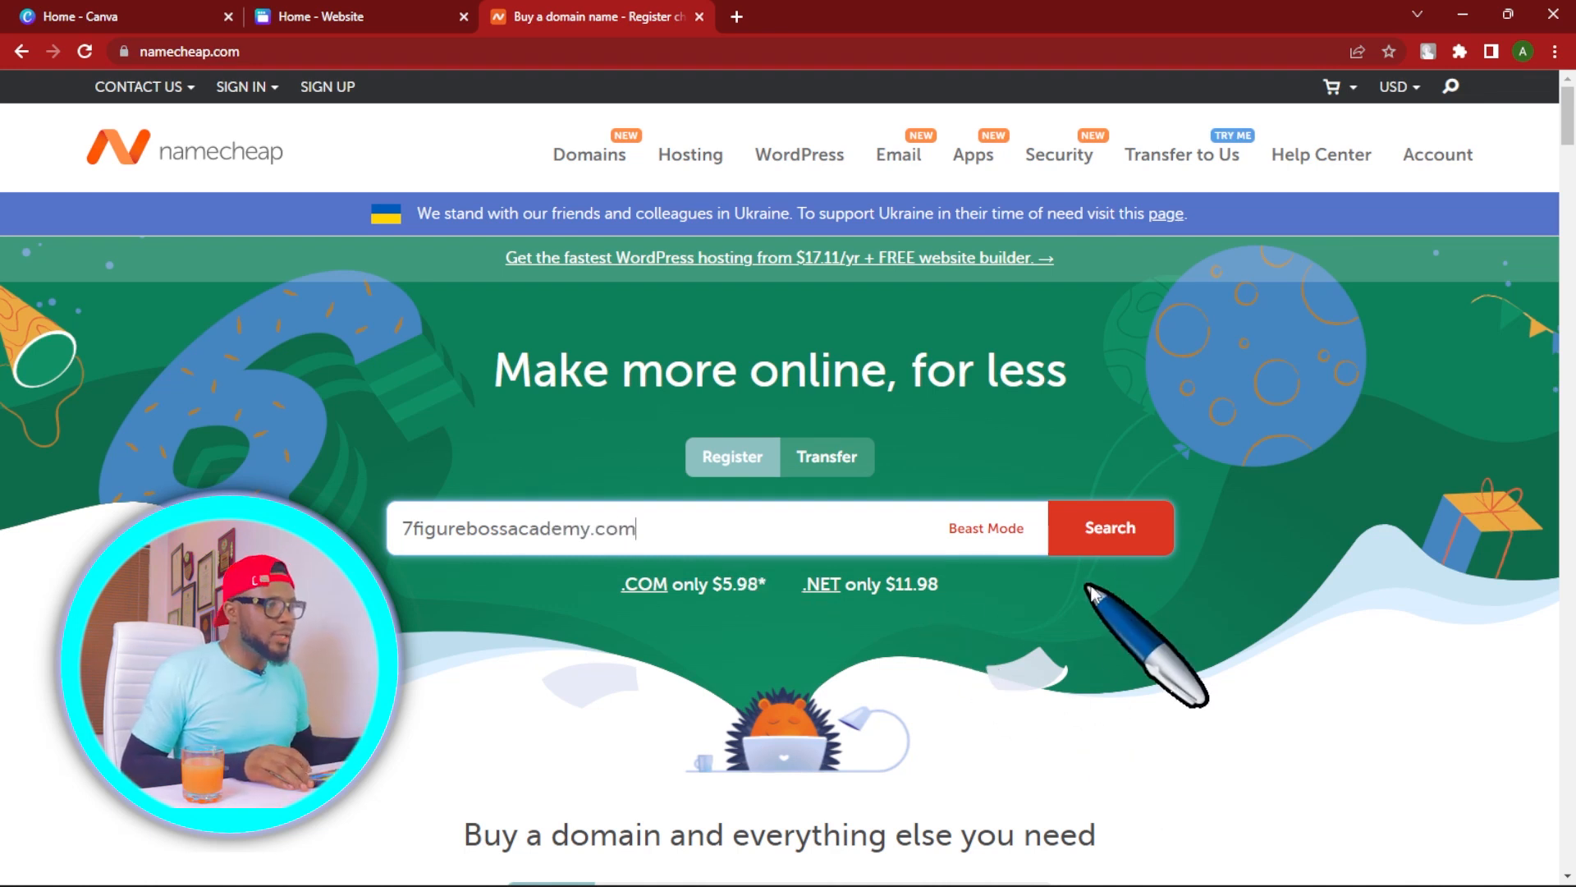
click(1129, 529)
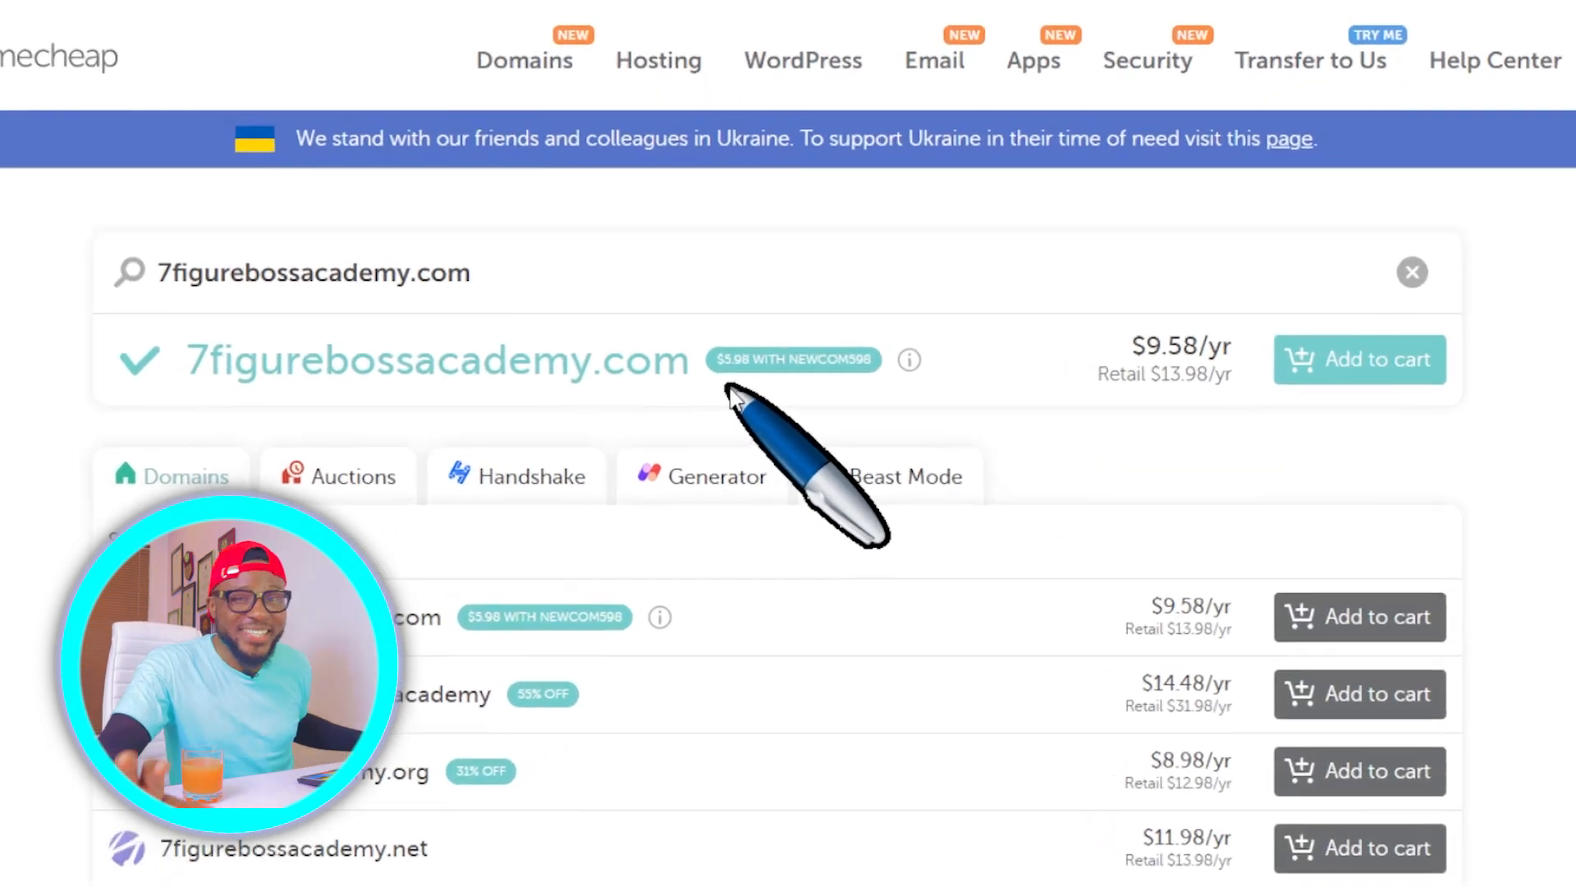
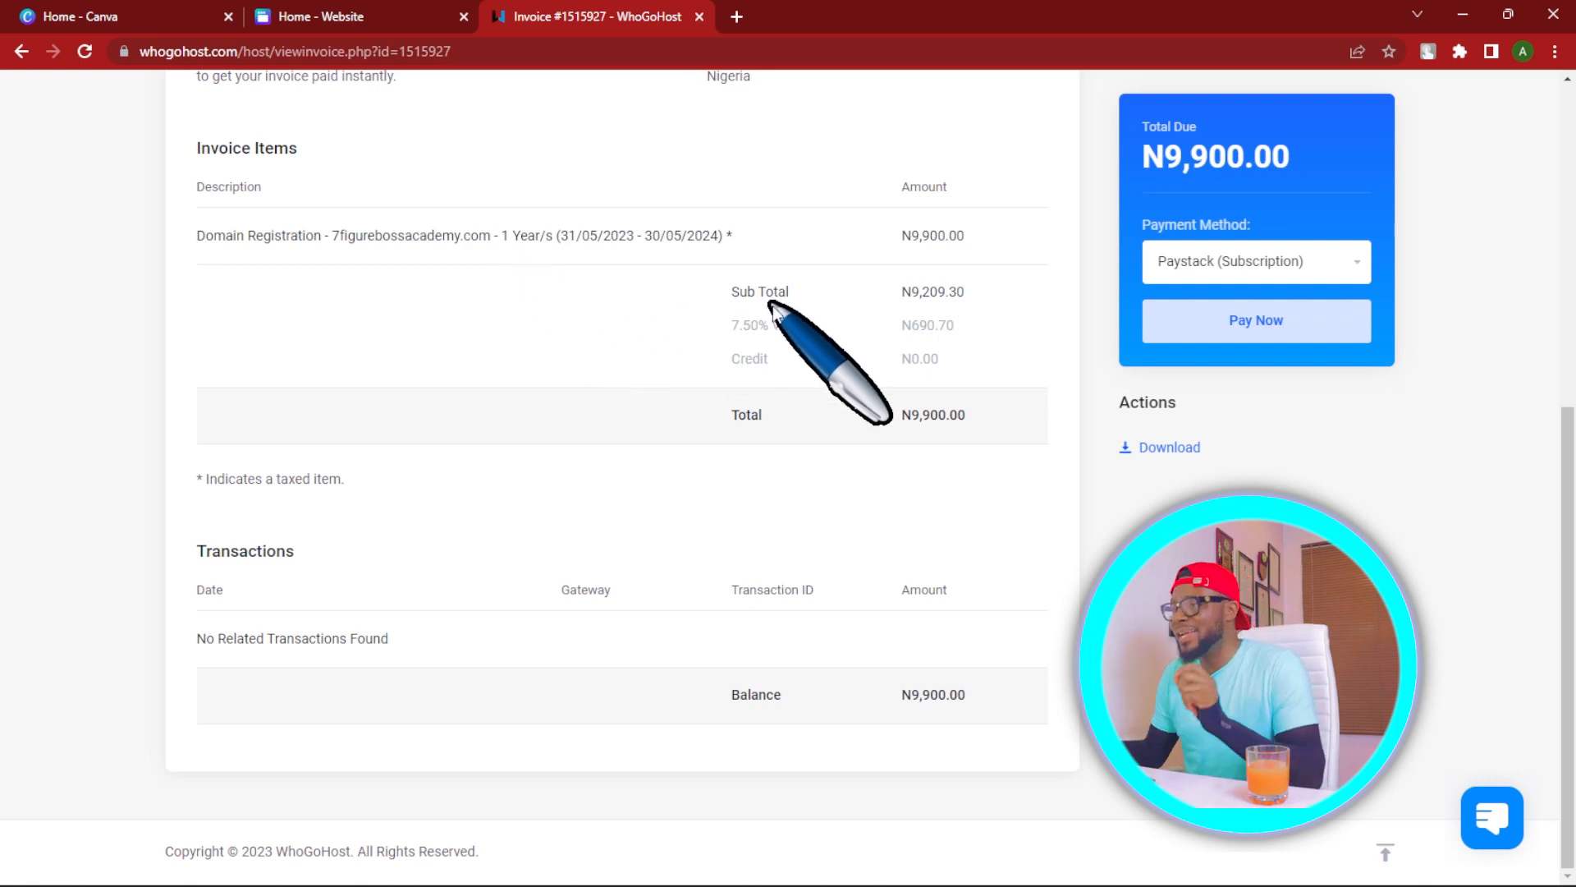
Start paying the domain registration invoice, check the Bank option and choose Transfer as the payment method.
click(1245, 324)
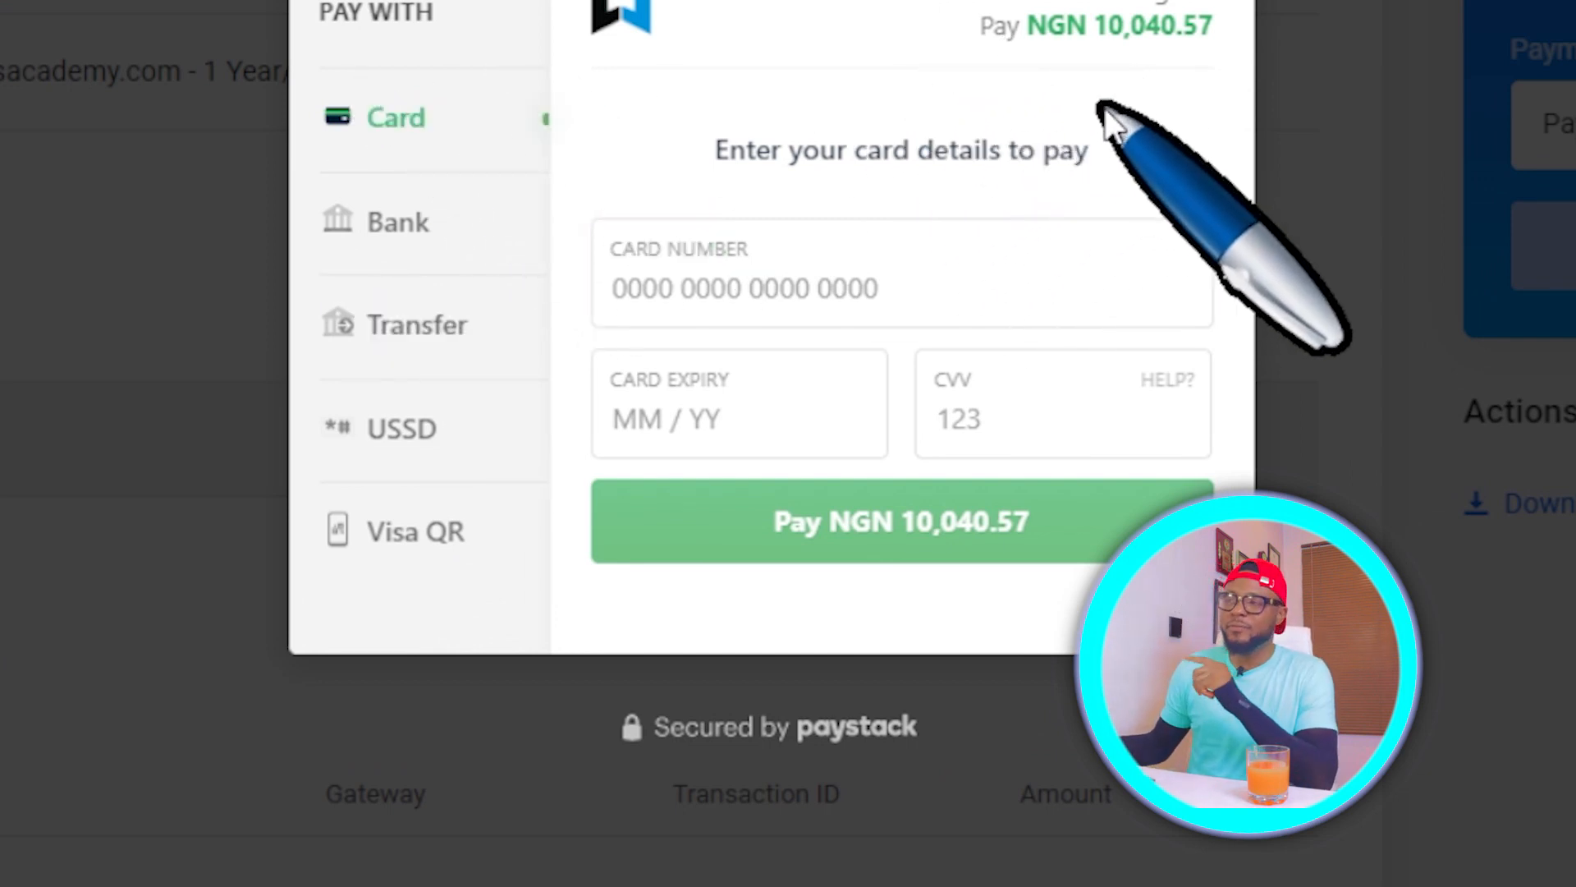
click(361, 232)
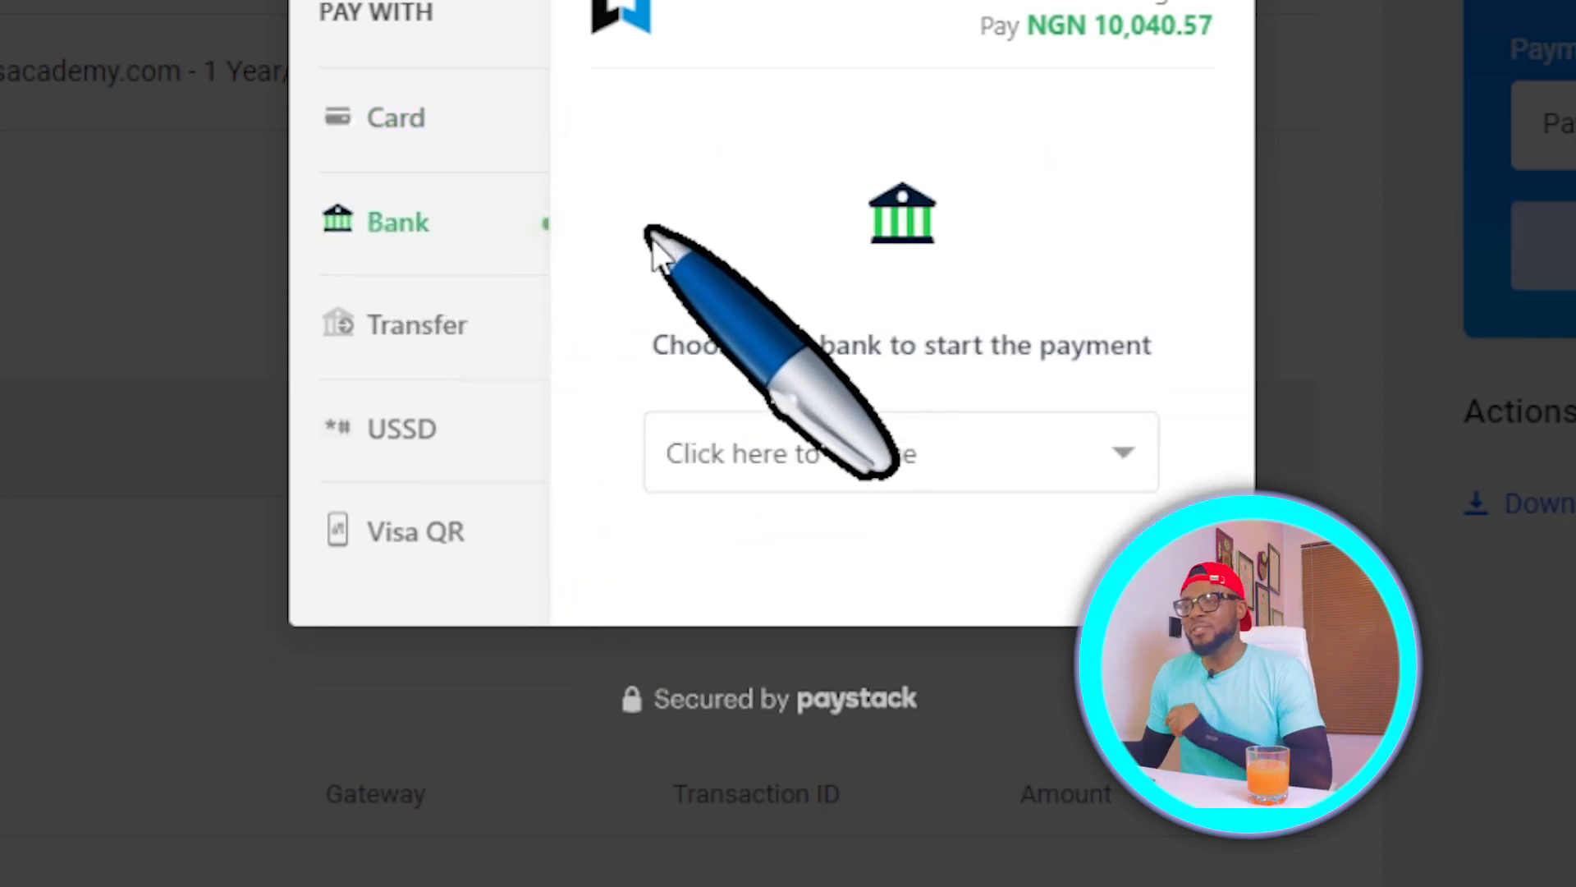
click(423, 326)
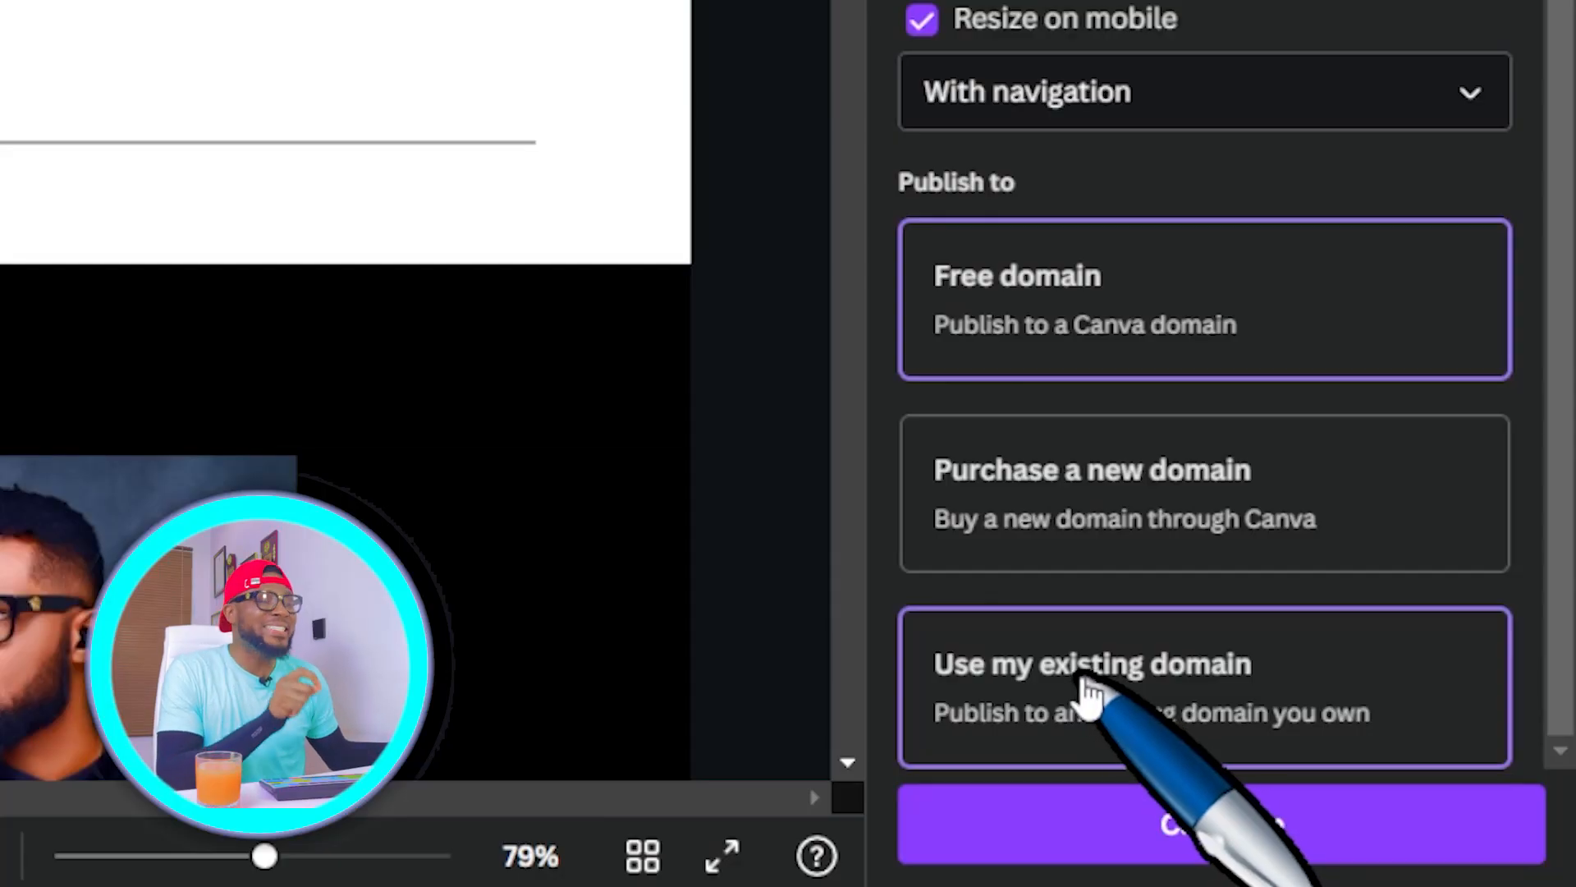
Choose the existing domain 7figurebossacademy.com for publishing in Canva and complete the stage for saving the domain settings.
click(1088, 690)
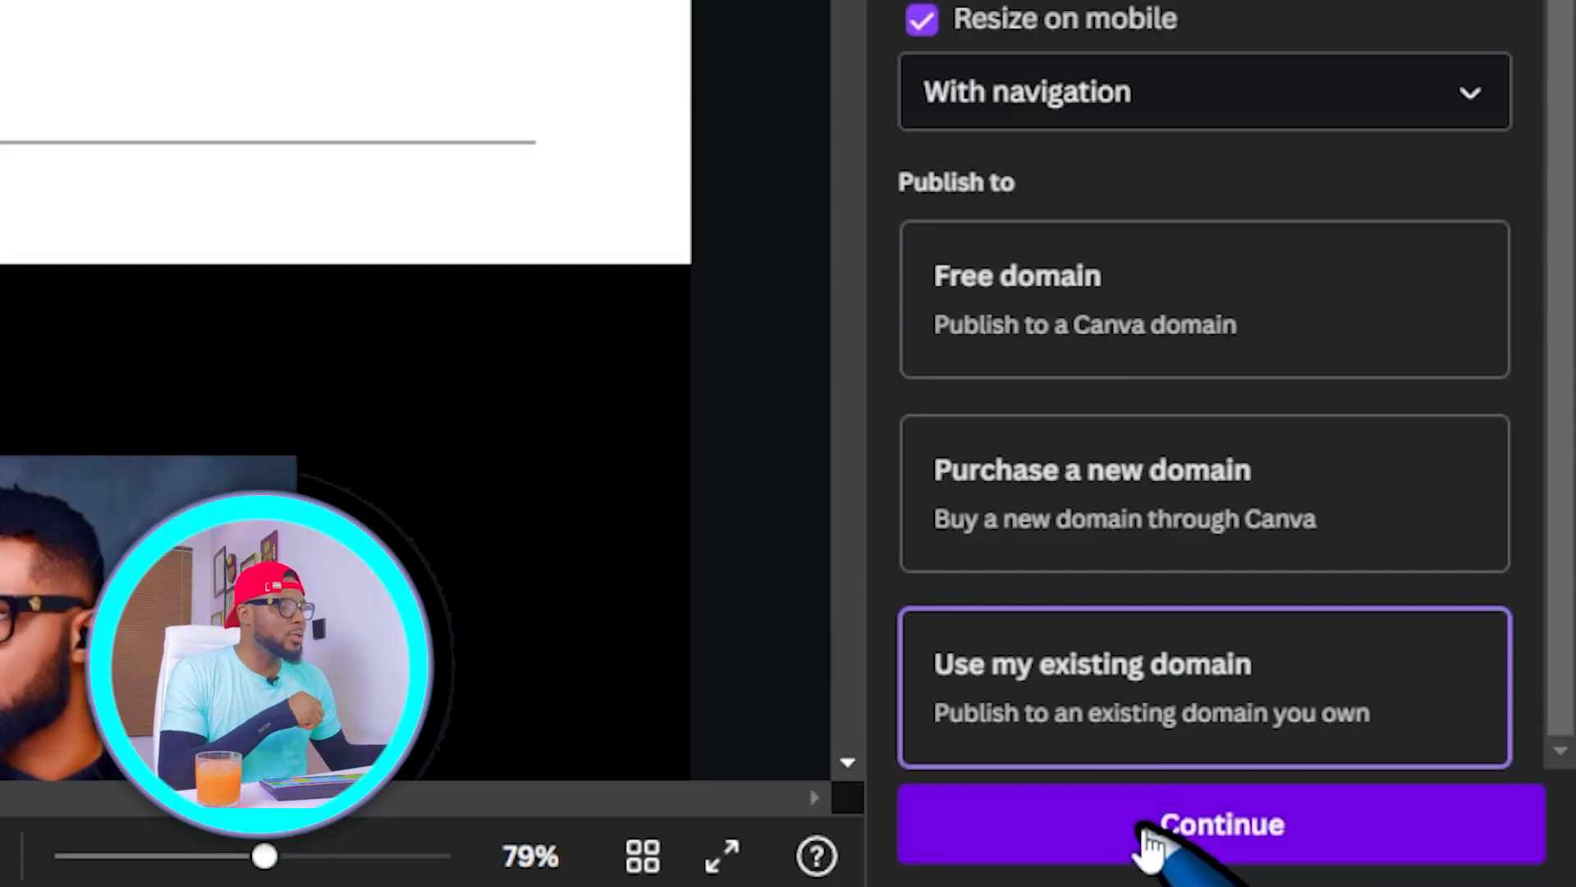
click(1149, 842)
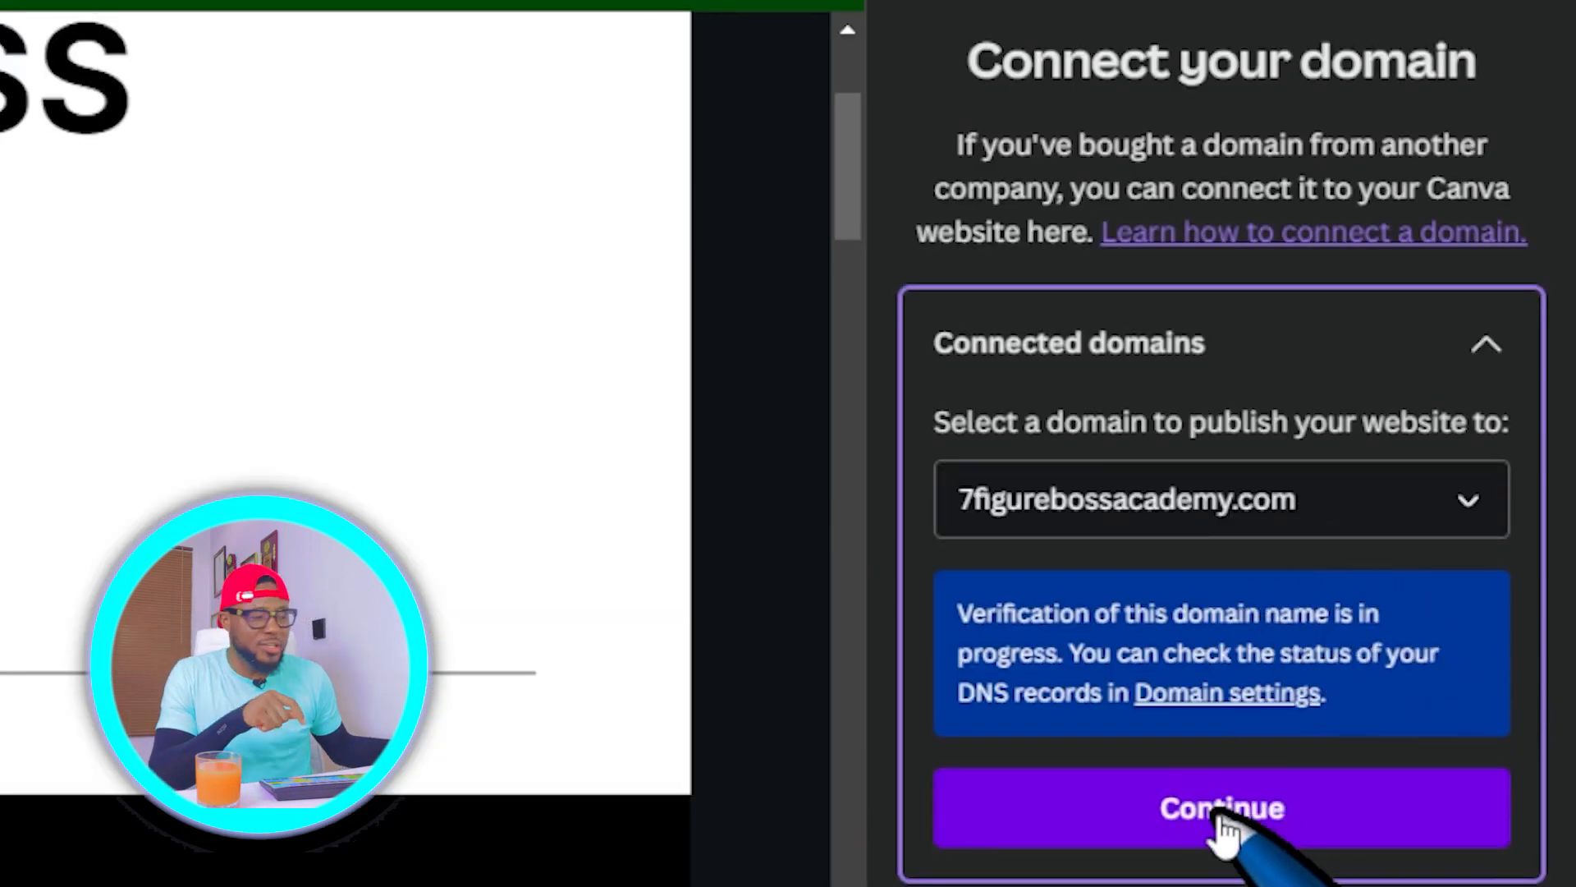
click(1221, 821)
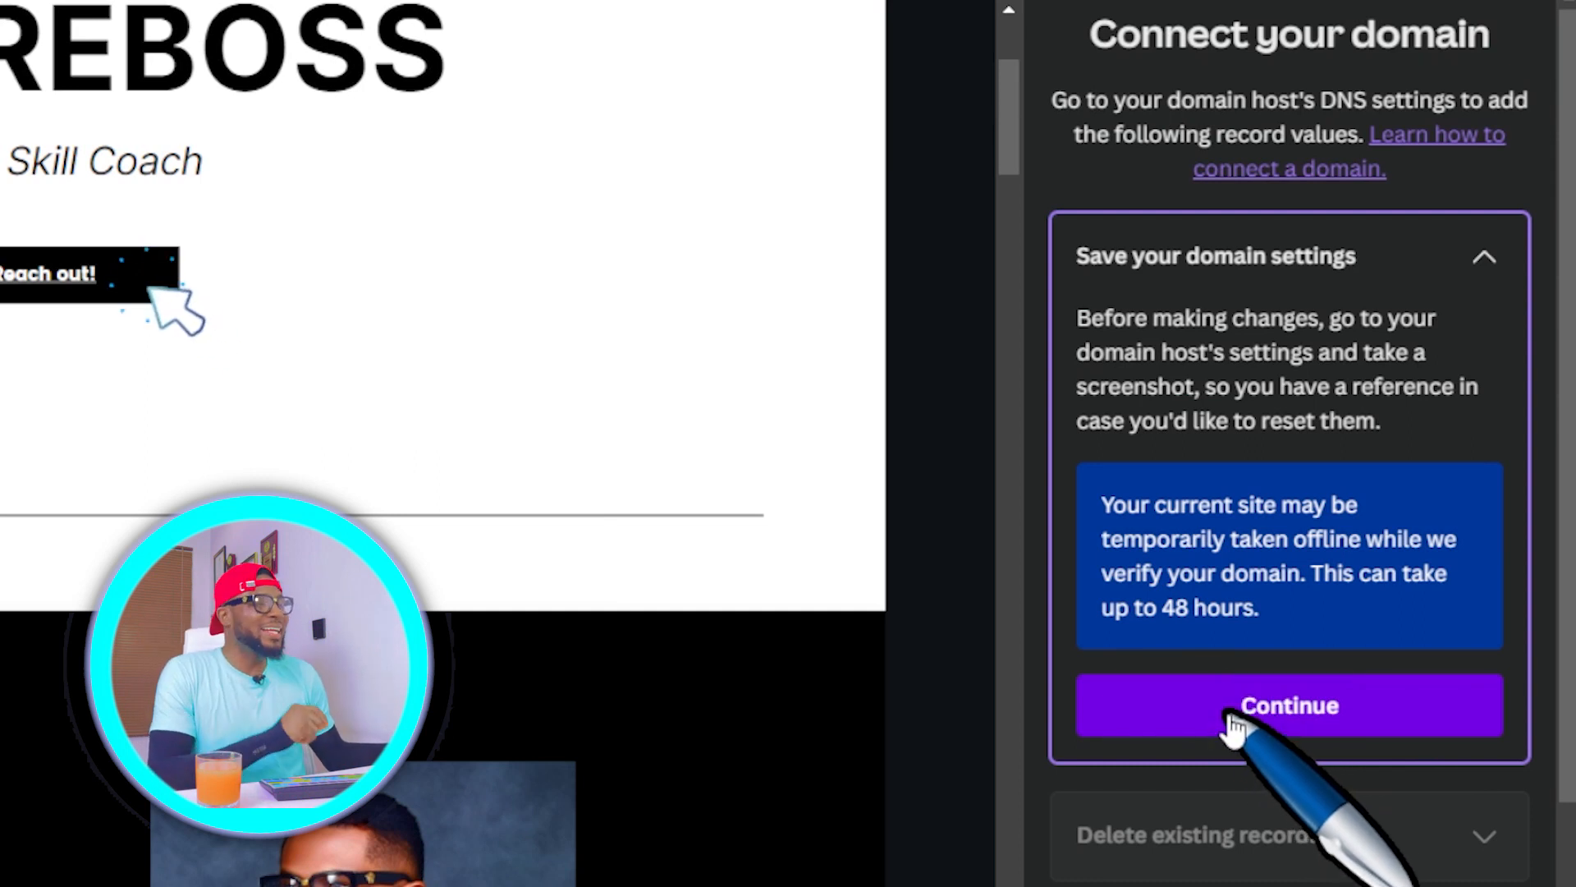
click(1229, 720)
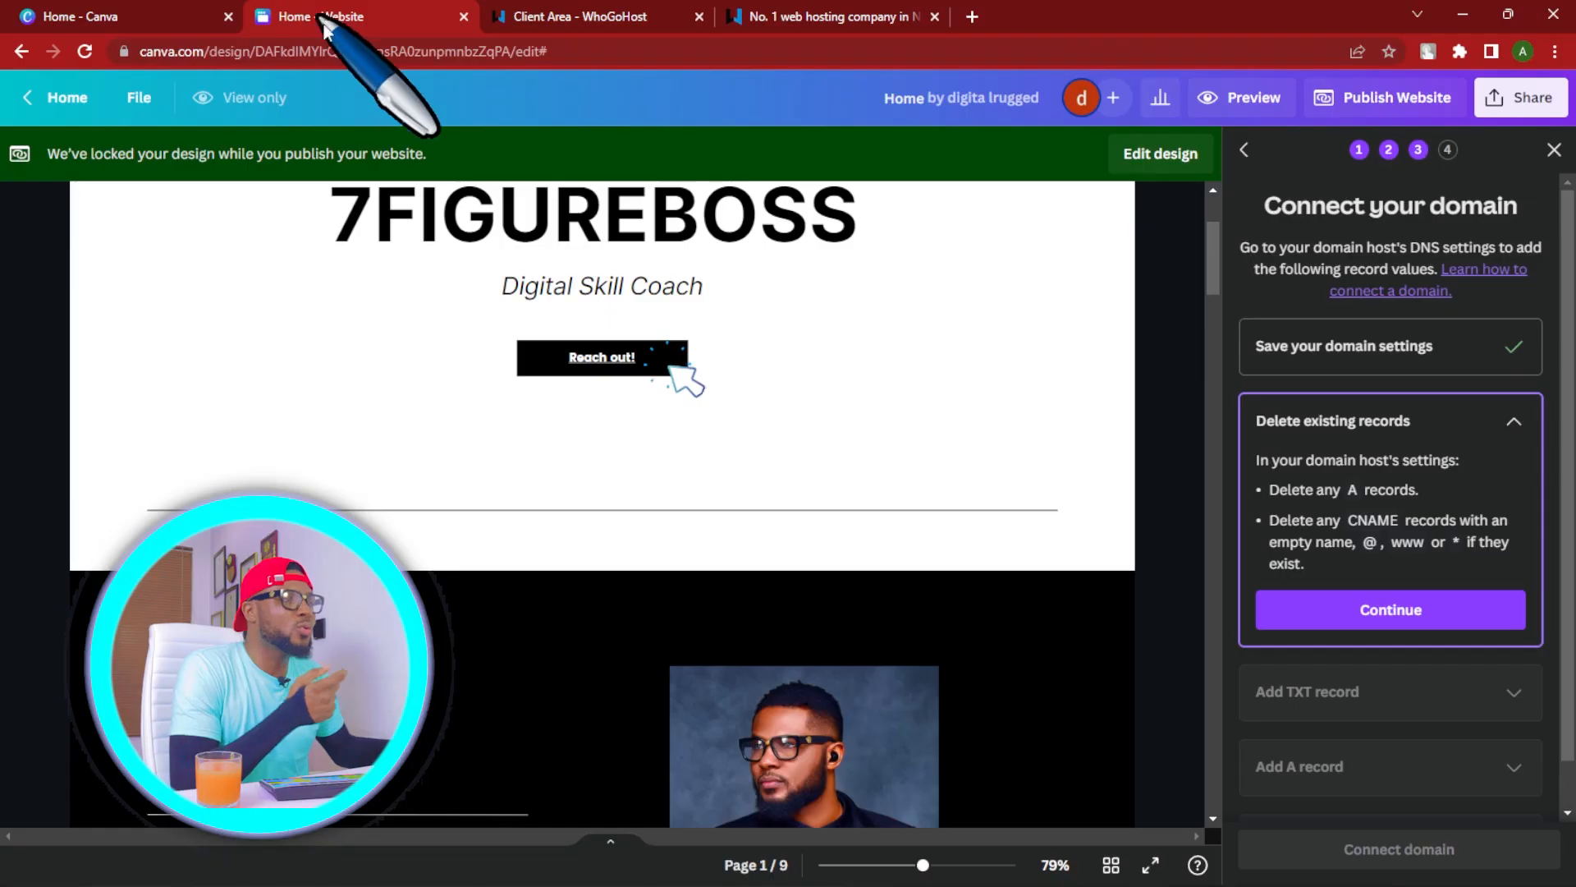
Switch to the WhoGoHost client area and start a new DNS zone for 7figurebossacademy.com in the DNS manager.
click(548, 16)
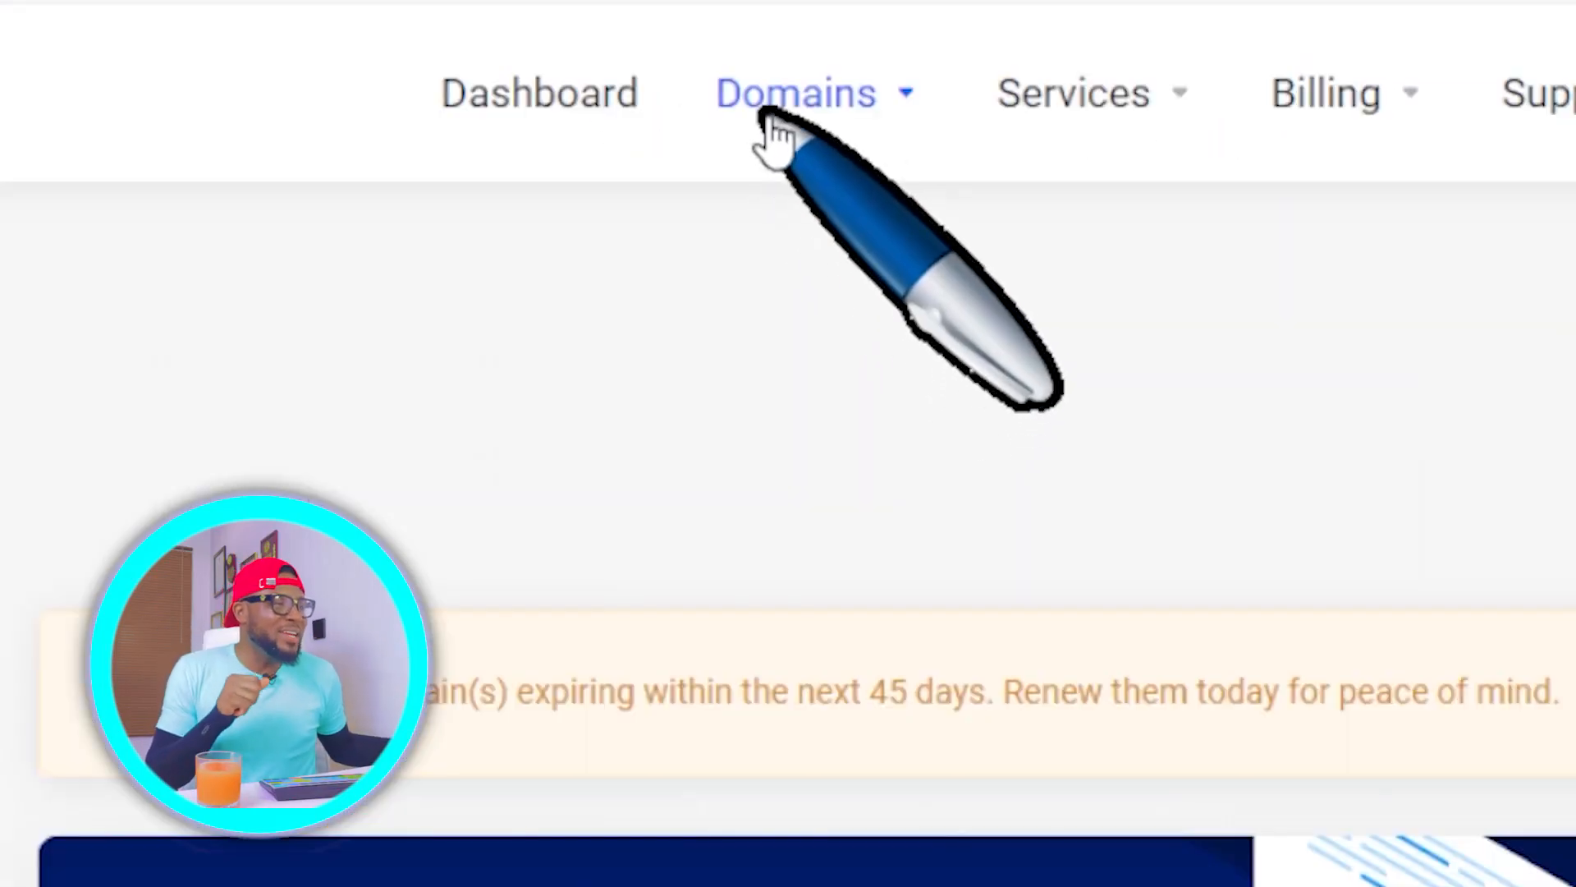
click(829, 115)
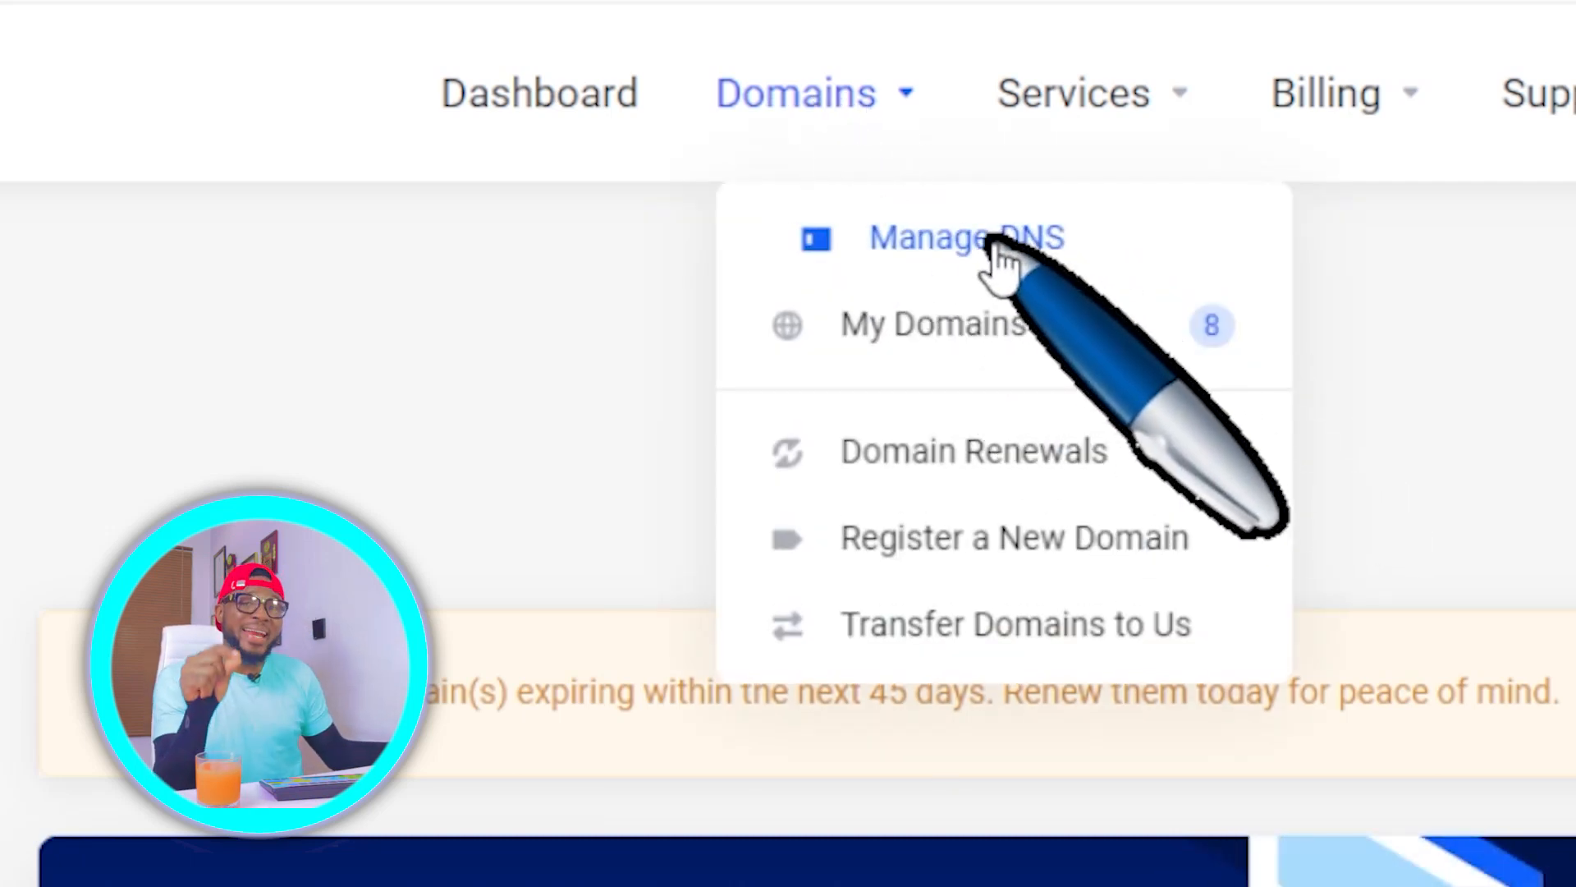
click(1026, 246)
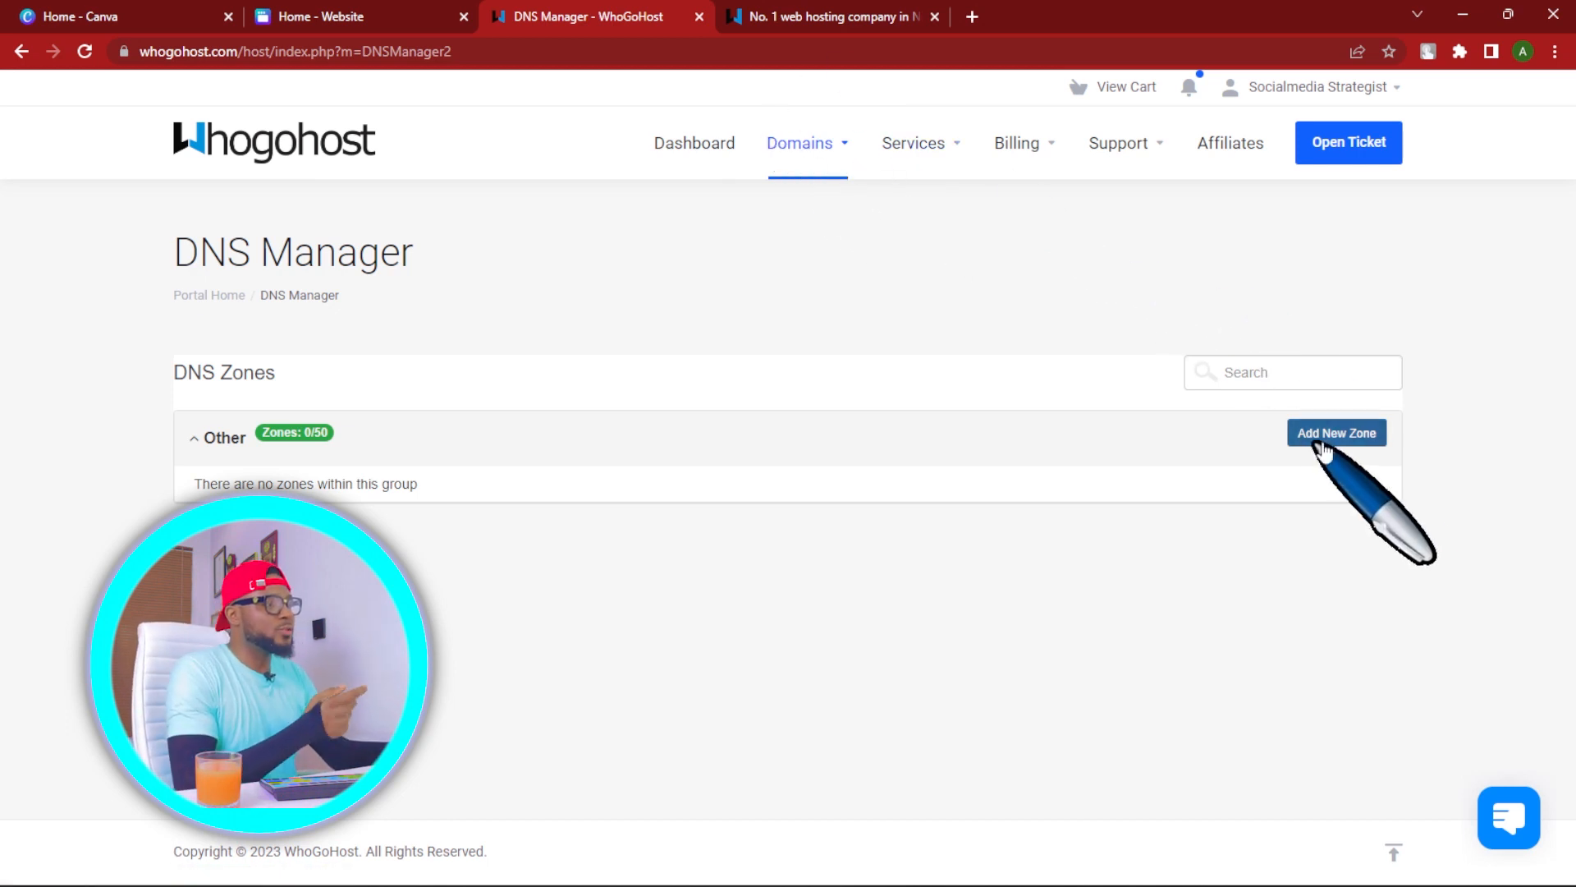
click(1388, 565)
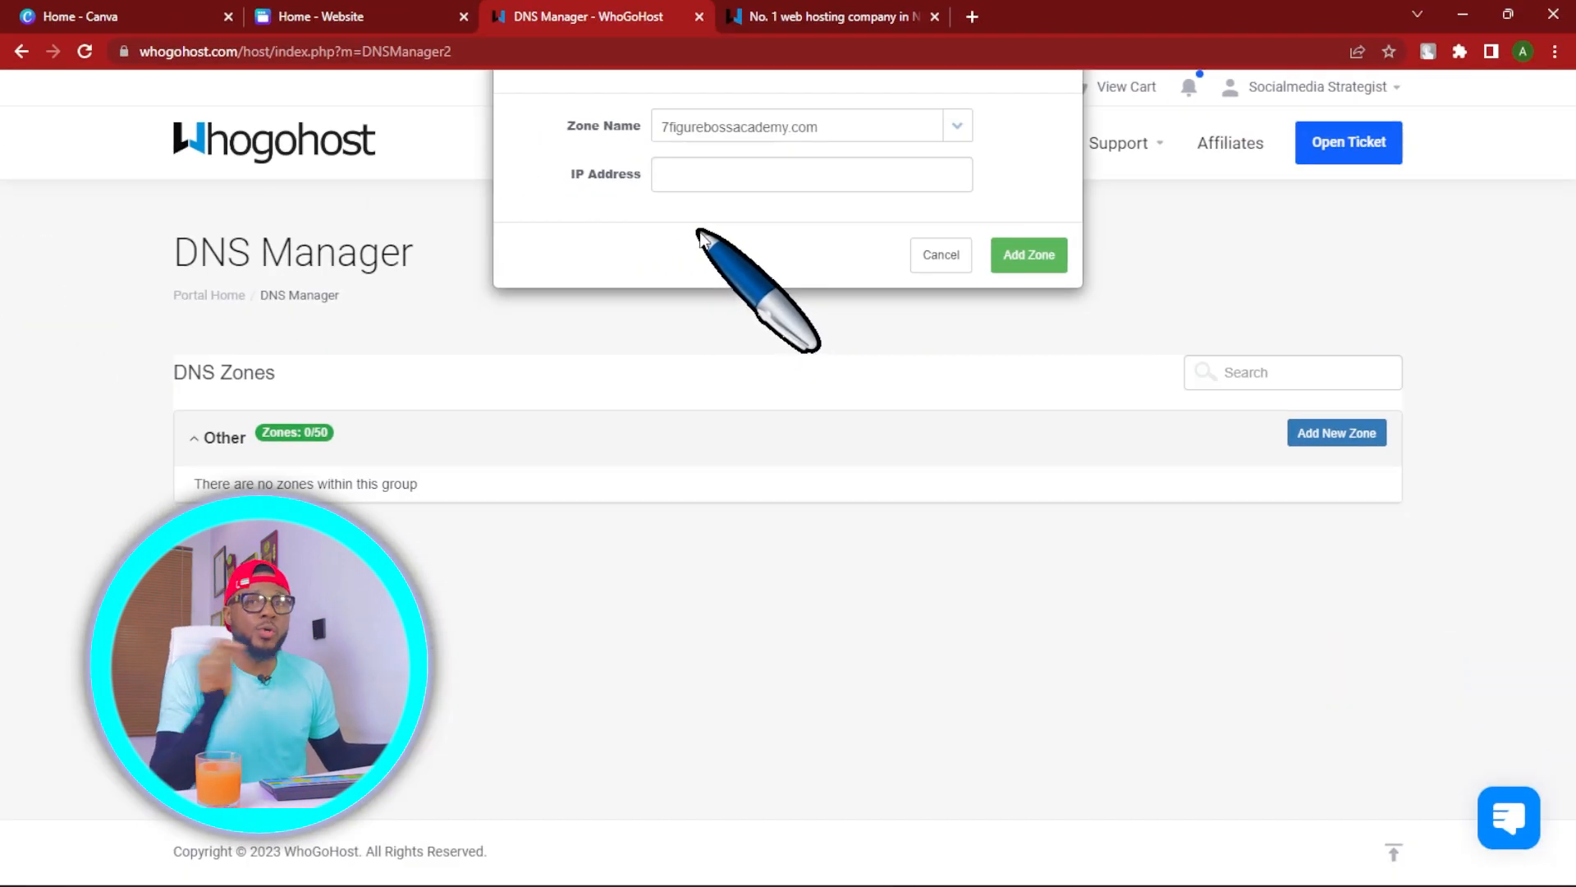
On the WhoGoHost site, add the domain canvatutorials247.com to the cart and proceed to checkout with the default nameservers.
click(753, 21)
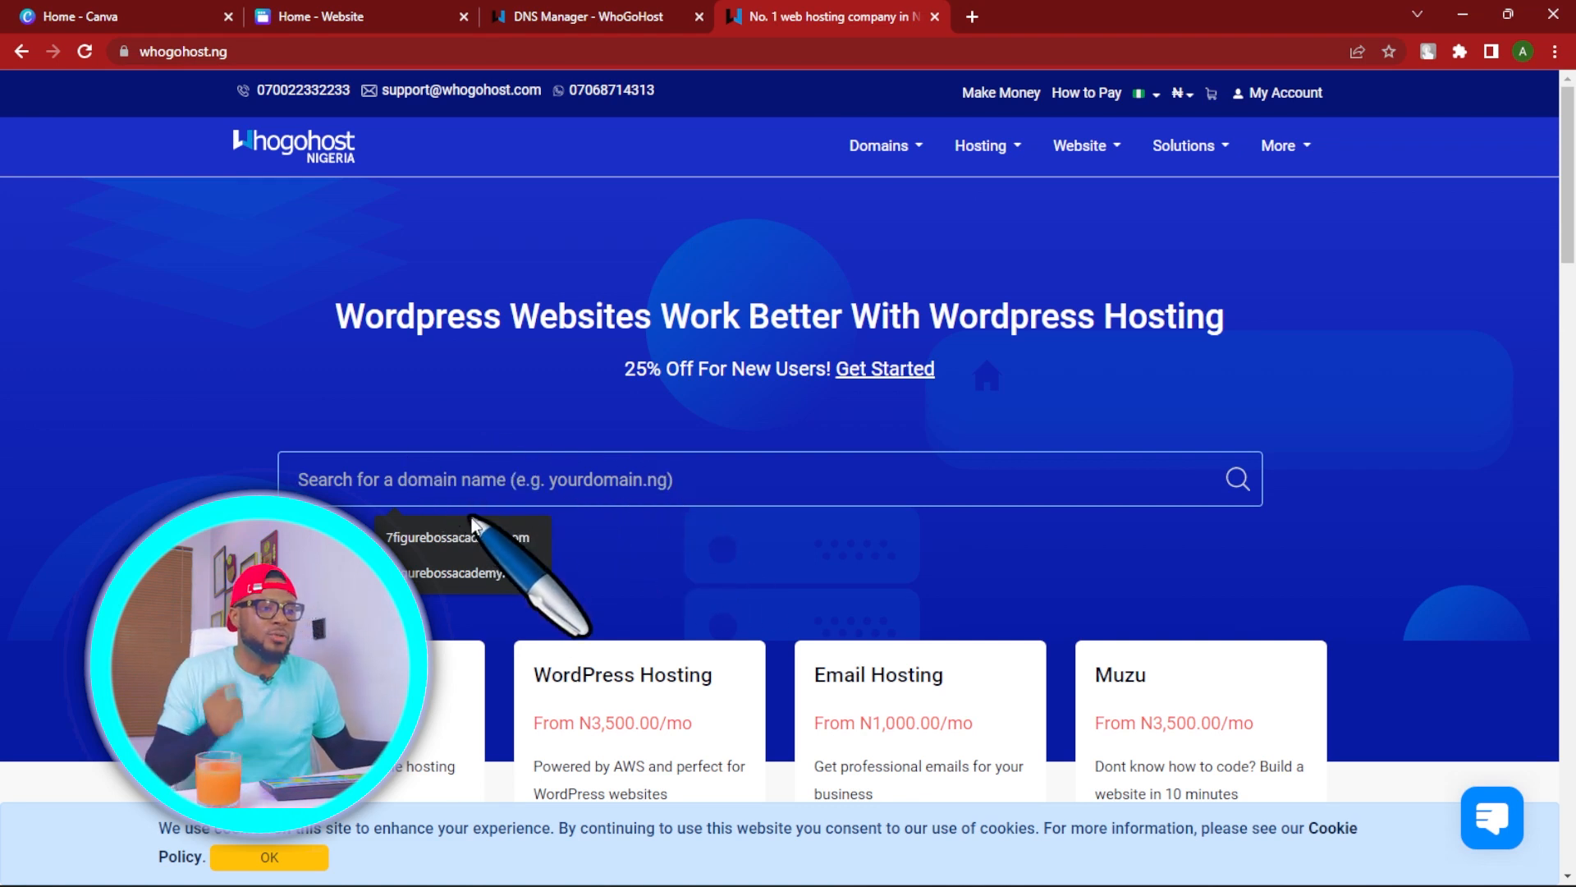
text(canvatutorials247.com)
click(1238, 479)
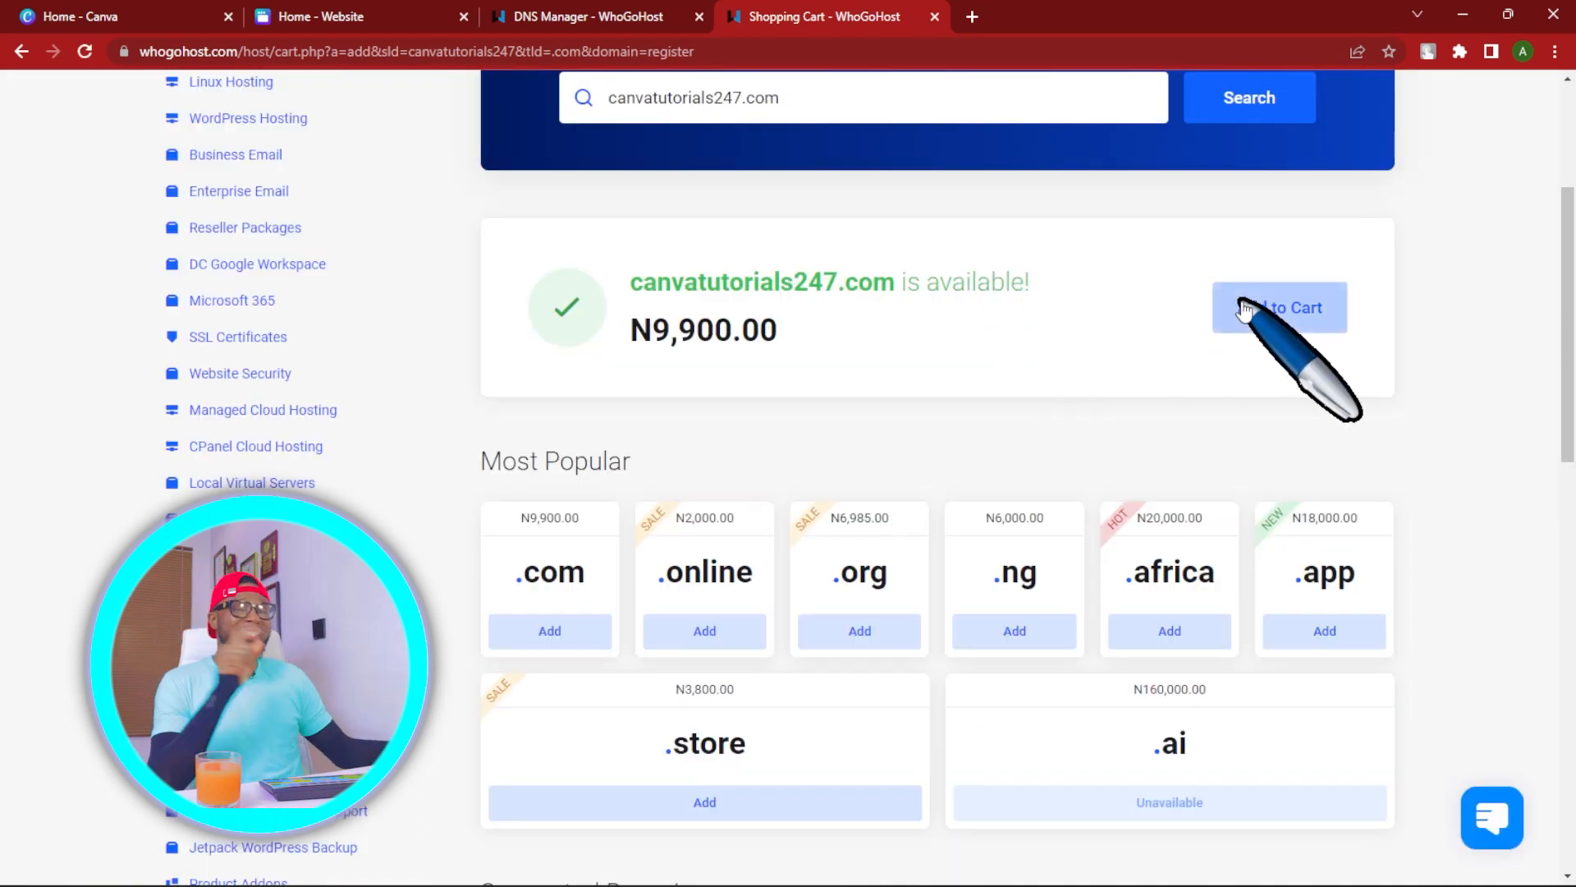
click(1278, 322)
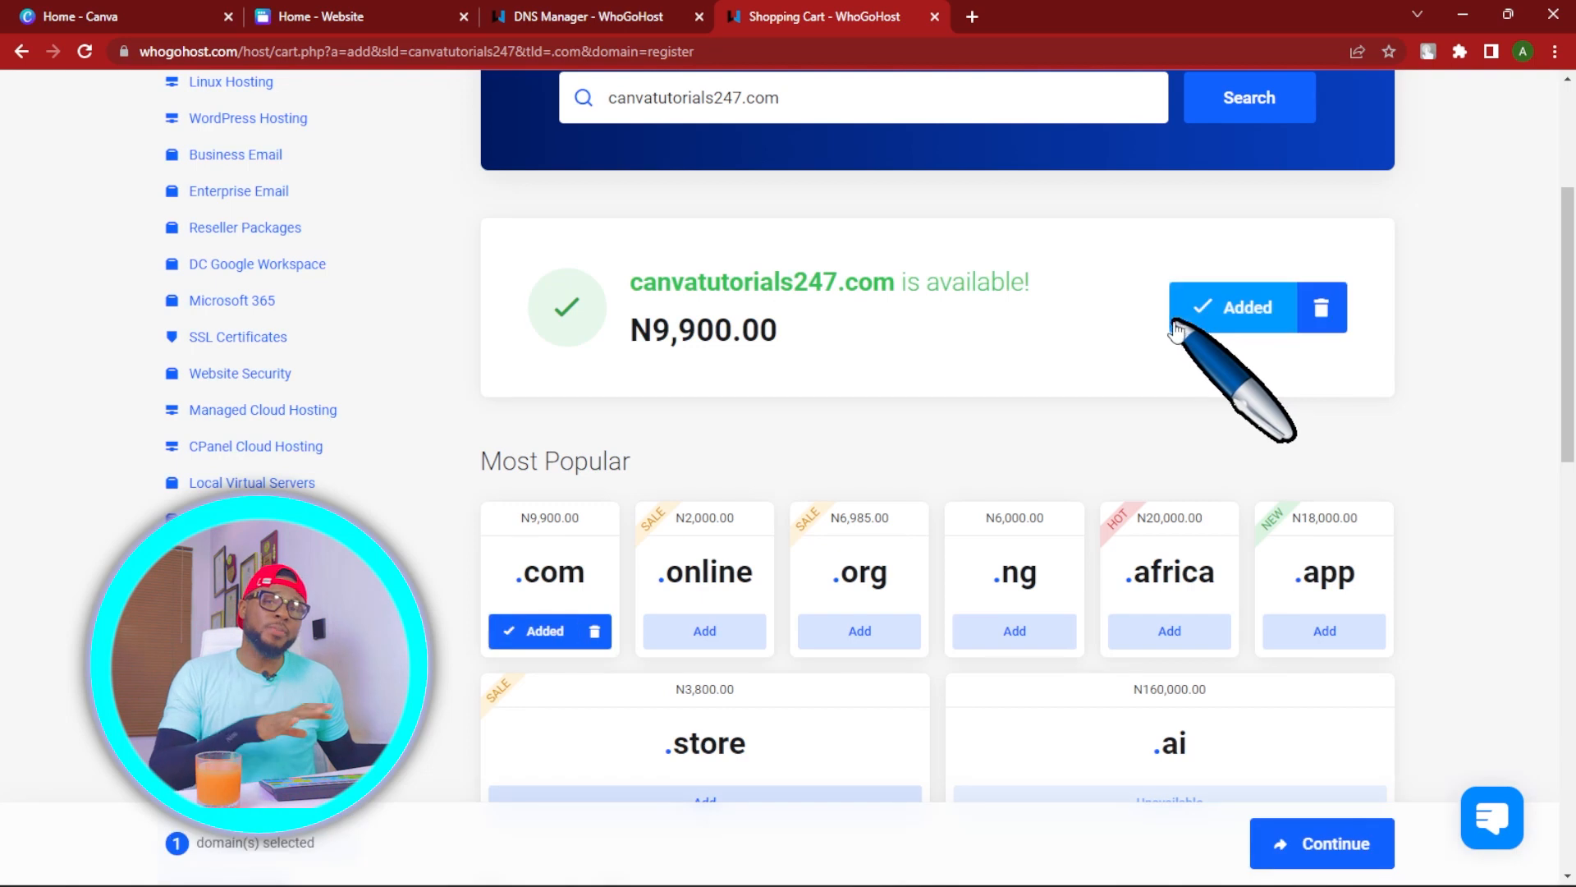
scroll(1176, 328, up, 2)
click(1280, 842)
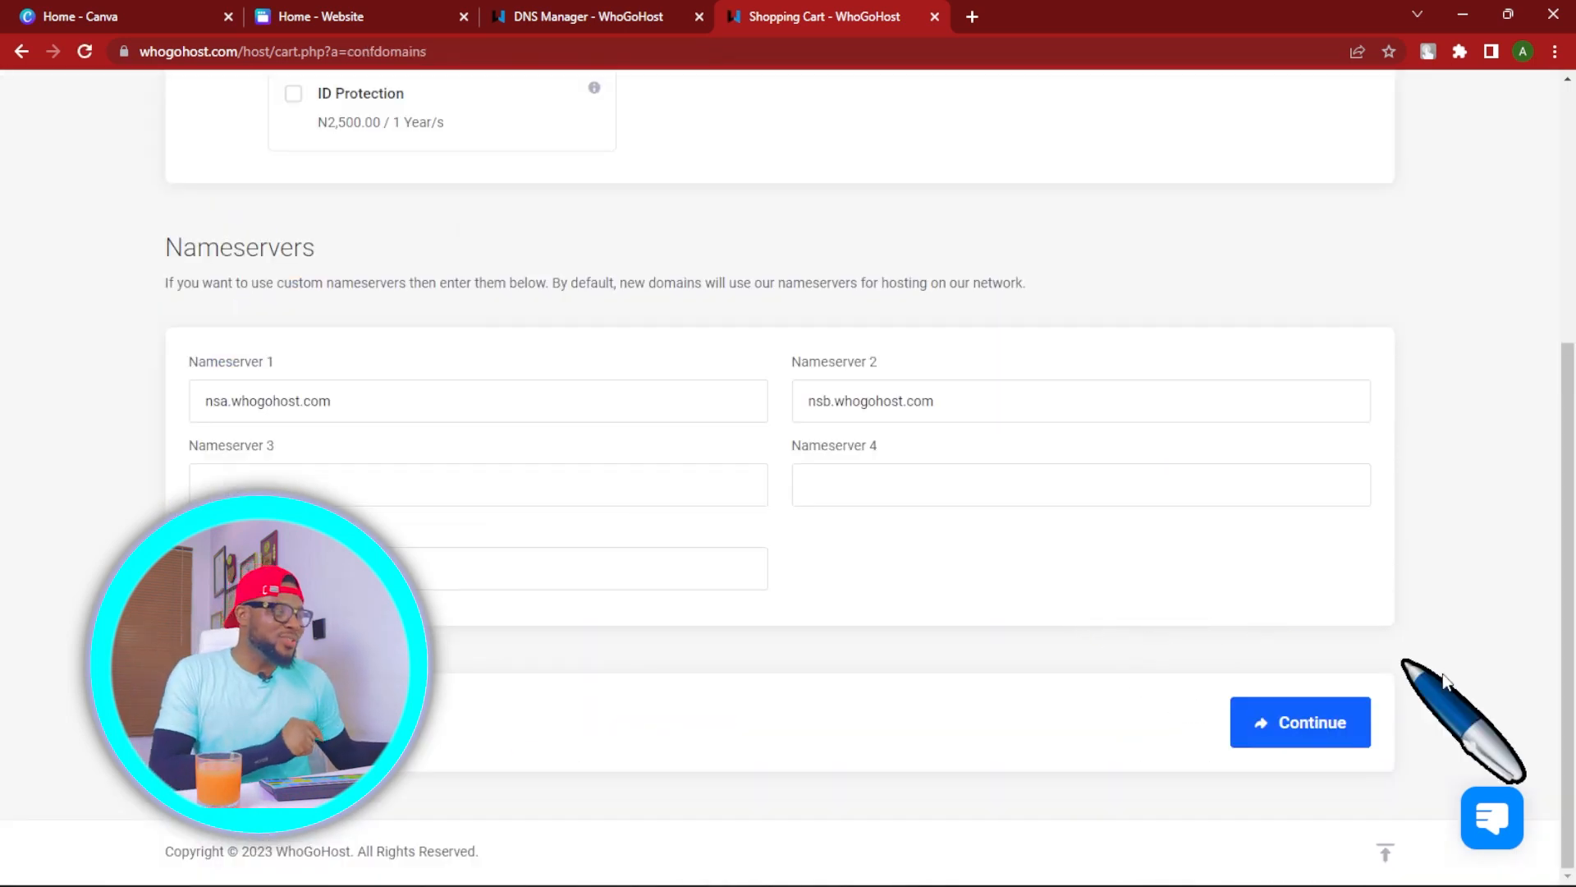
click(1299, 727)
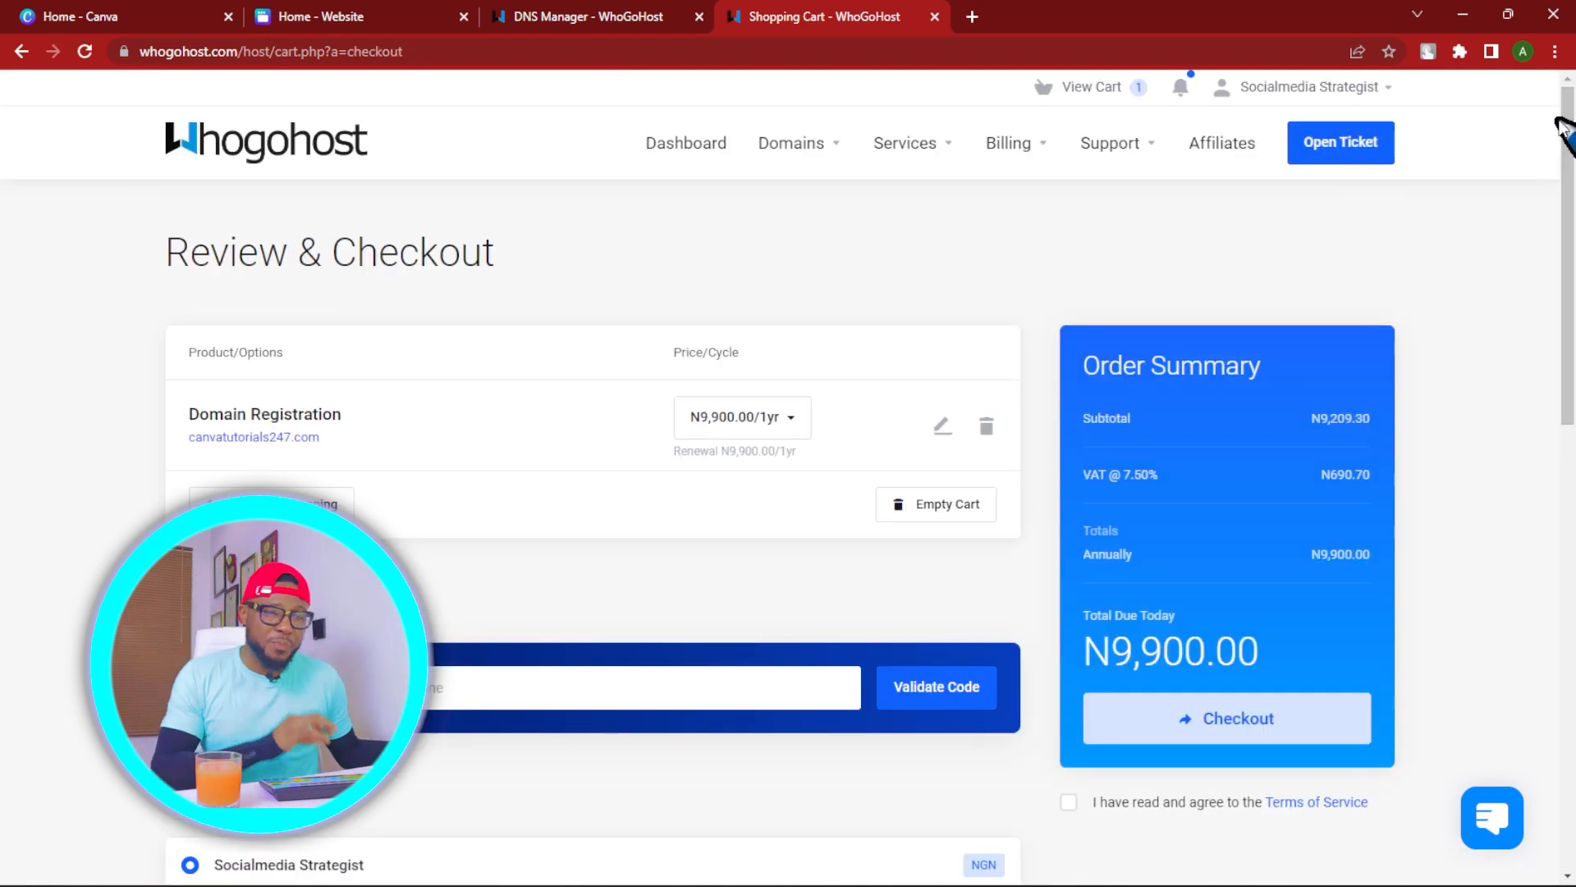
Copy the current IP address from the checkout page and use it to add the 7figurebossacademy.com zone in the DNS manager.
drag(1572, 124, 1548, 686)
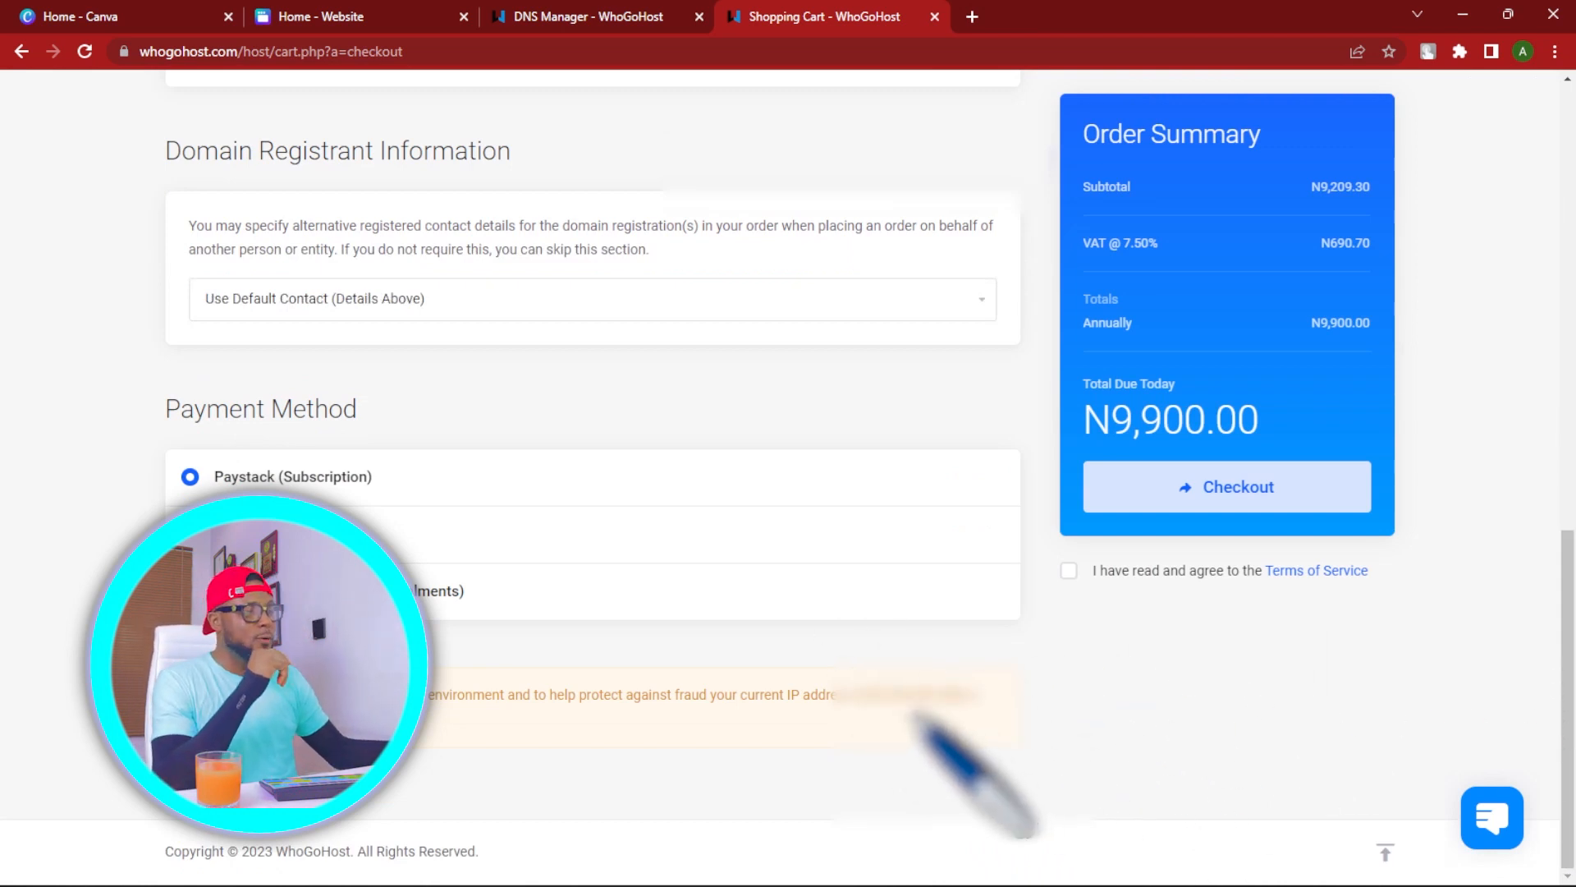
drag(862, 690, 958, 697)
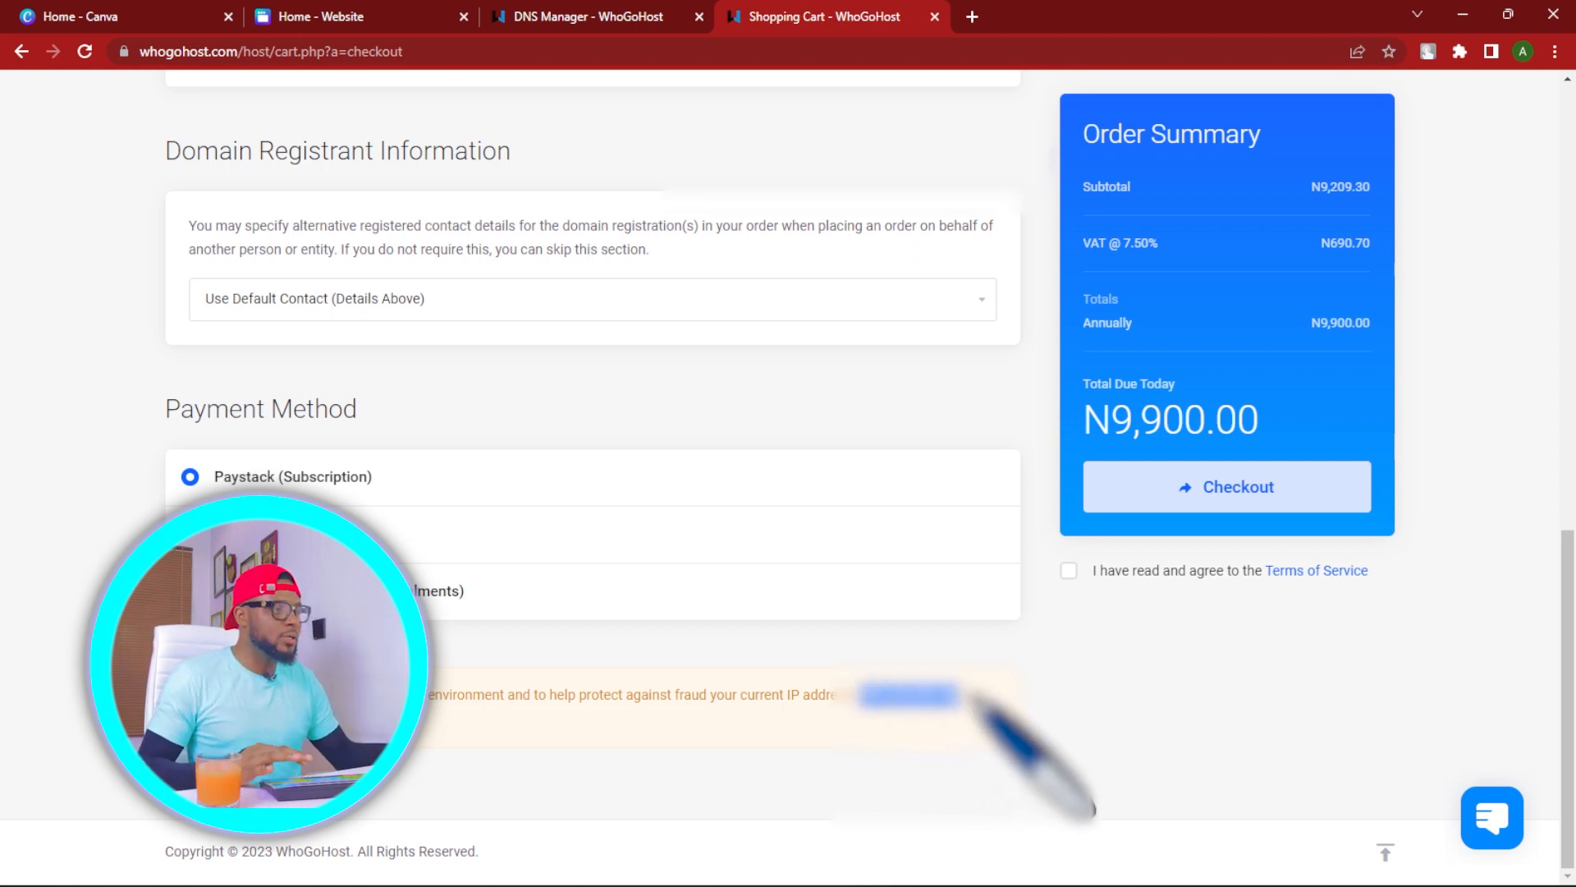
right_click(923, 697)
click(957, 516)
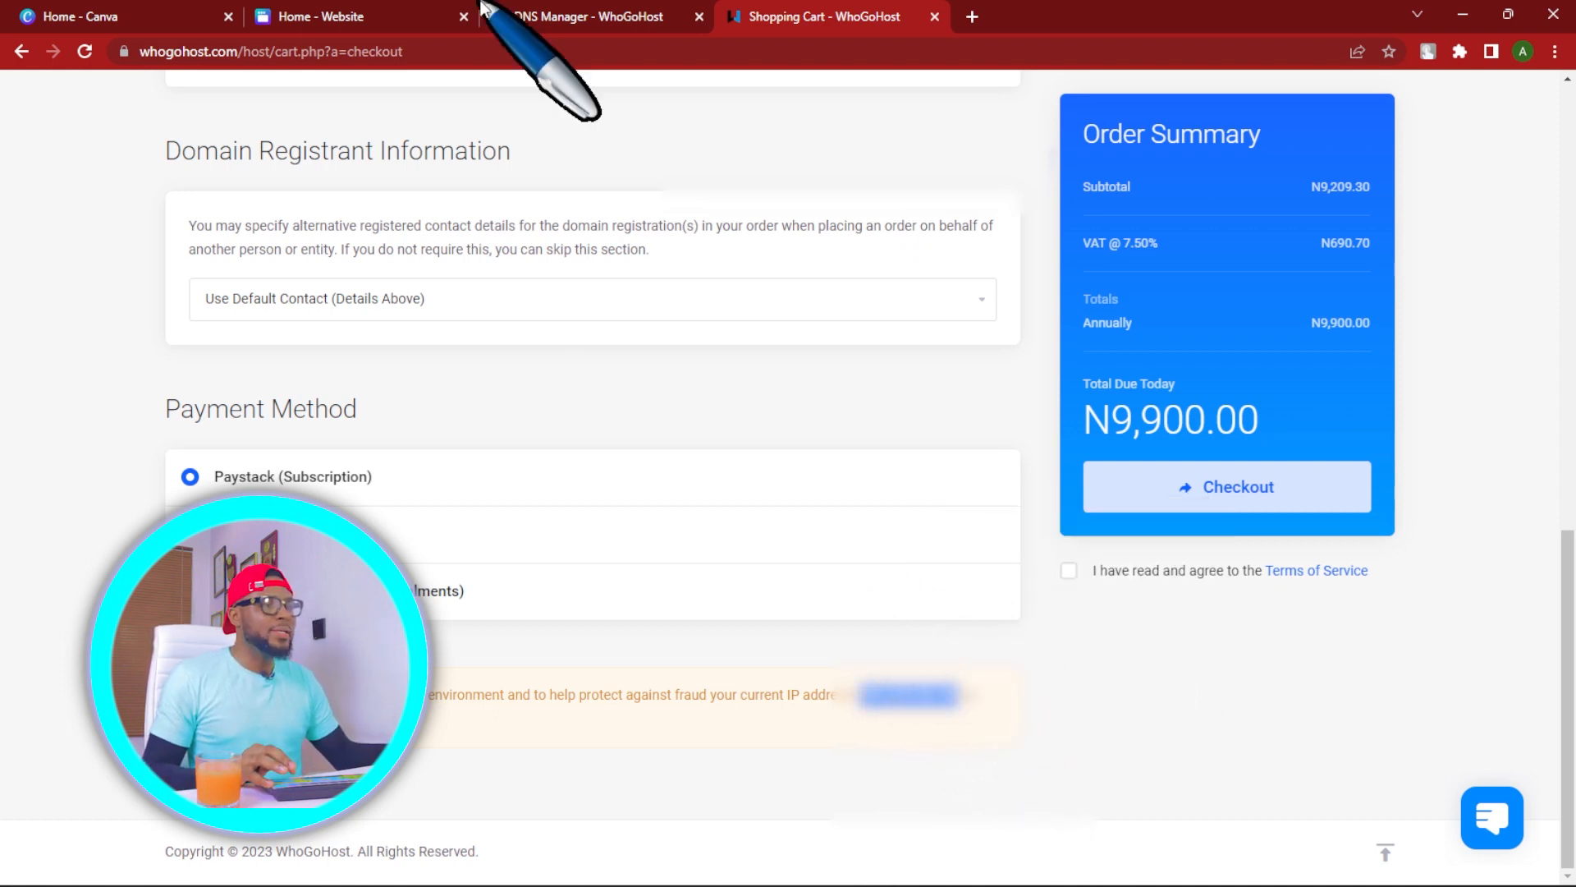
click(567, 17)
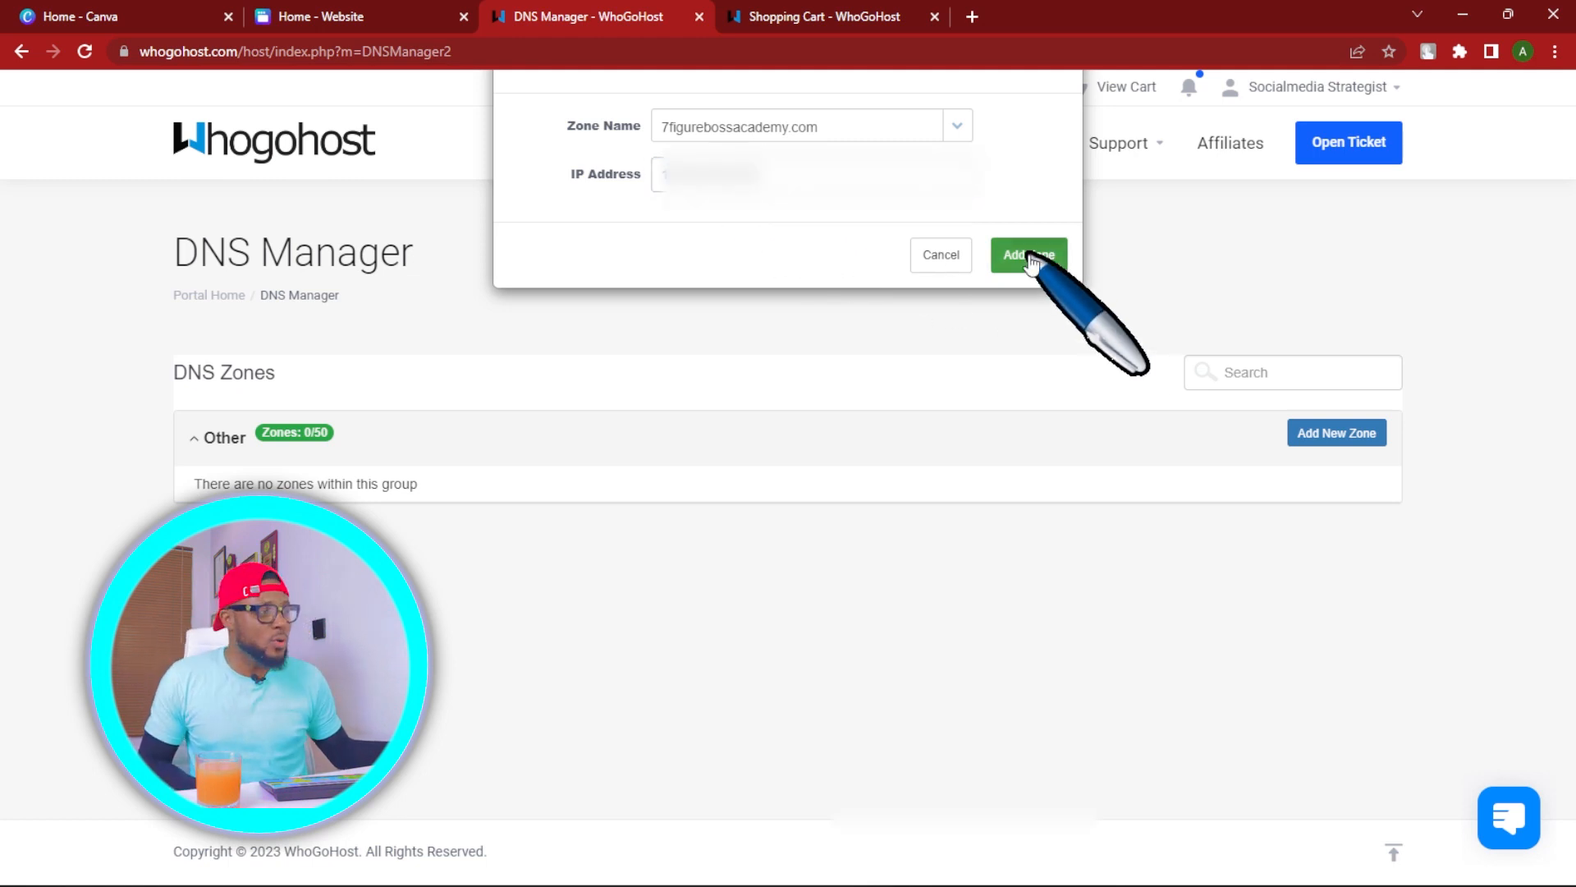
click(1031, 257)
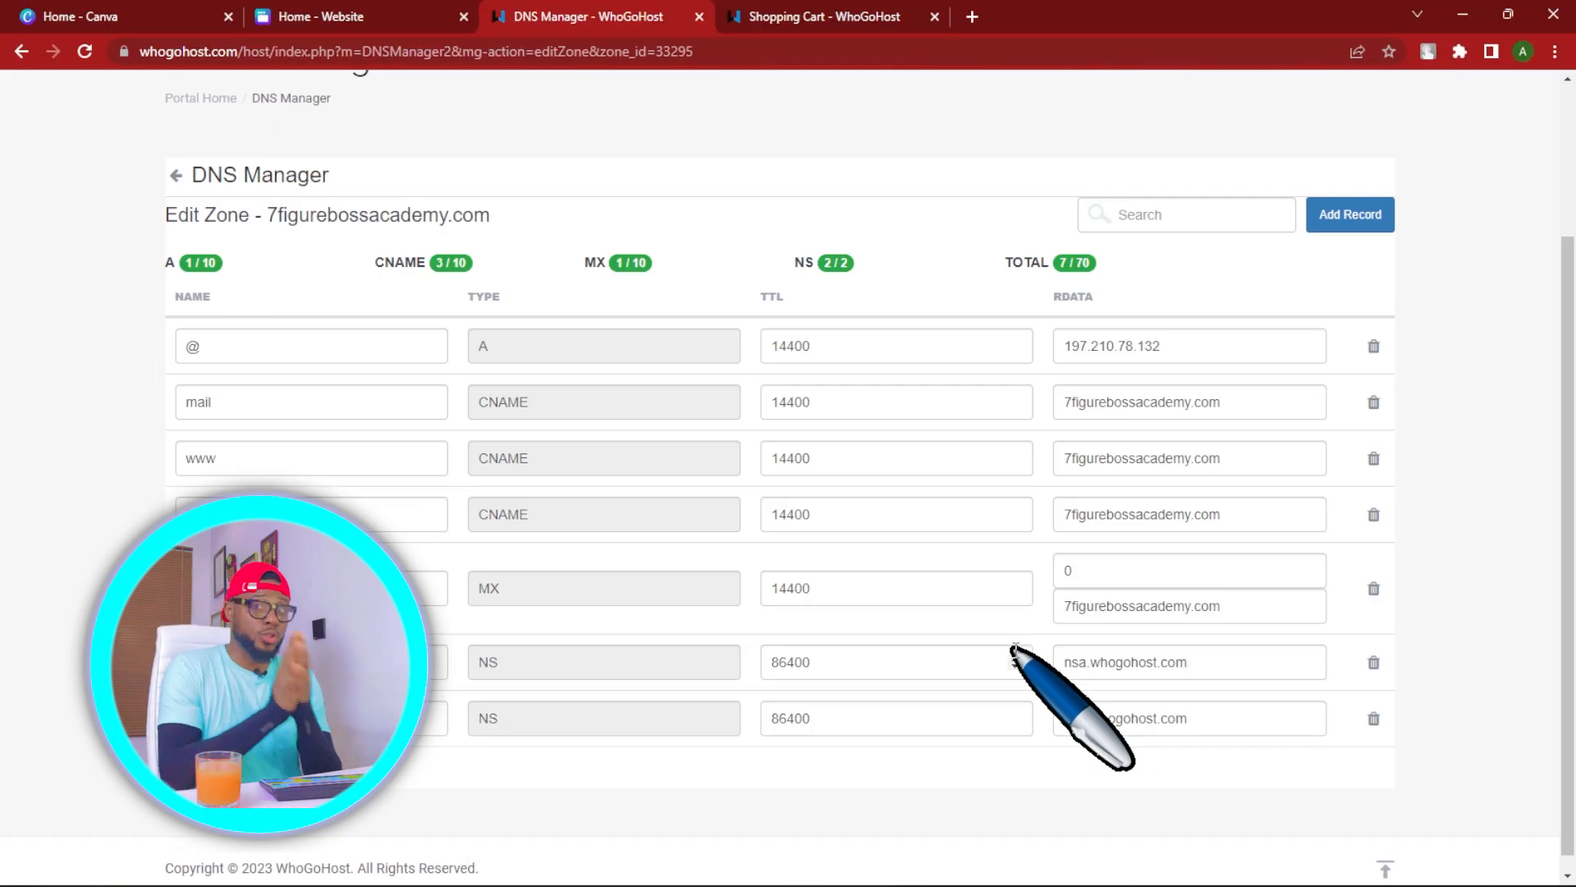
Following Canva's instructions, delete the @ A record and the www CNAME record from the zone, and complete Canva's stage for deleting existing records.
click(398, 16)
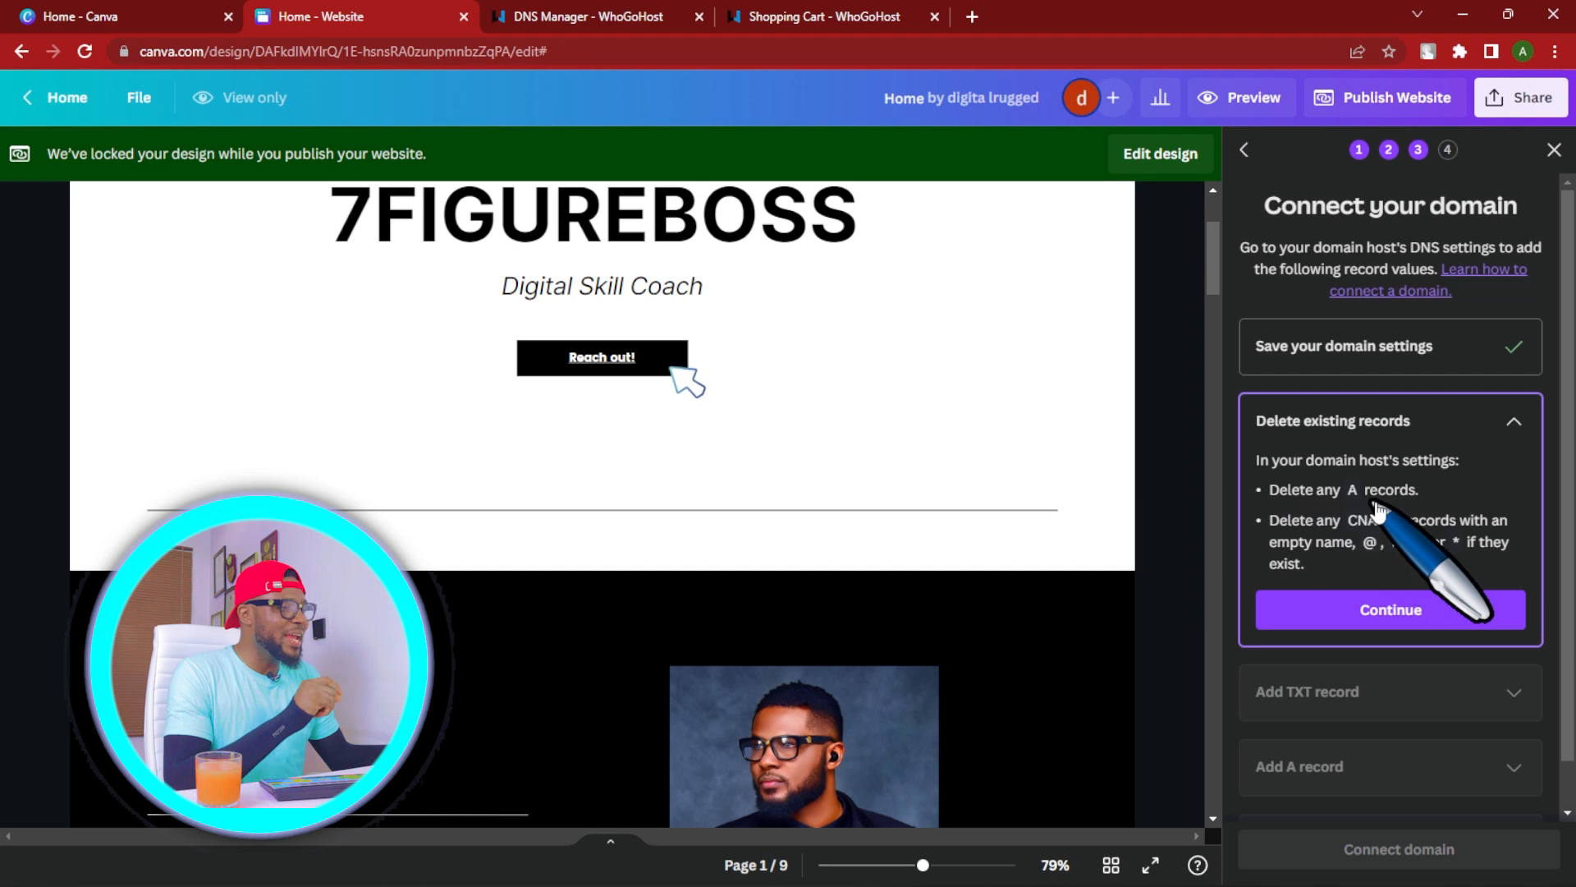
click(578, 16)
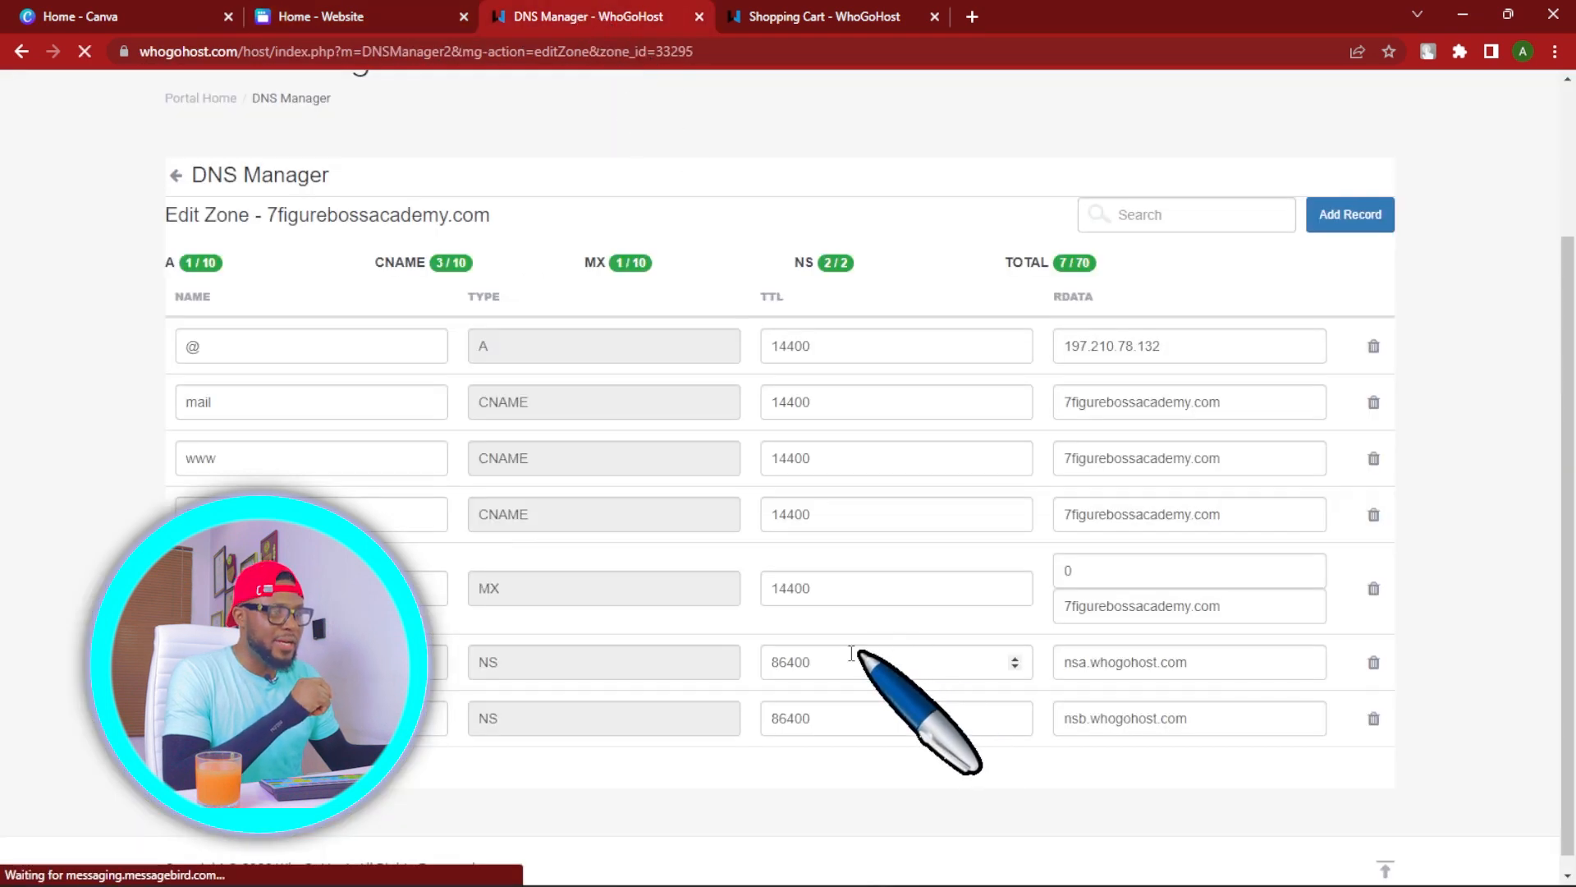
scroll(1262, 474, up, 2)
scroll(1262, 474, up, 1)
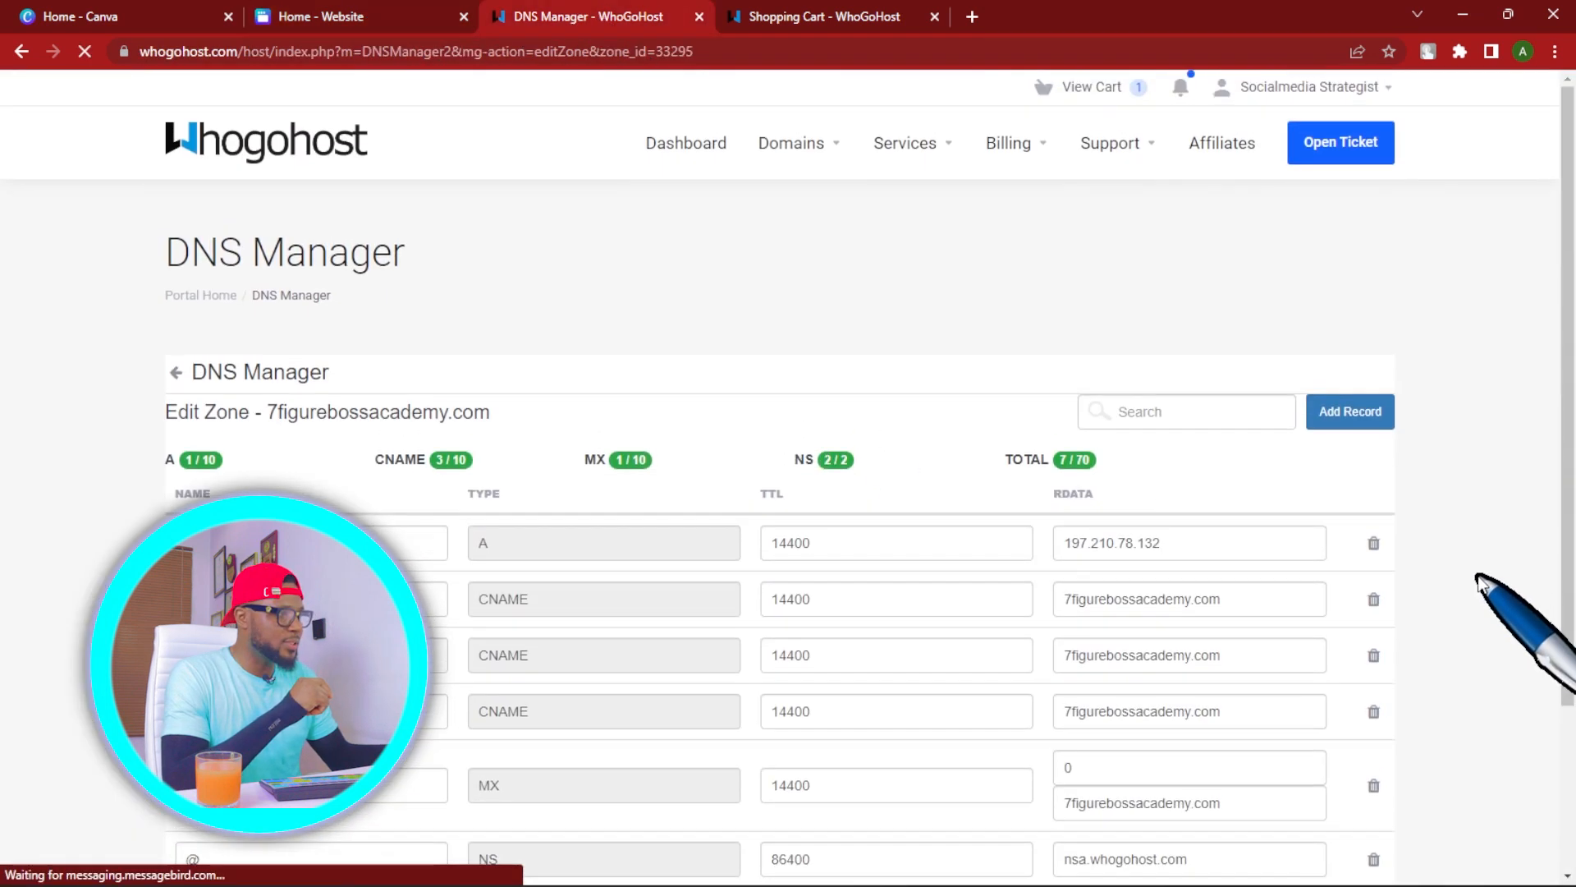
click(1374, 546)
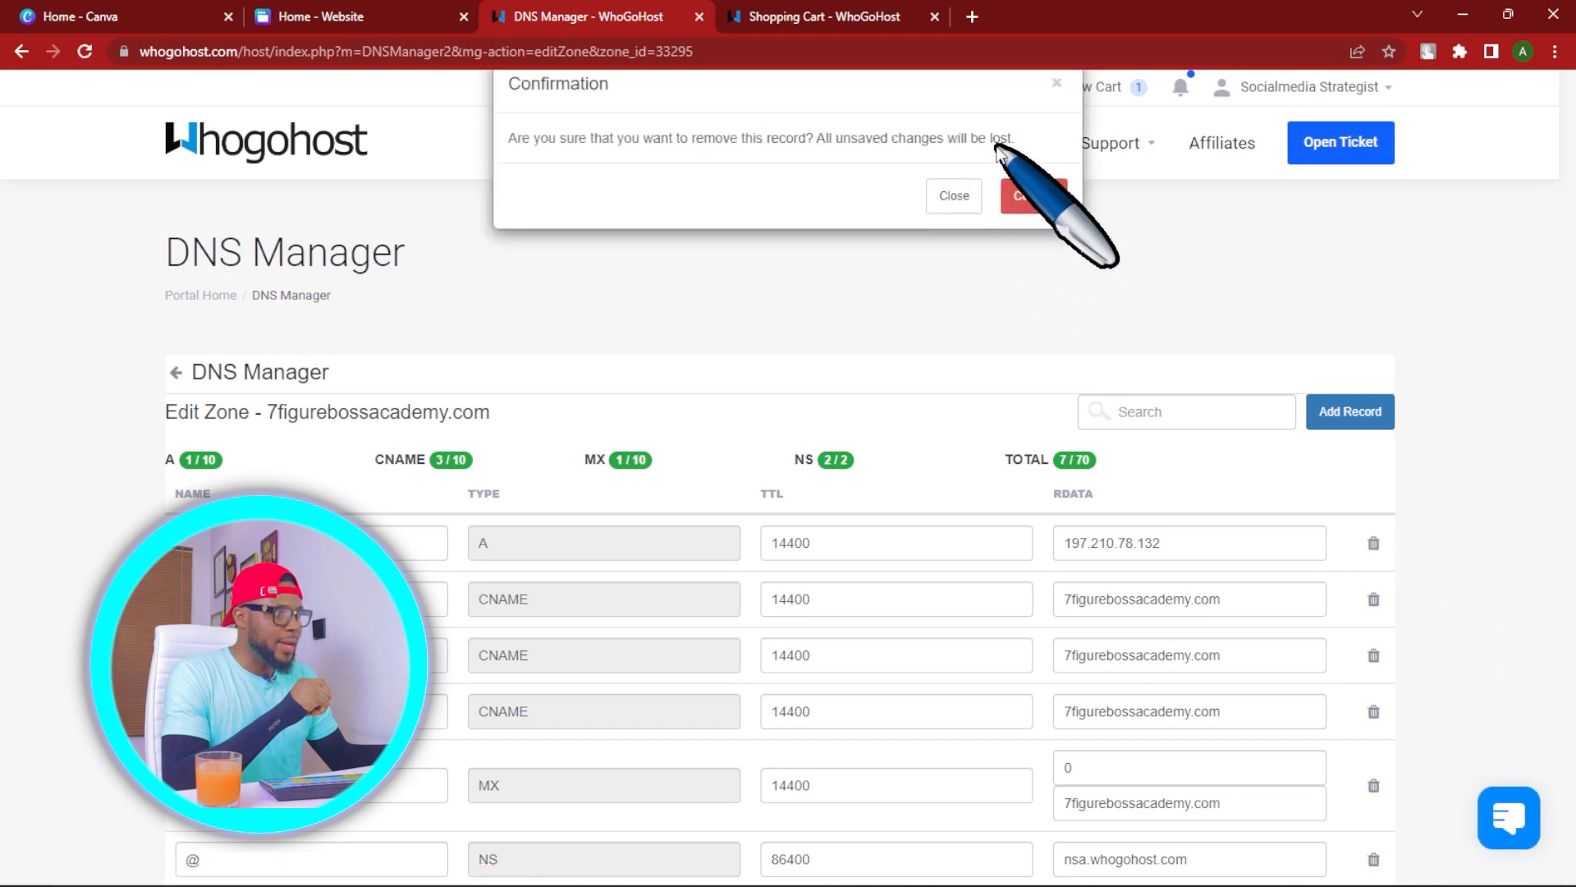
click(1032, 193)
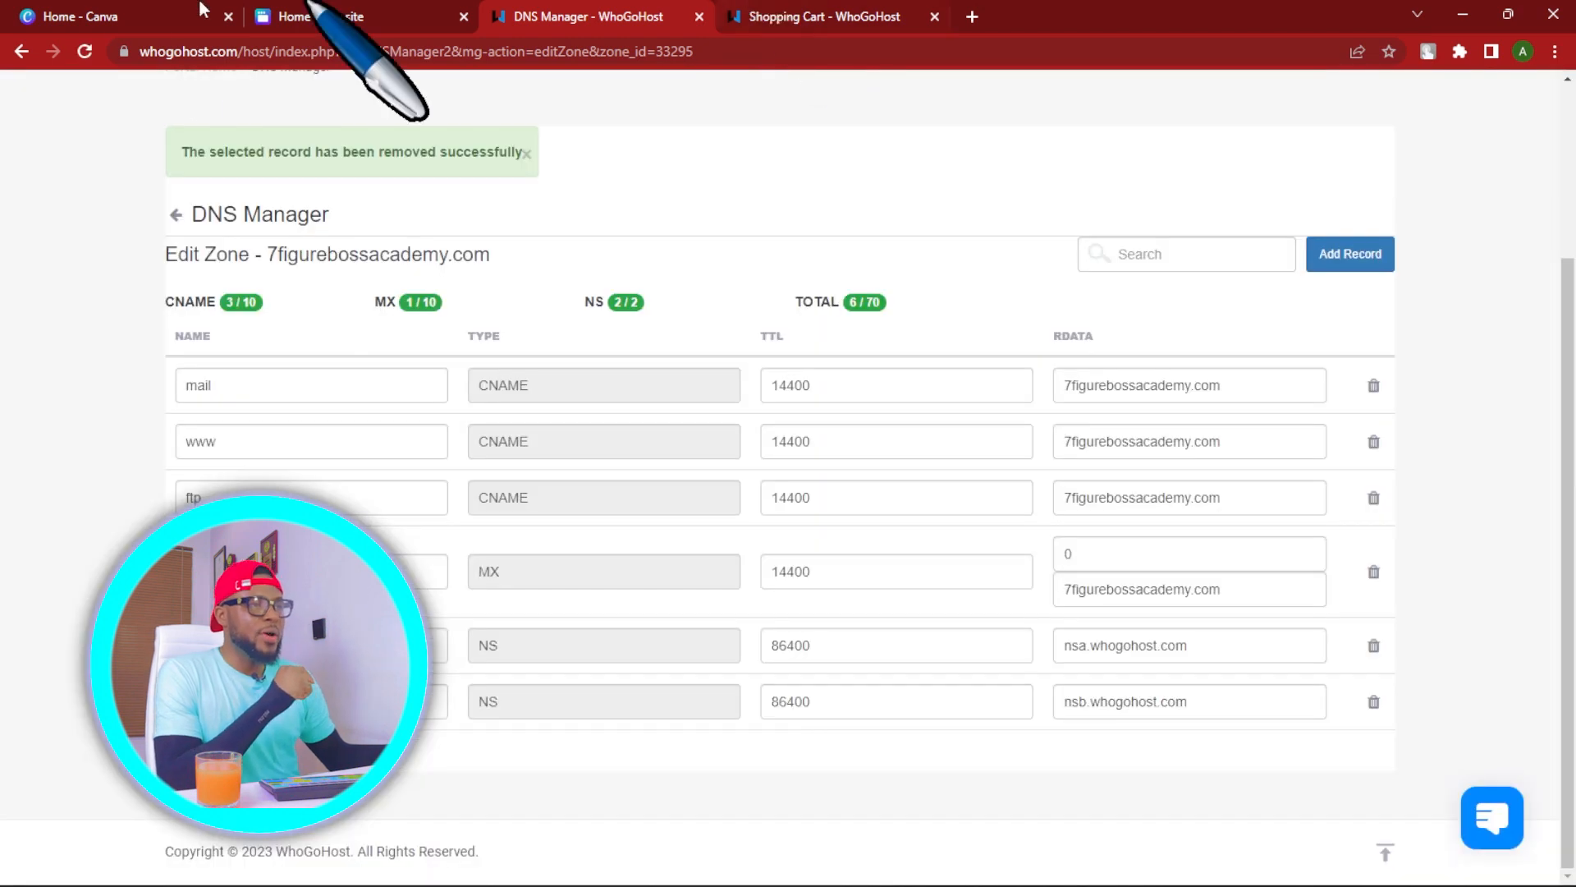
click(289, 8)
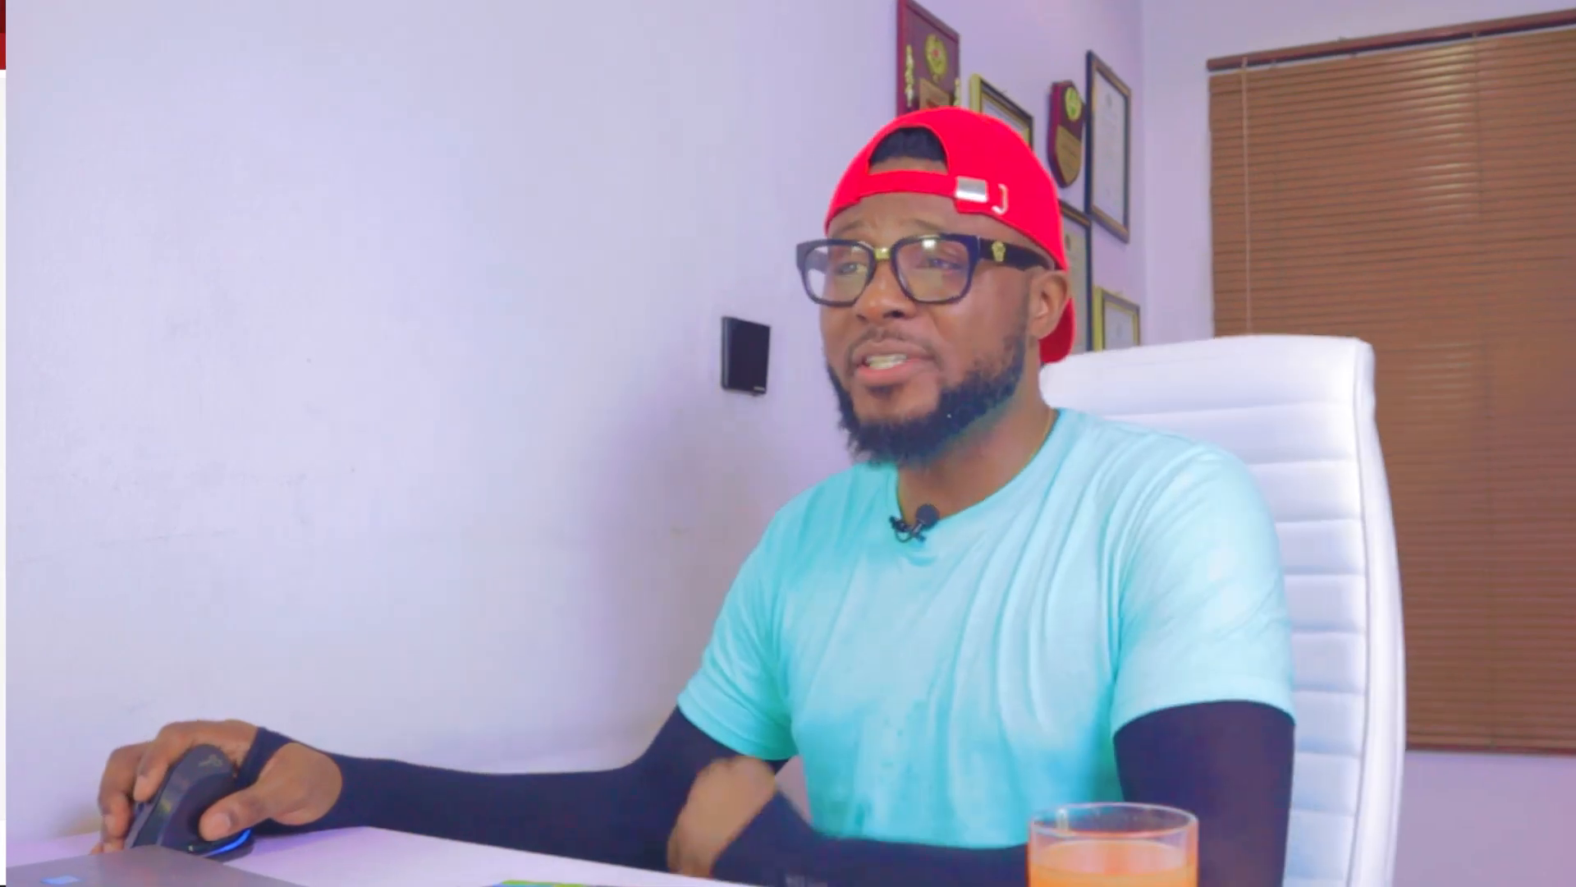
click(1363, 632)
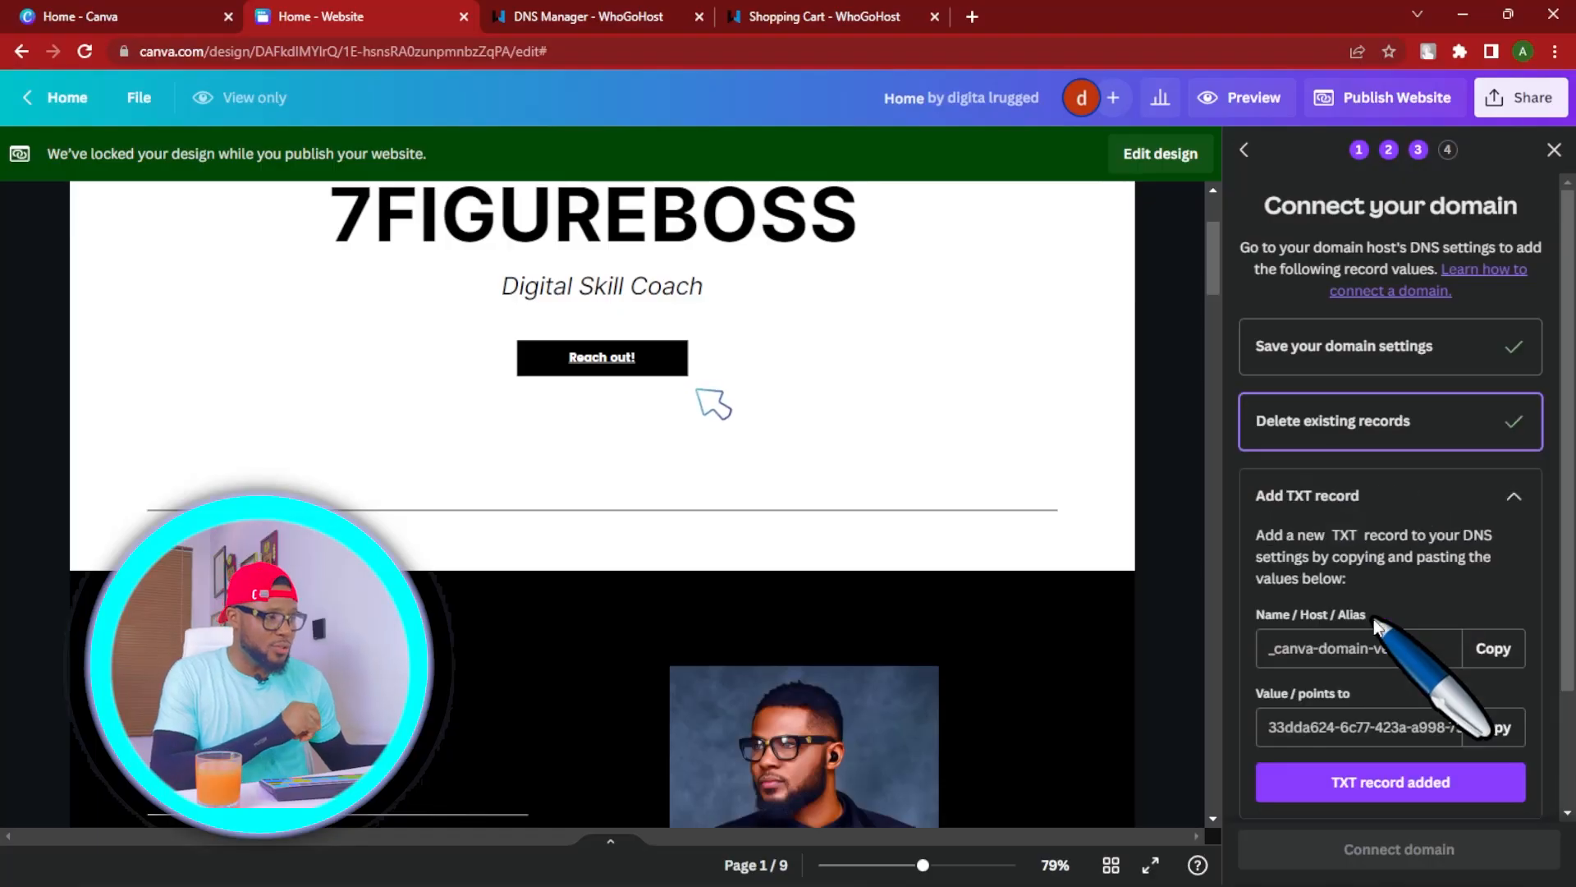
Copy the TXT record's host name from Canva and start a new TXT record named _canva-domain-verify in the WhoGoHost zone.
scroll(1445, 674, down, 1)
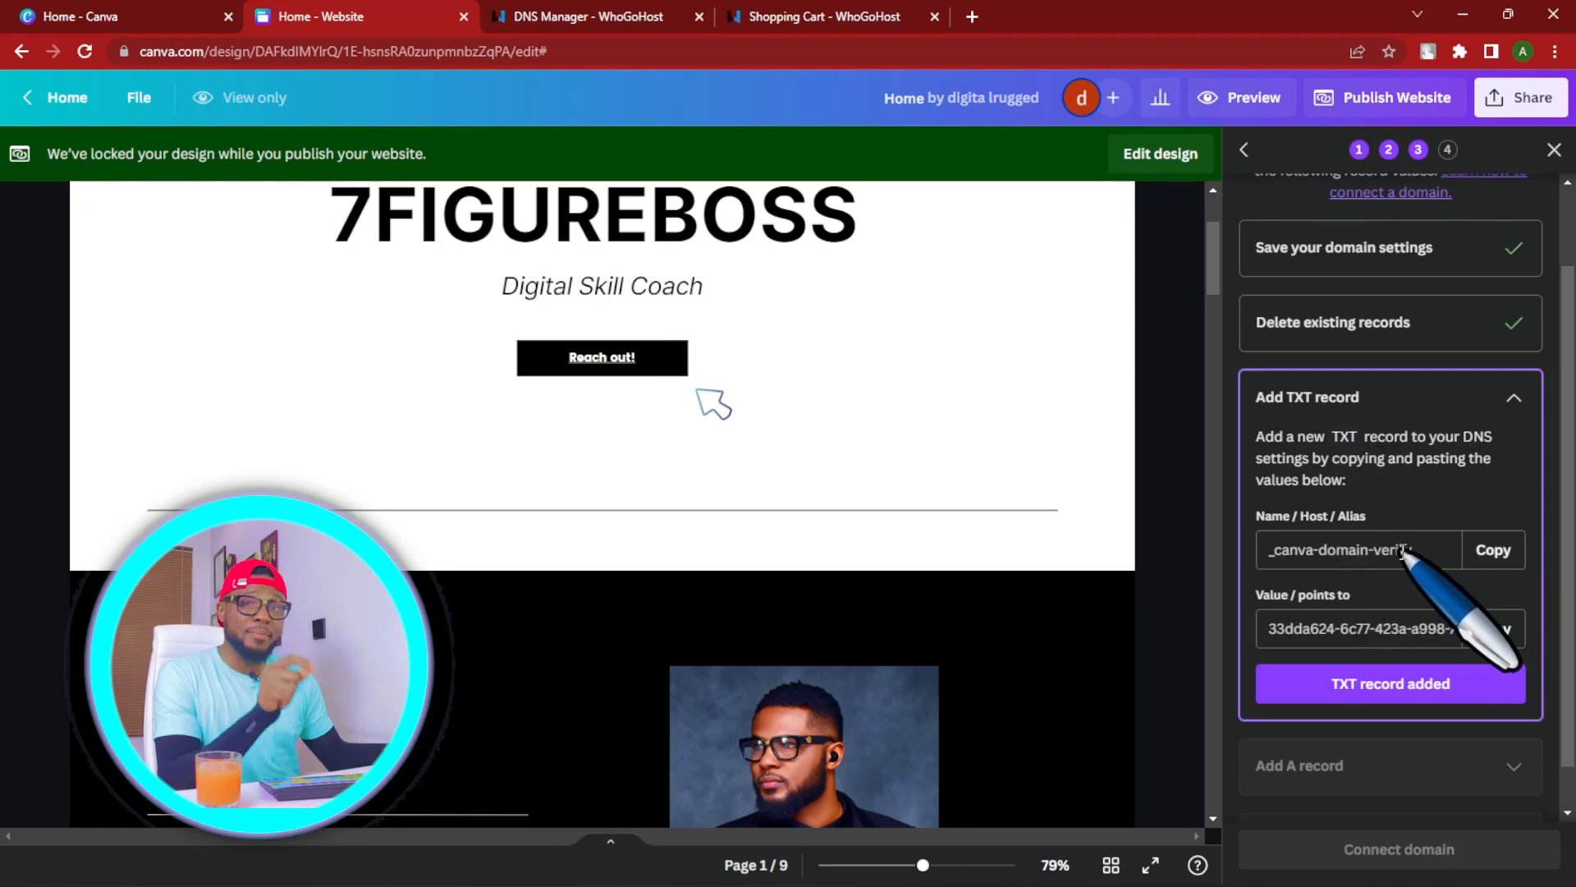
click(1488, 549)
click(618, 14)
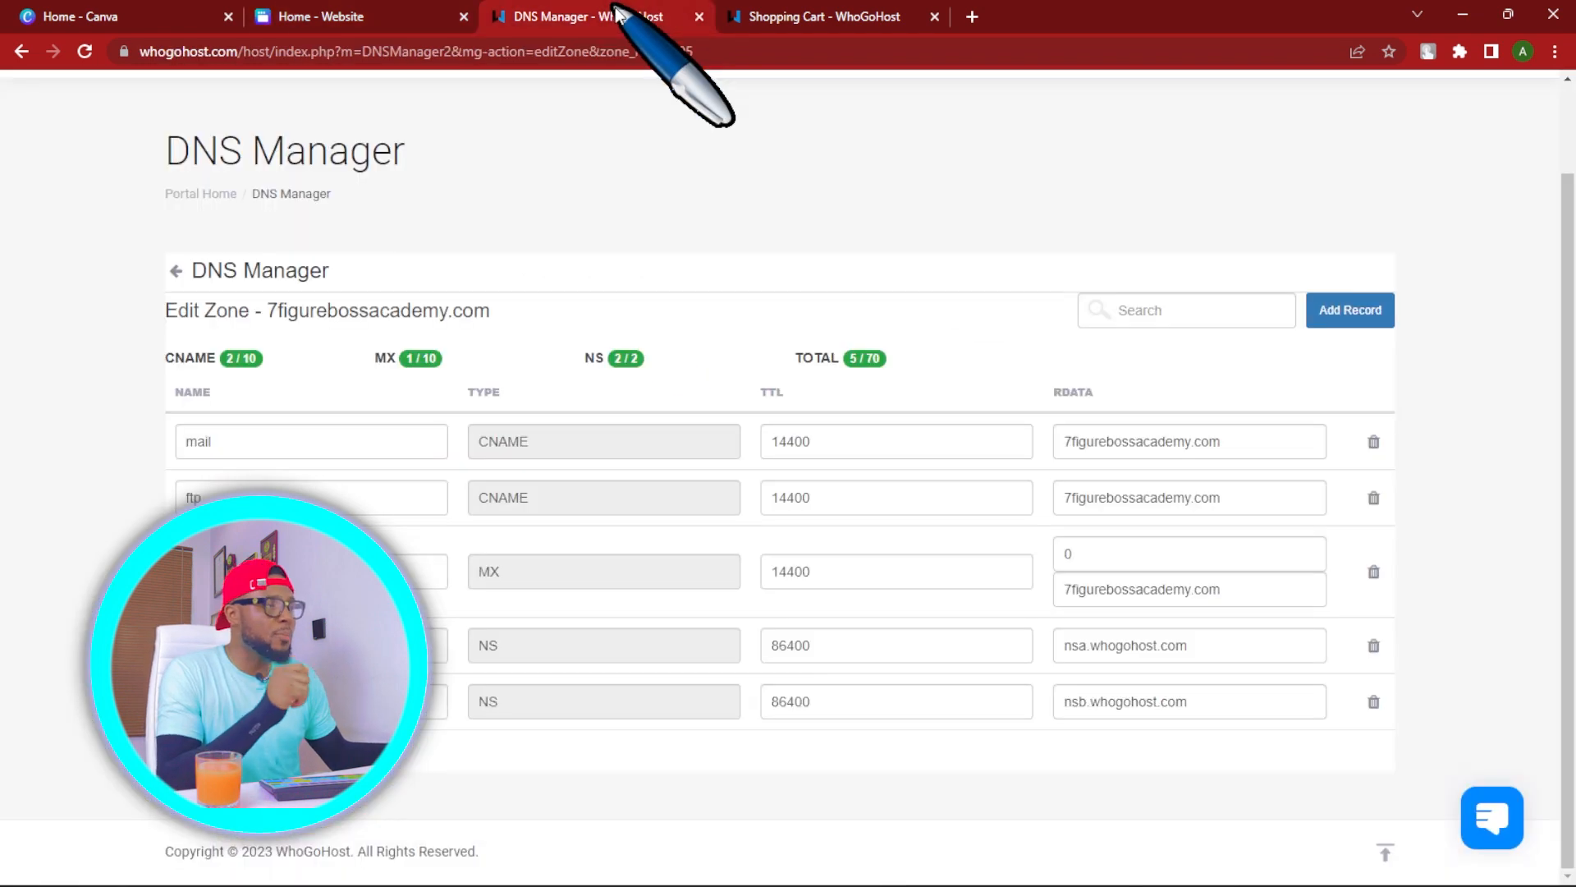
click(1370, 315)
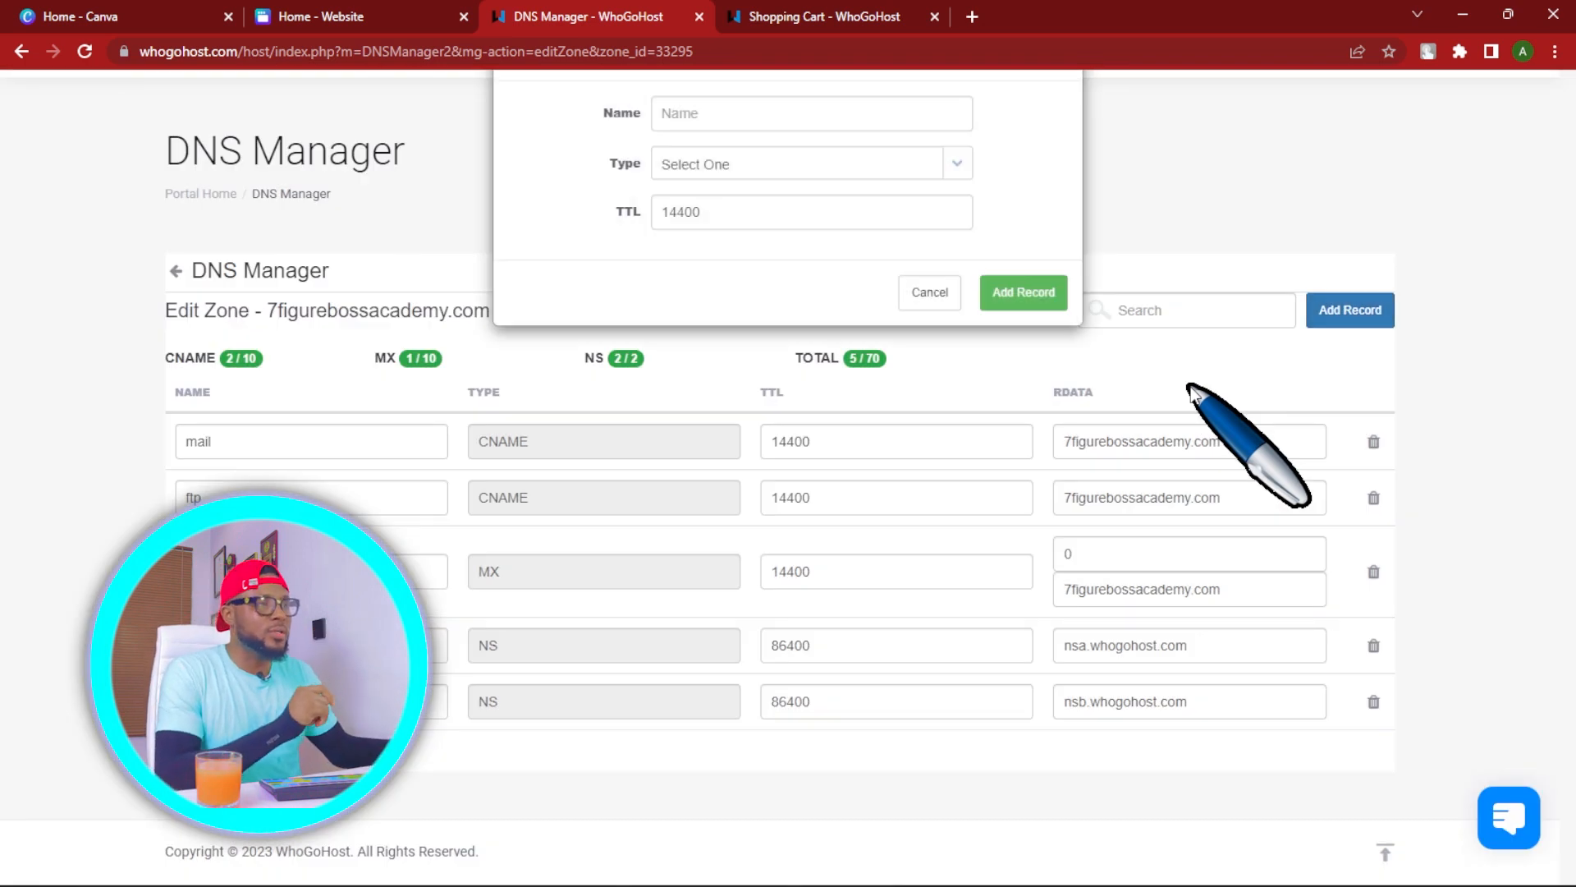
click(686, 110)
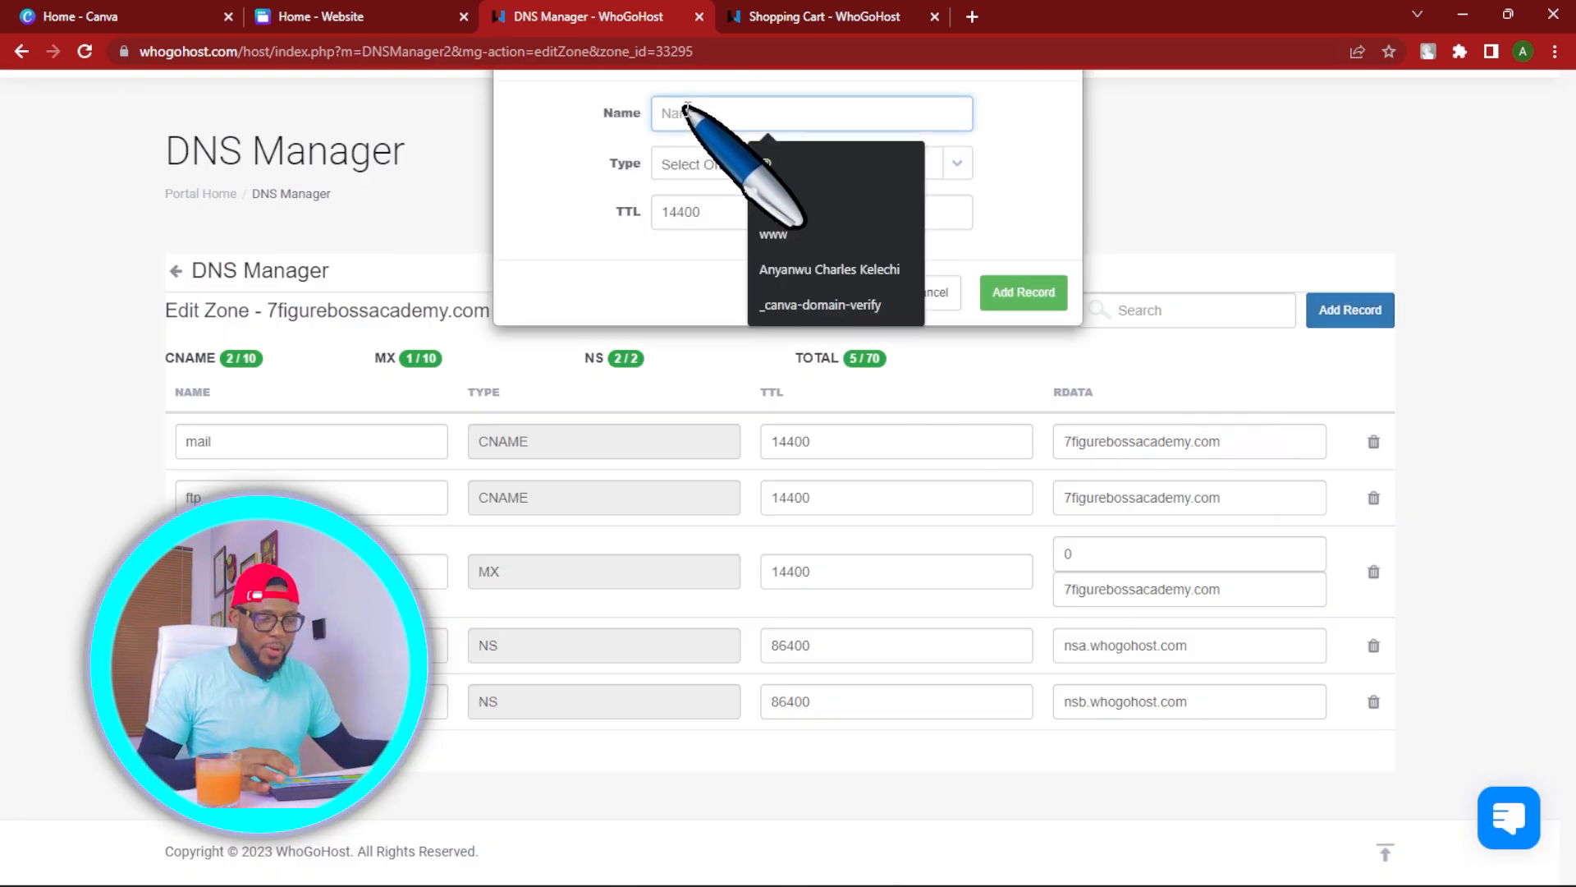
key(ctrl+v)
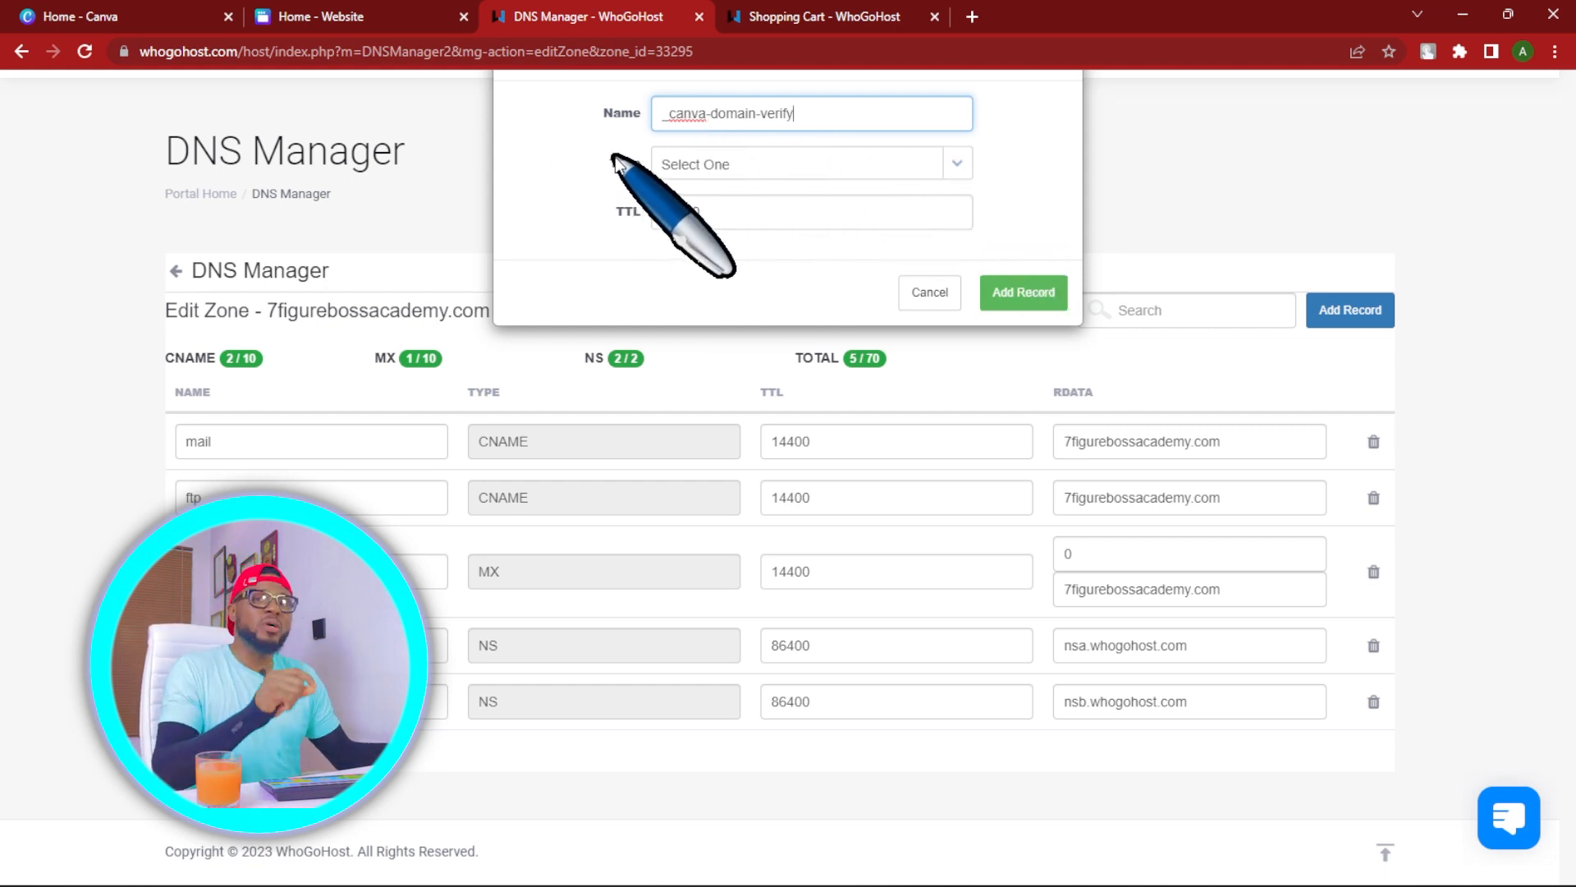
click(956, 163)
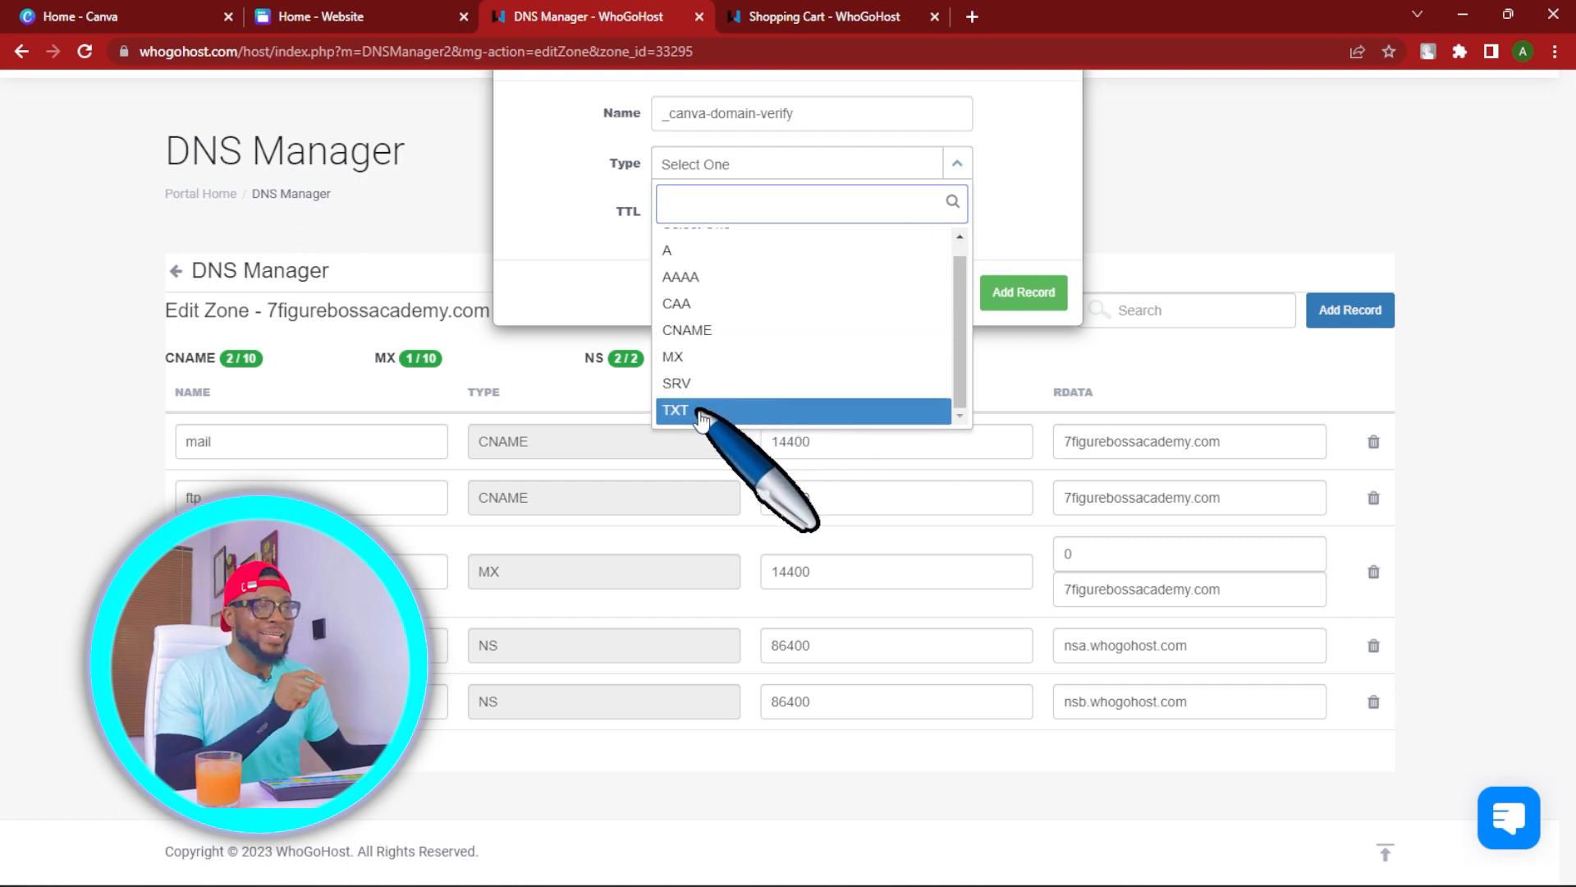
click(700, 411)
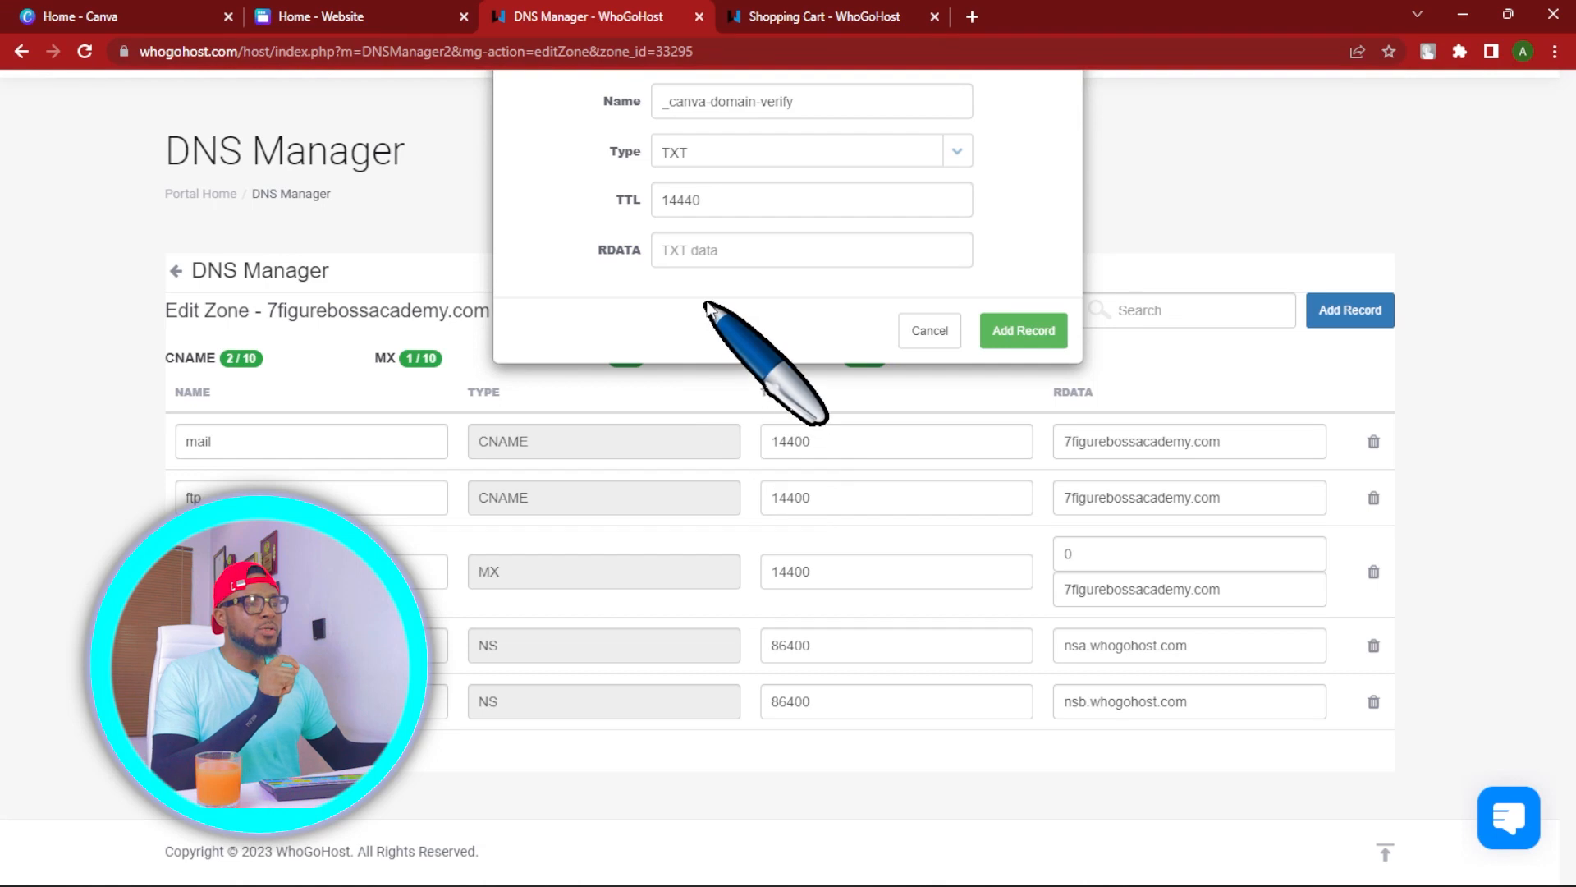
Fill the TXT record's RDATA with the verification value copied from Canva, add the record, and complete Canva's TXT record stage.
click(708, 252)
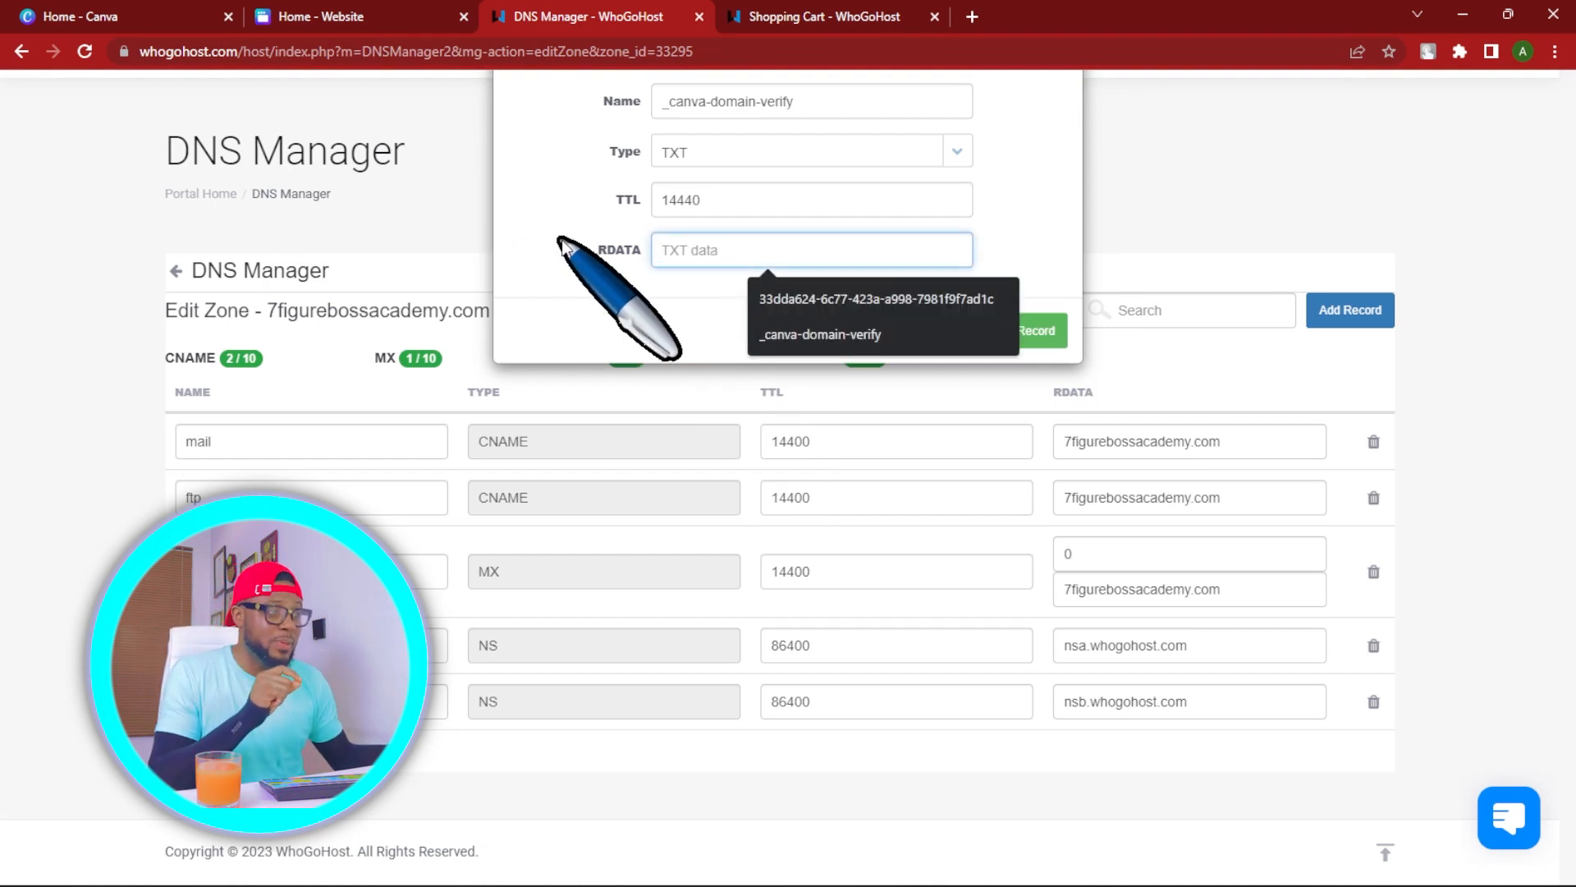
click(345, 17)
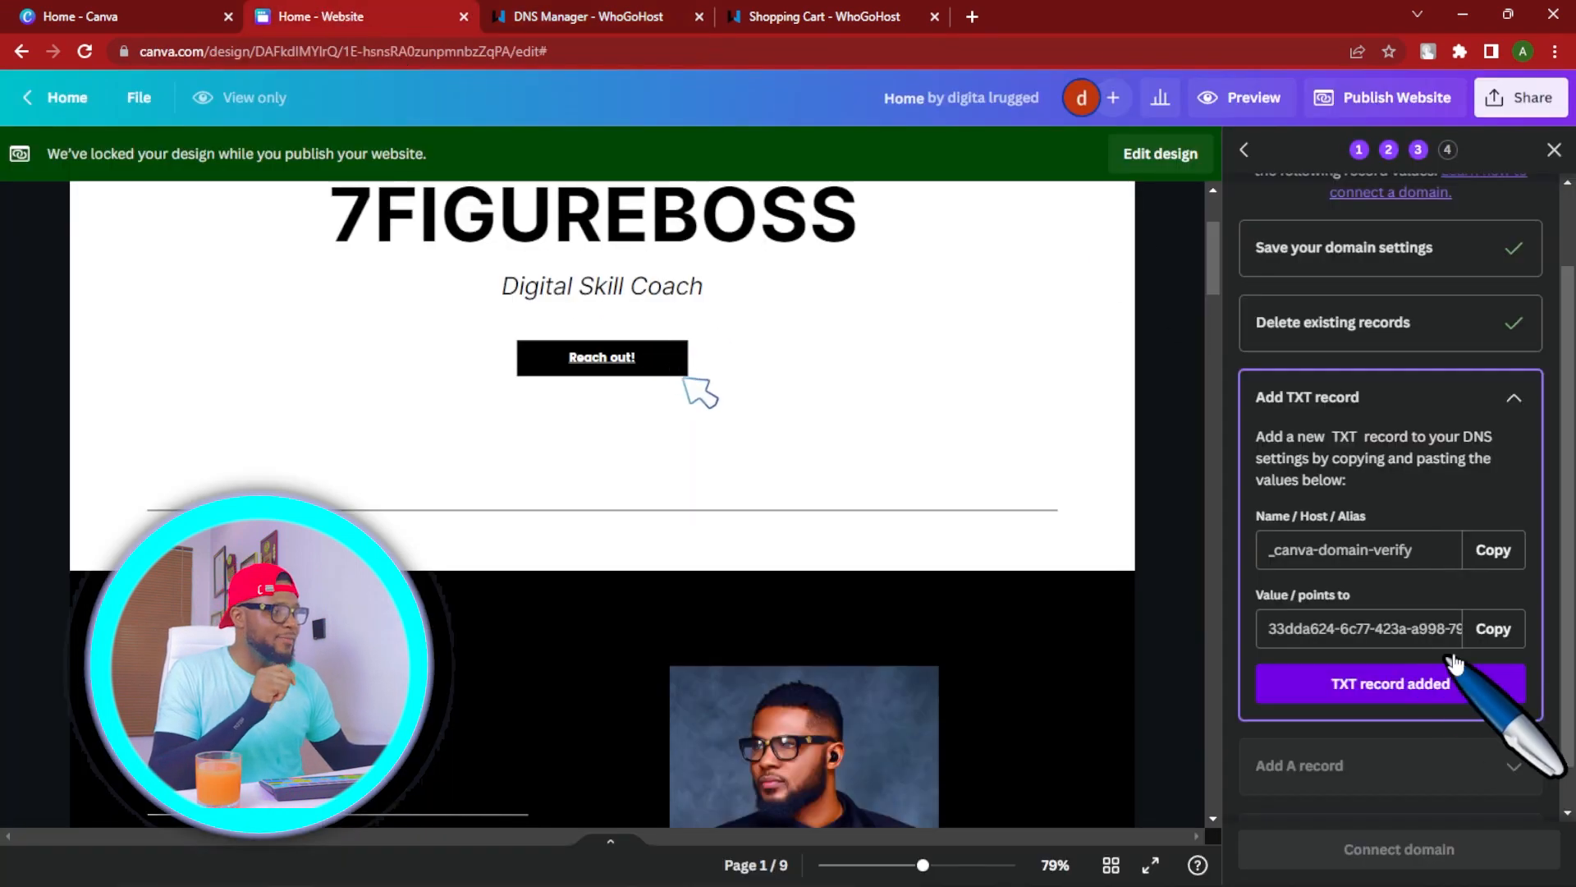
click(1492, 628)
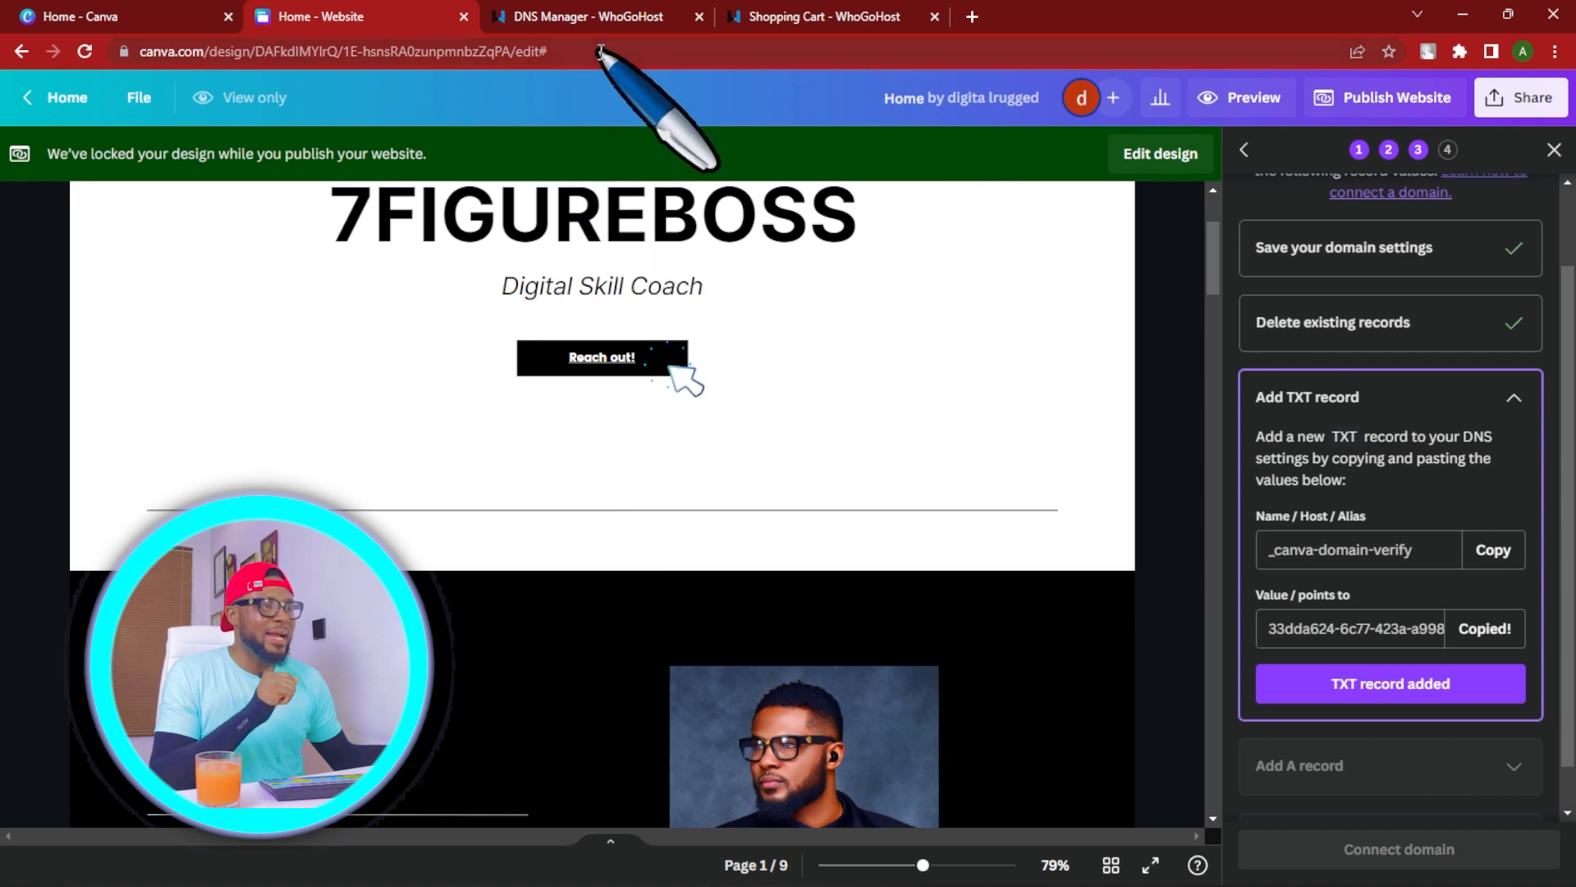
click(604, 16)
click(717, 252)
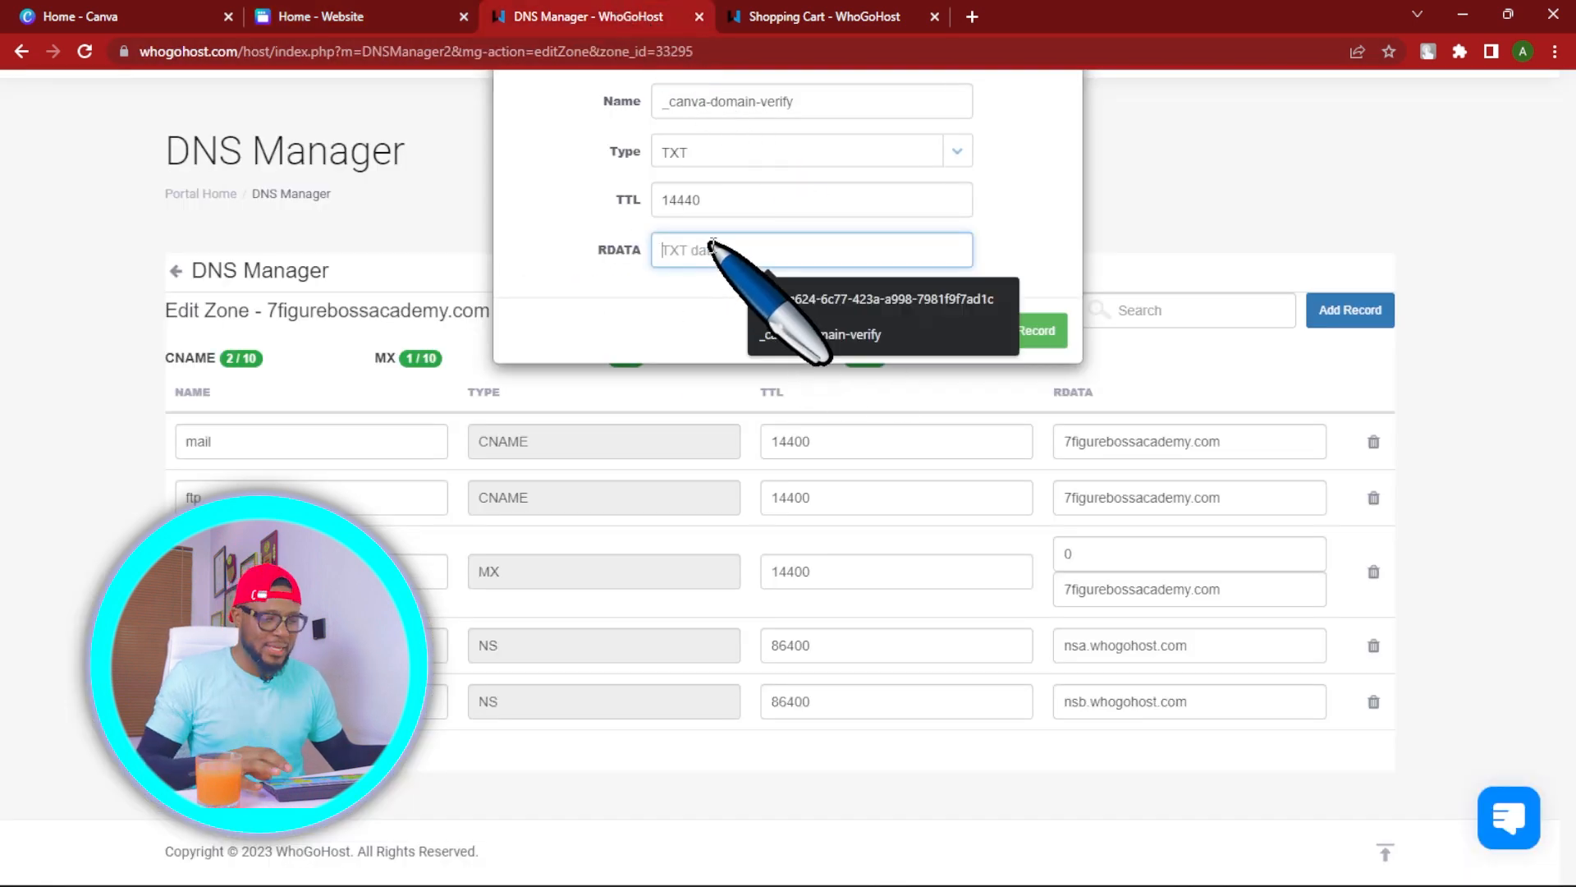
key(ctrl+v)
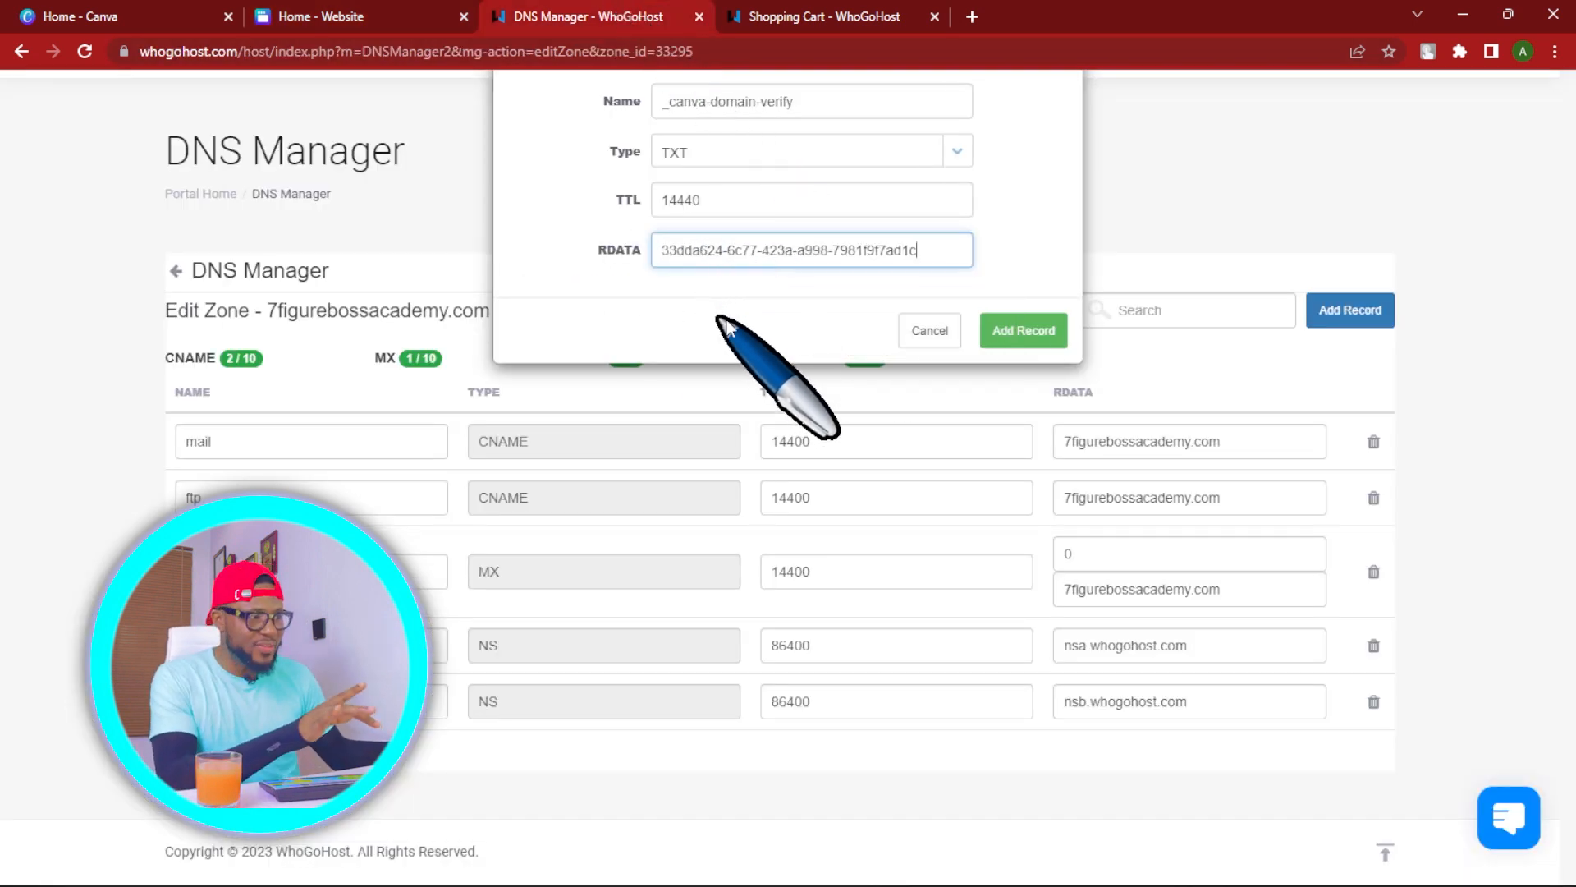
click(1026, 331)
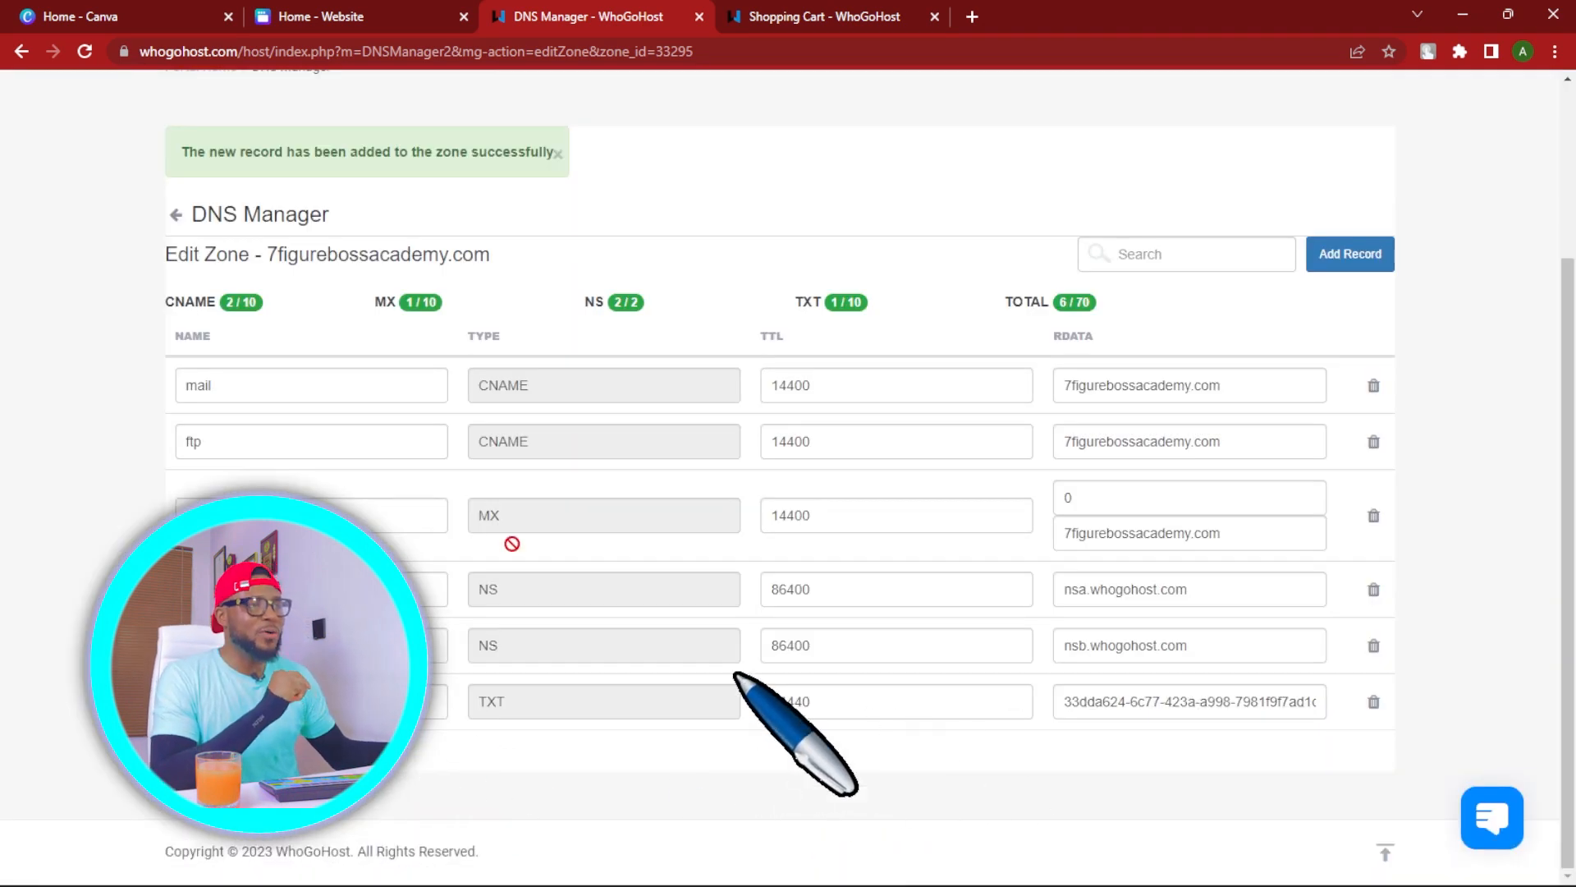
click(362, 16)
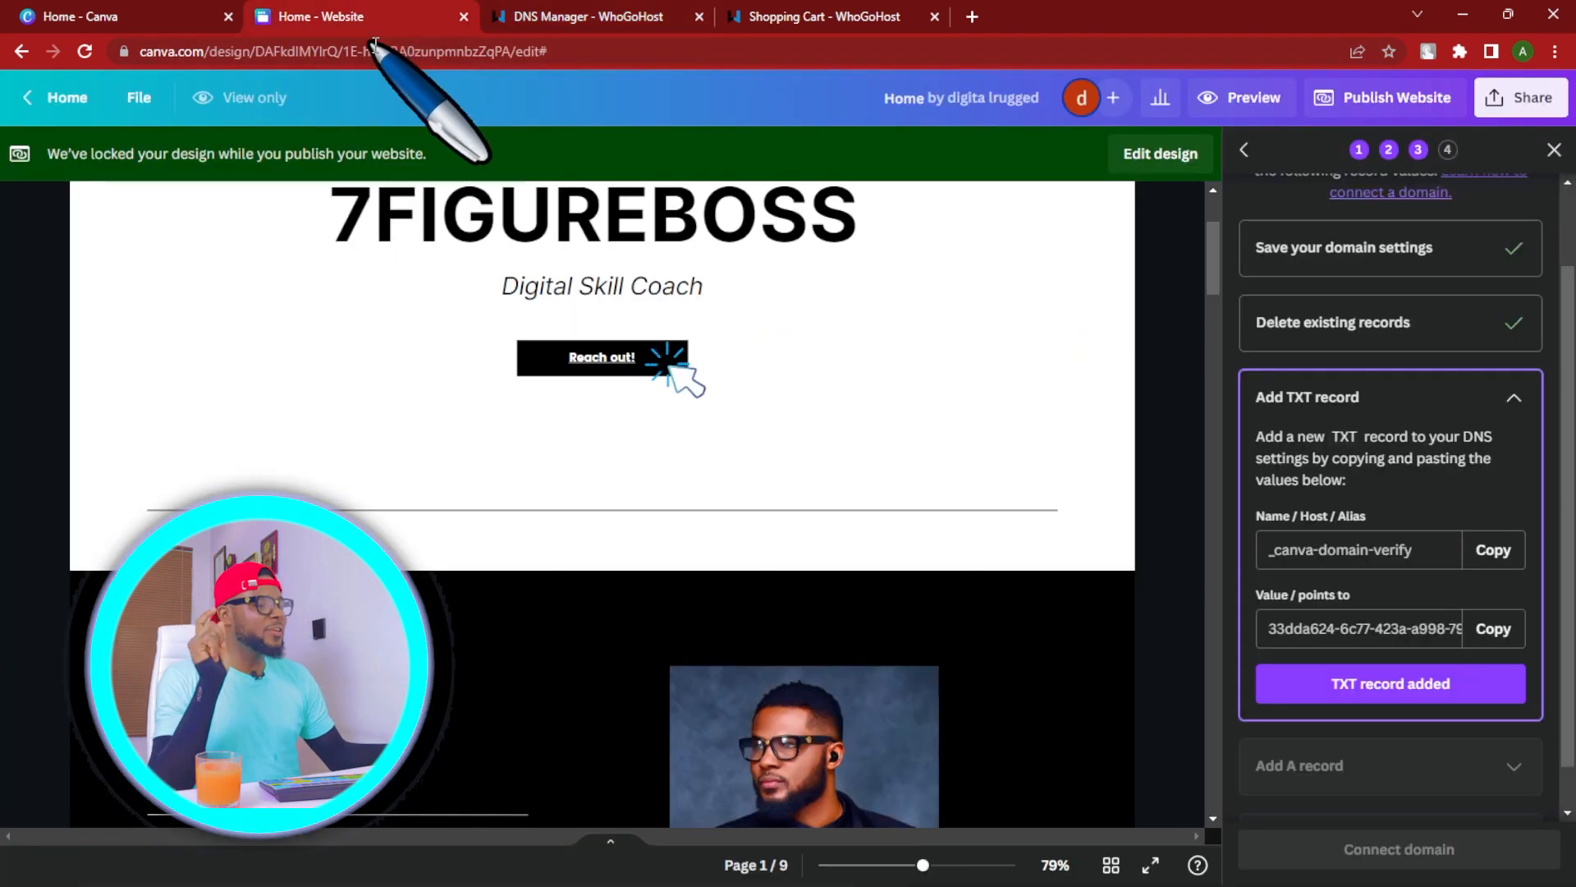
click(1404, 692)
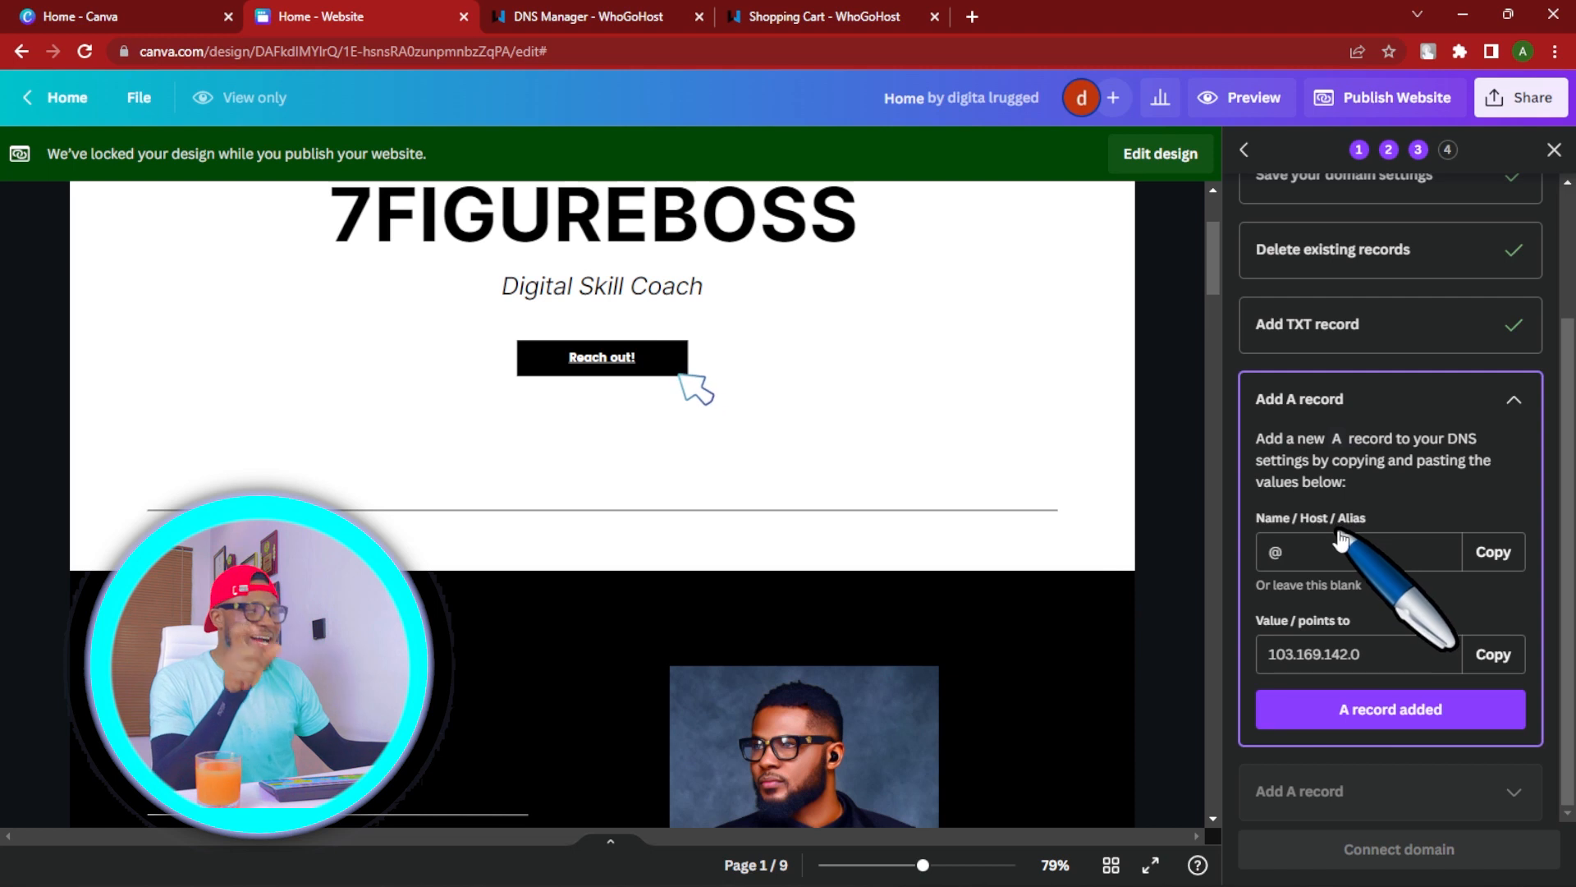
Copy the first A record's host name from Canva and start a new type A record named @ in the WhoGoHost zone.
click(1493, 551)
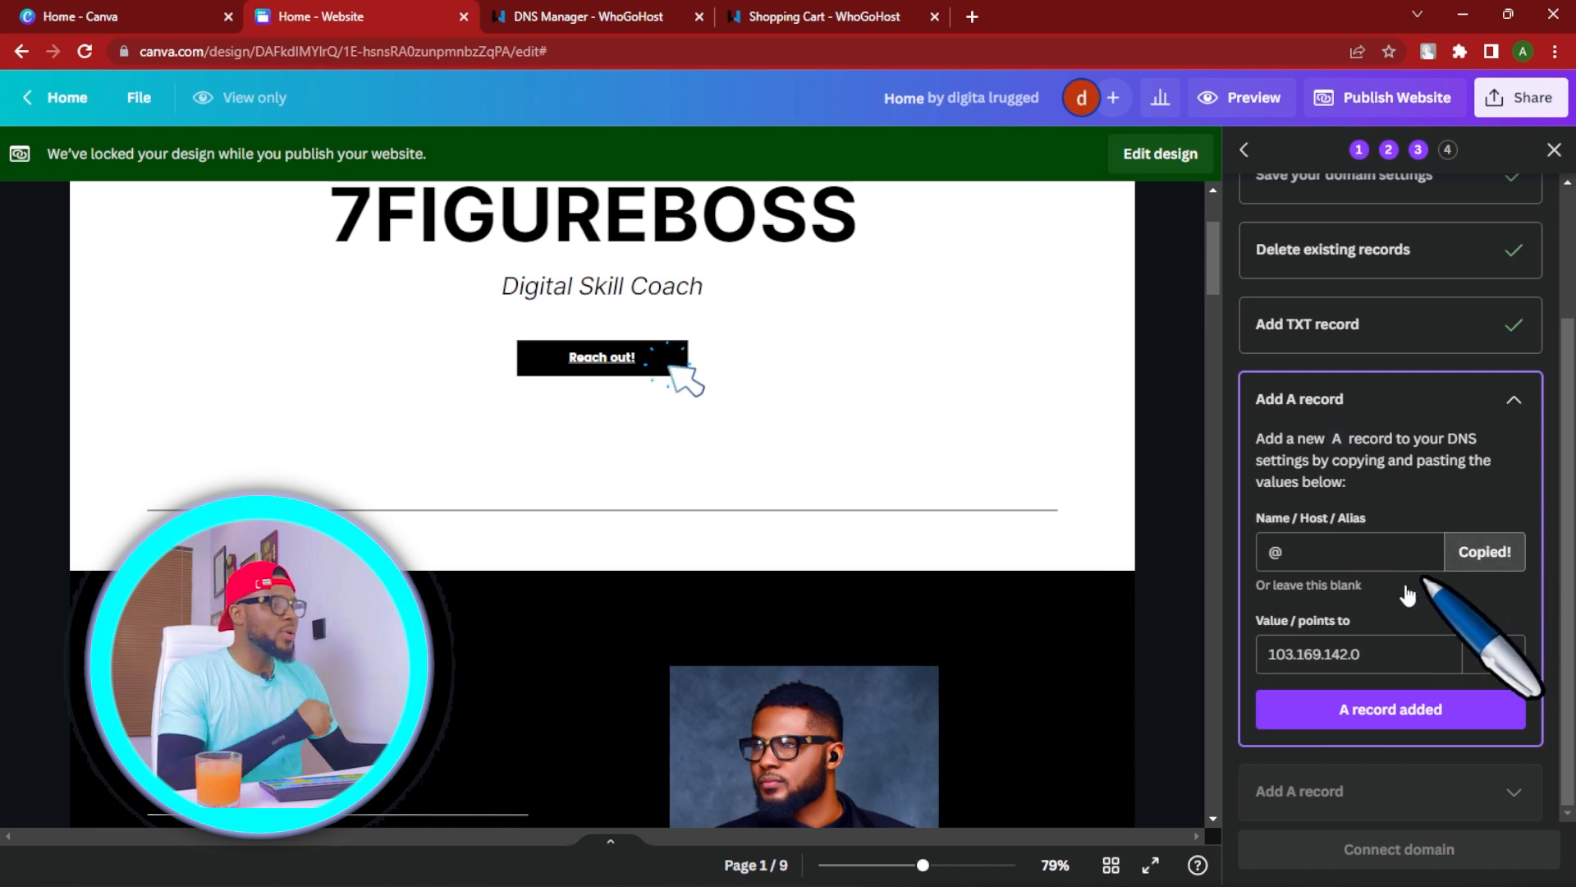
click(657, 16)
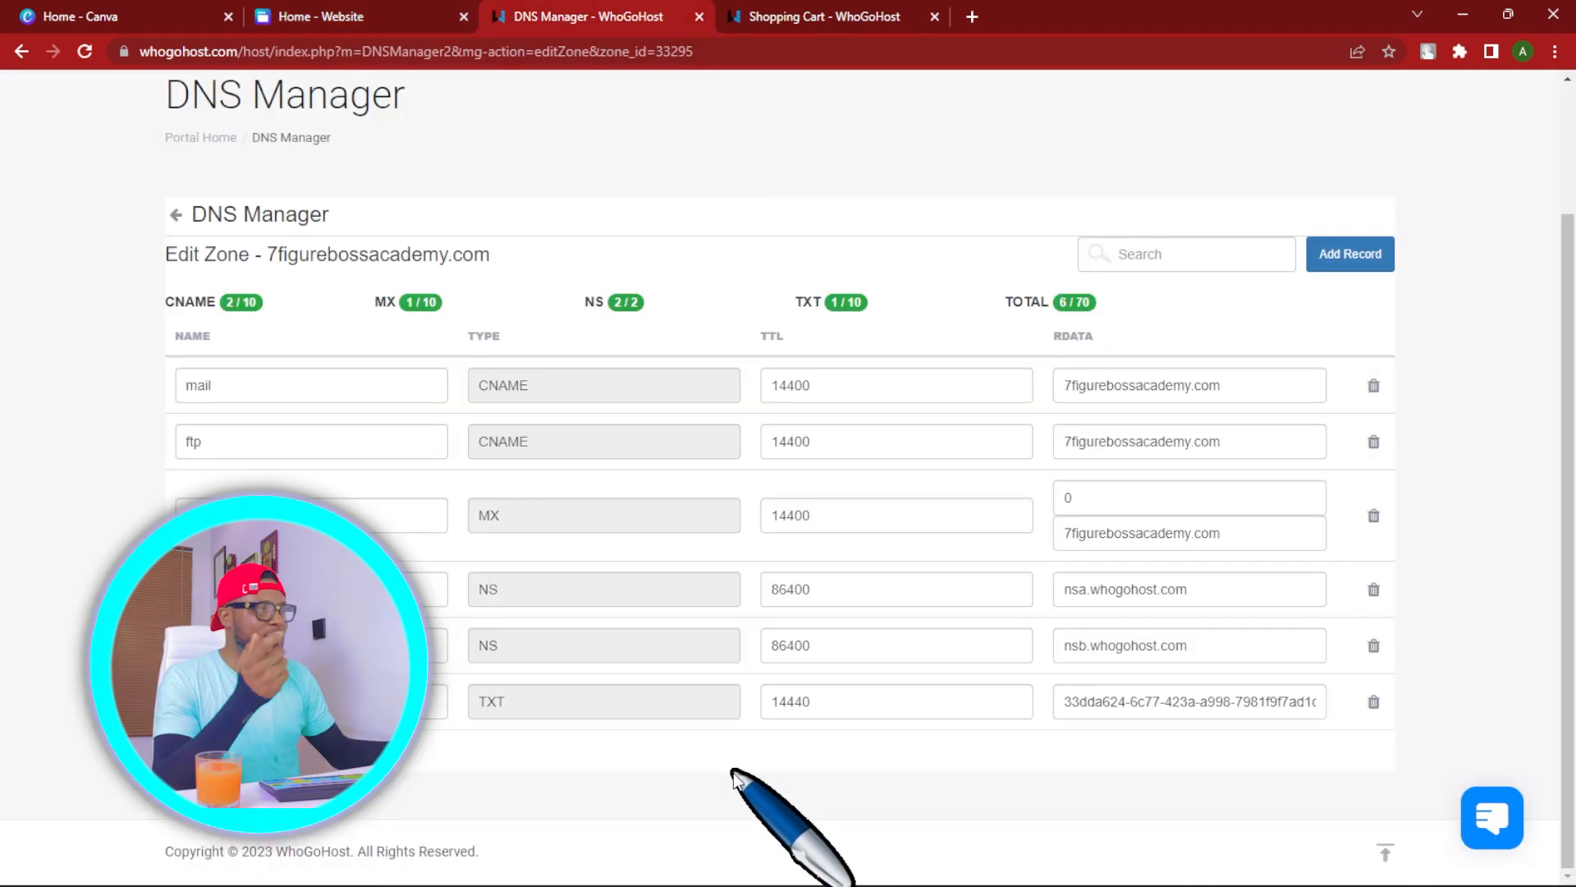
click(1347, 254)
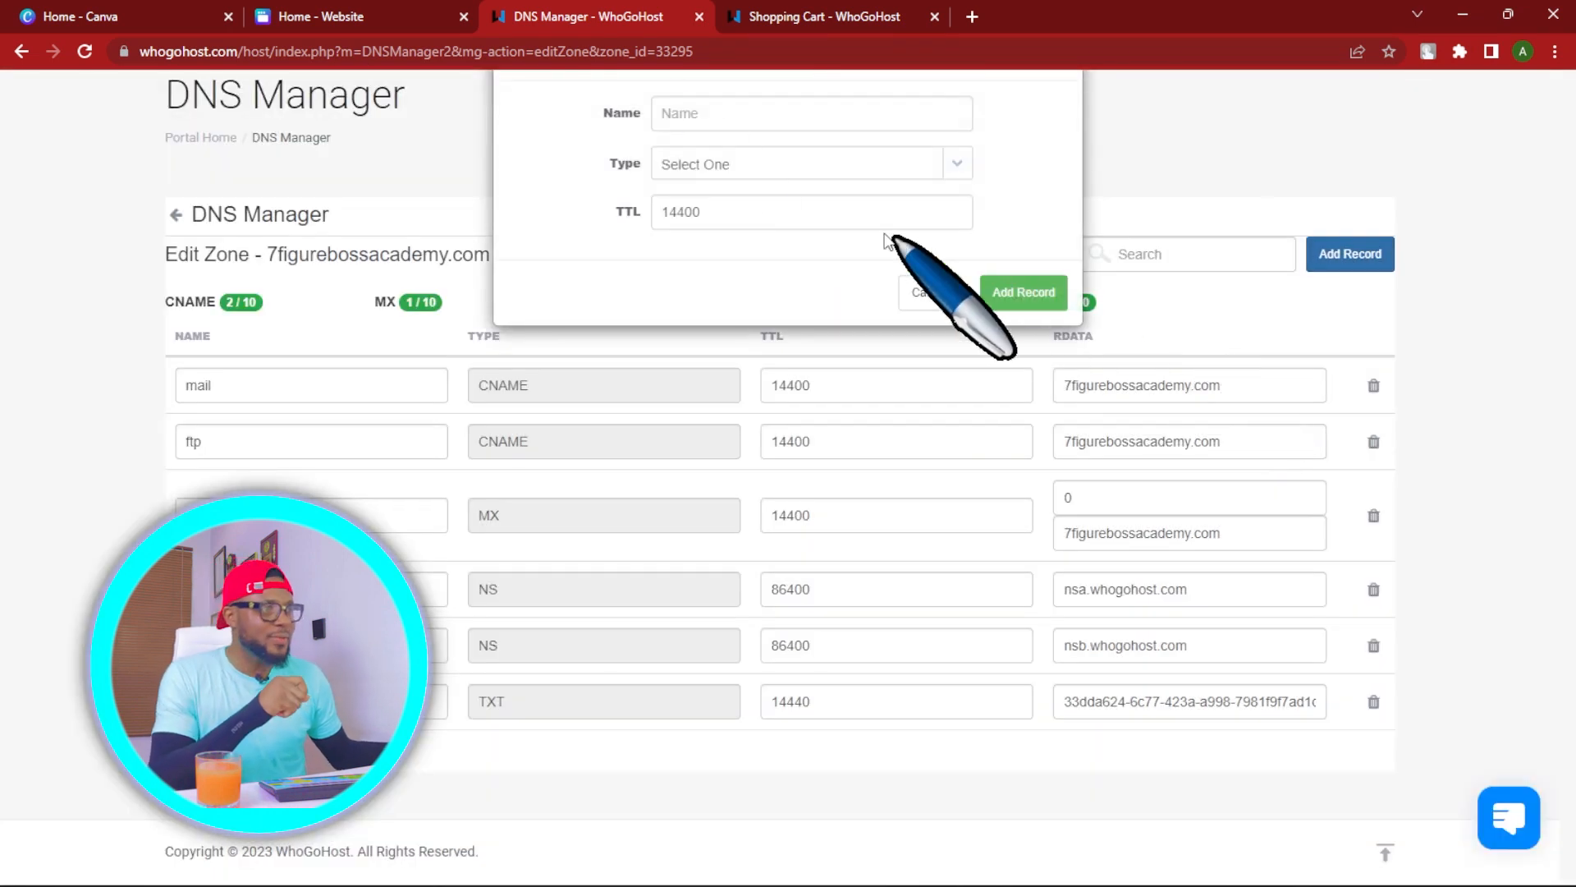
click(681, 107)
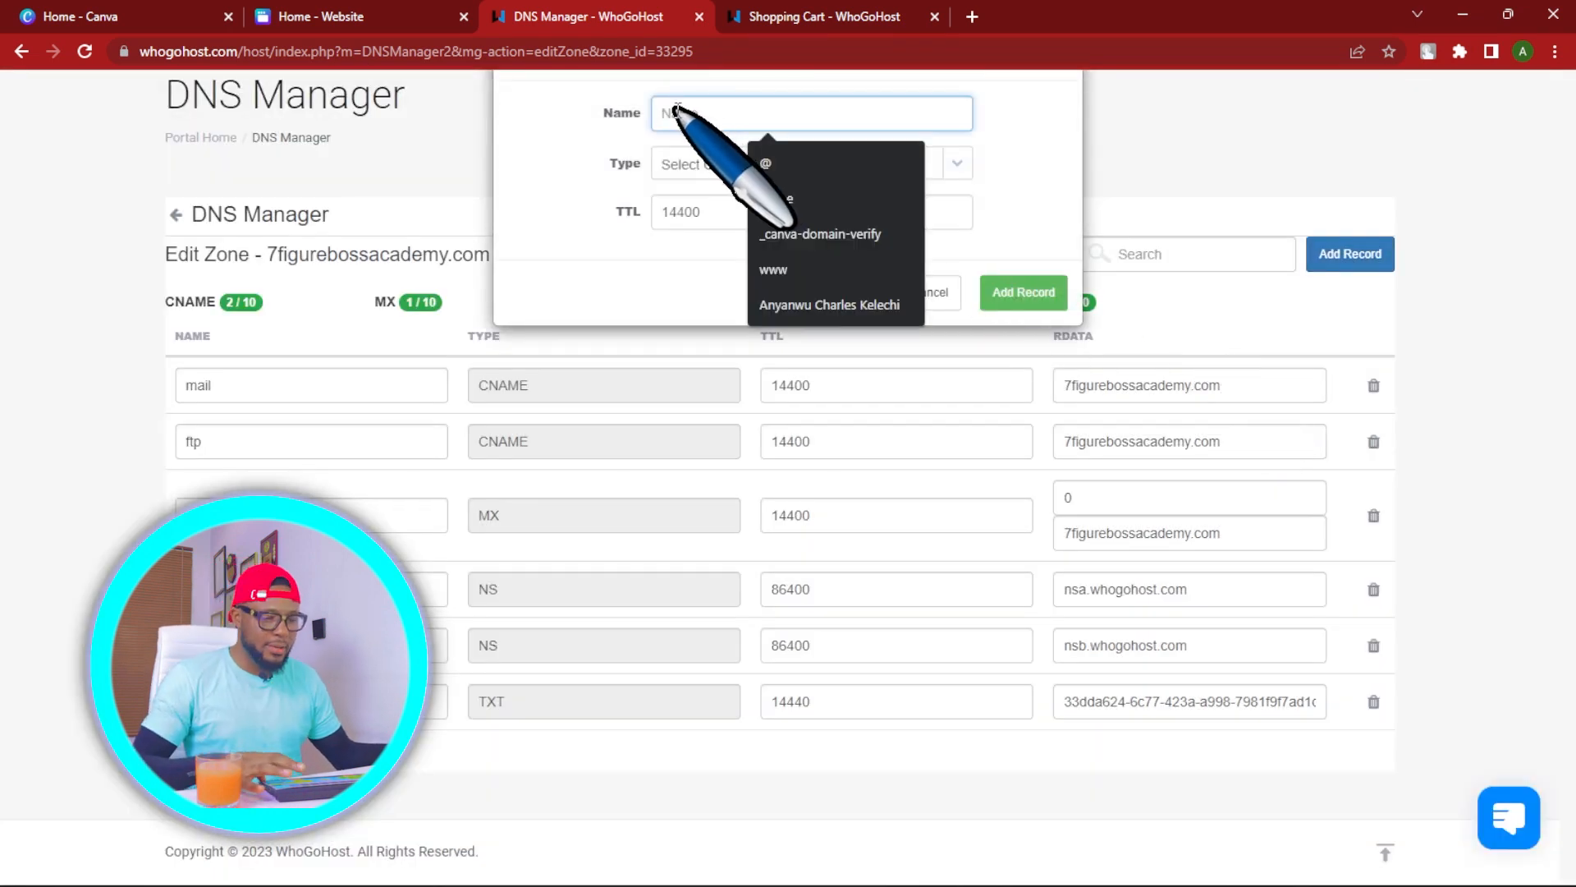
text(@)
click(688, 164)
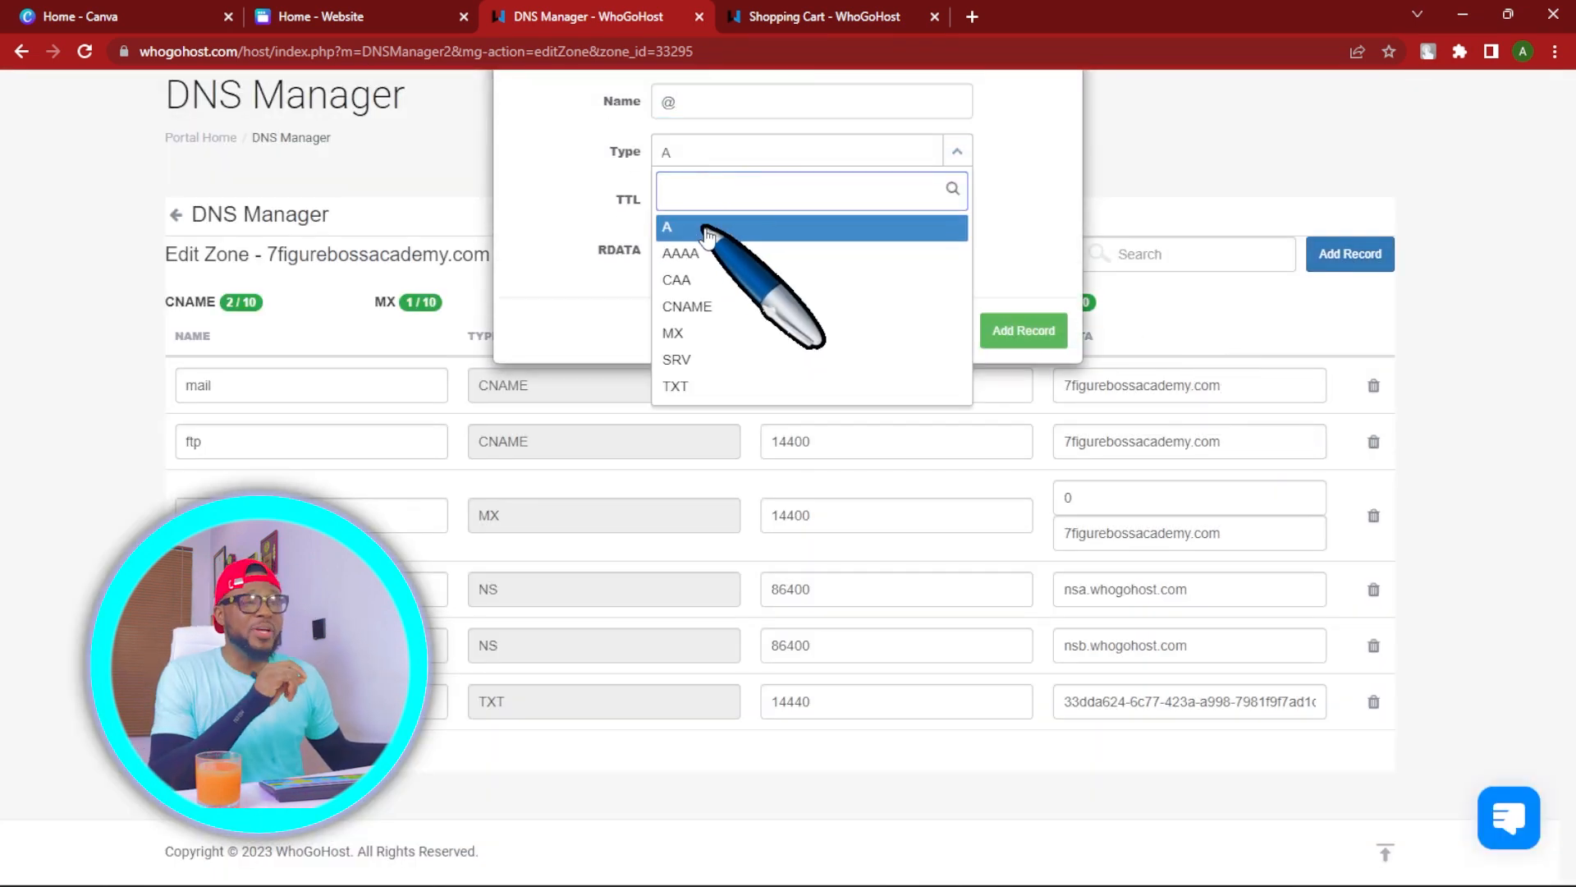
click(707, 232)
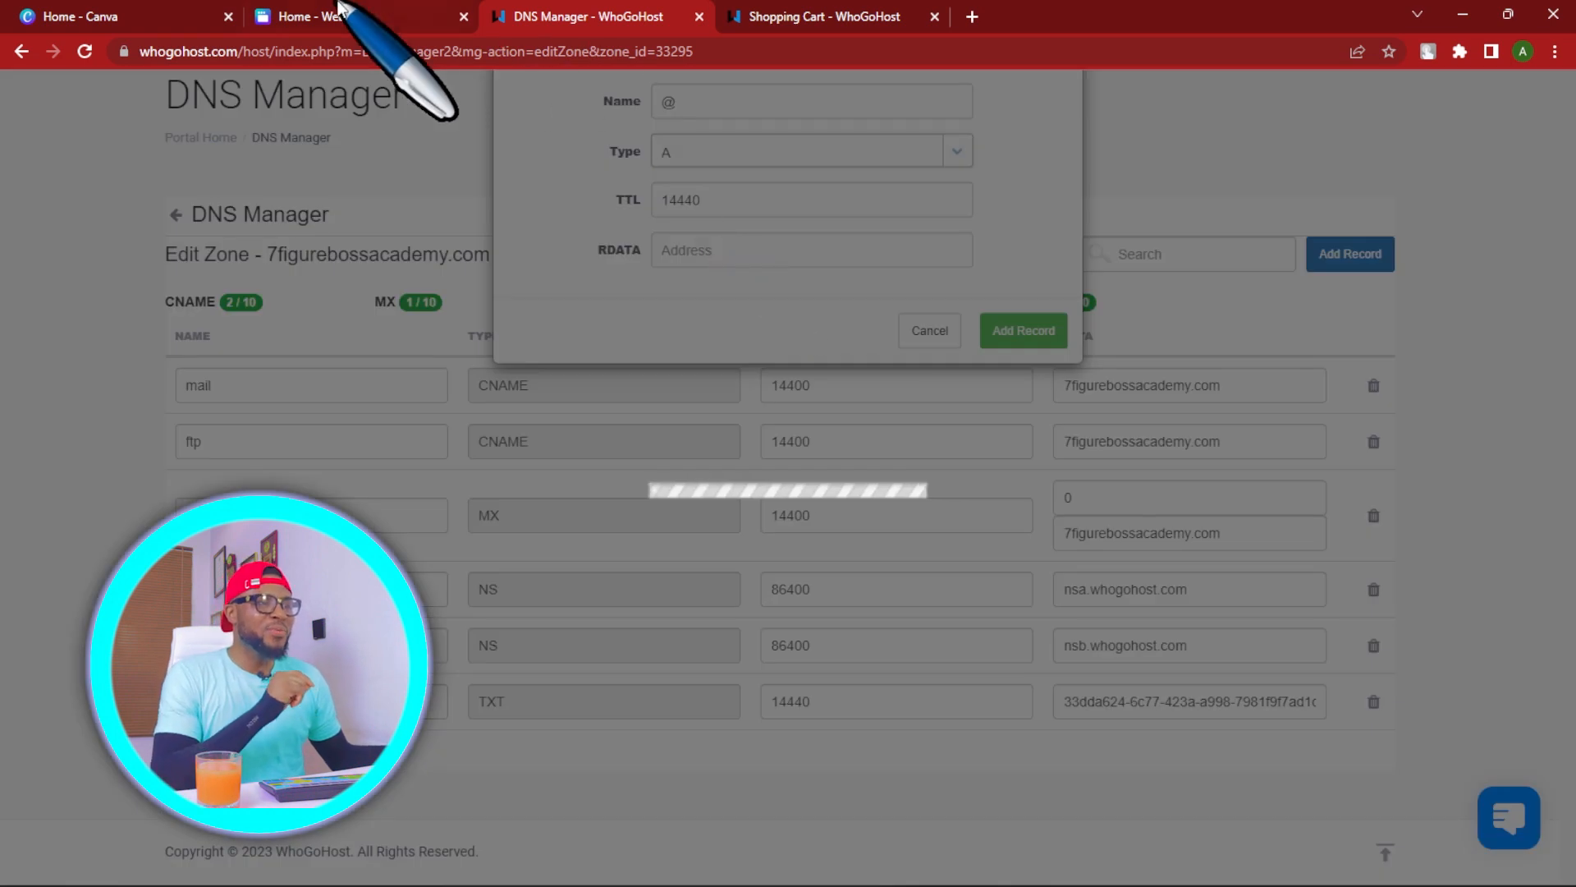
Set the A record's RDATA to Canva's value 103.169.142.0, add the record, and complete the first A record stage in Canva.
click(318, 15)
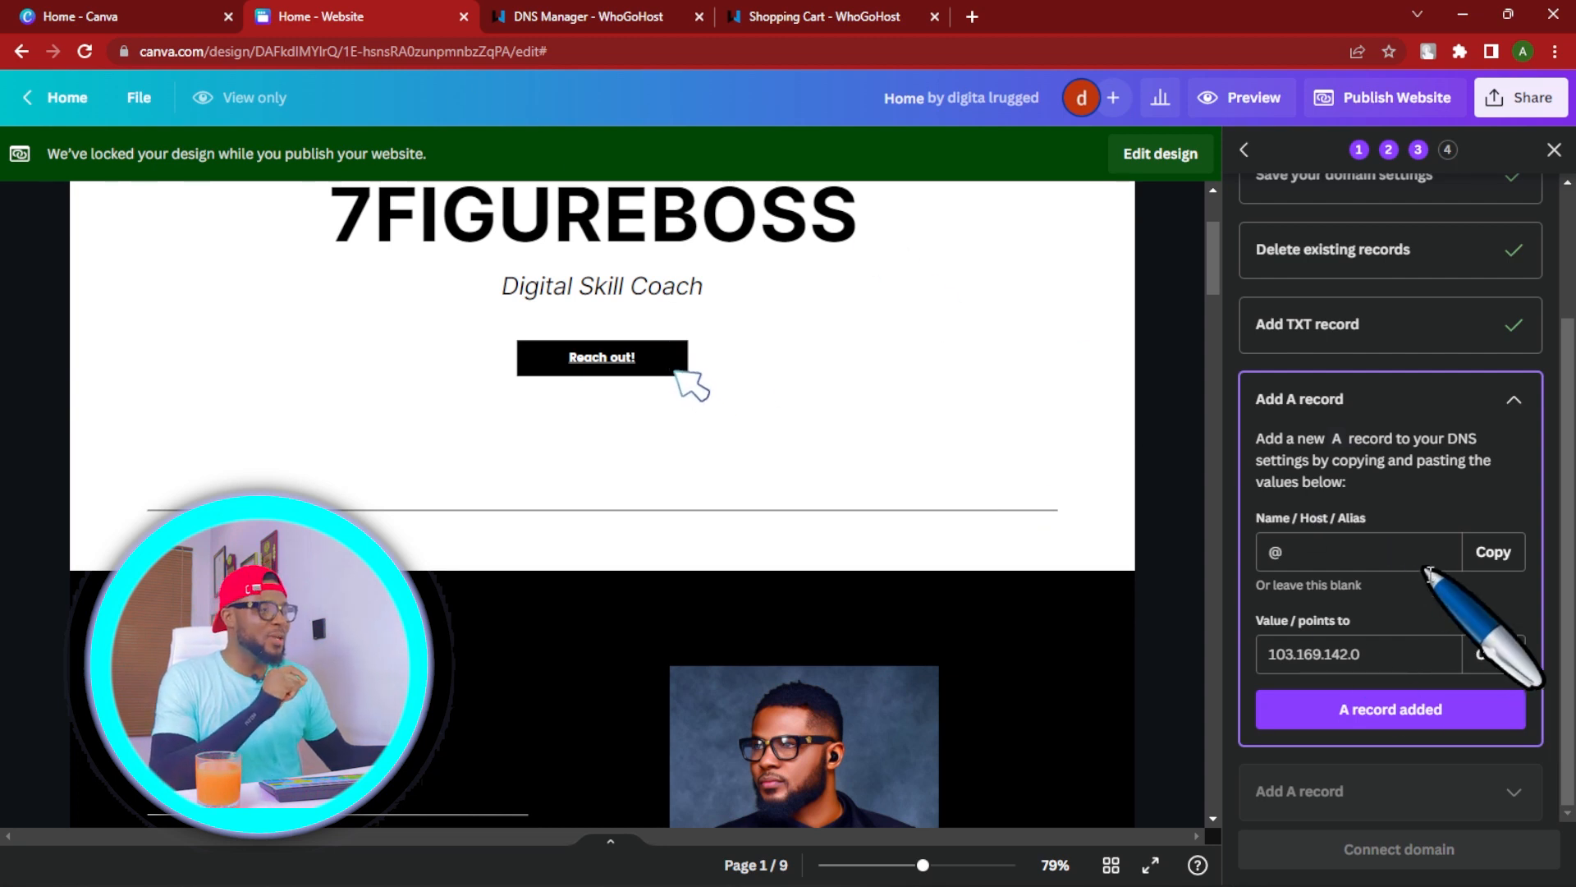
click(589, 11)
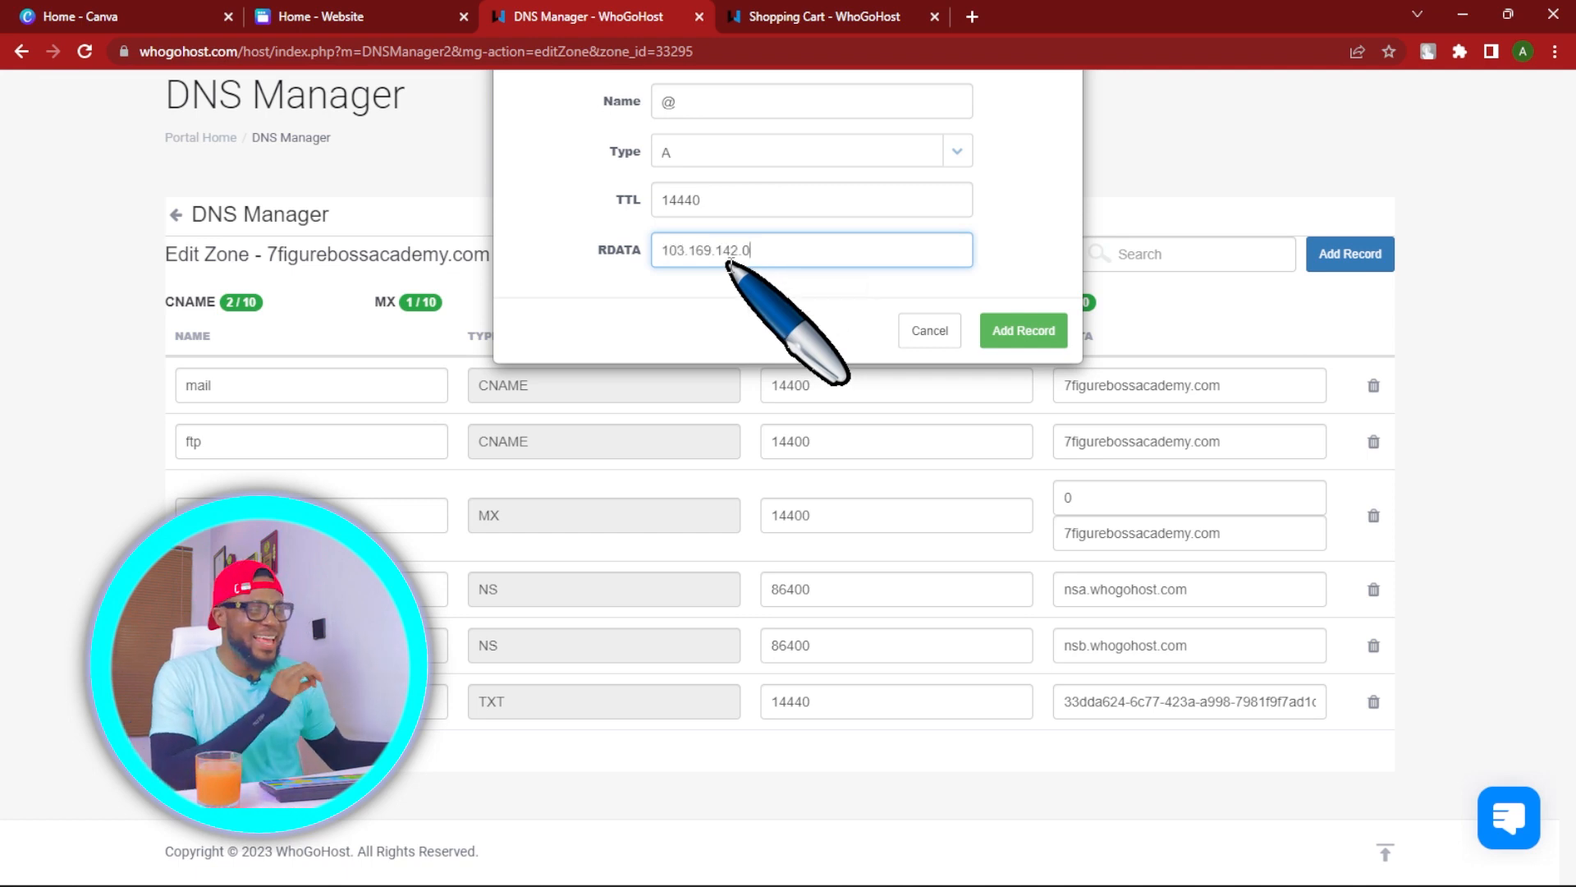
click(1018, 335)
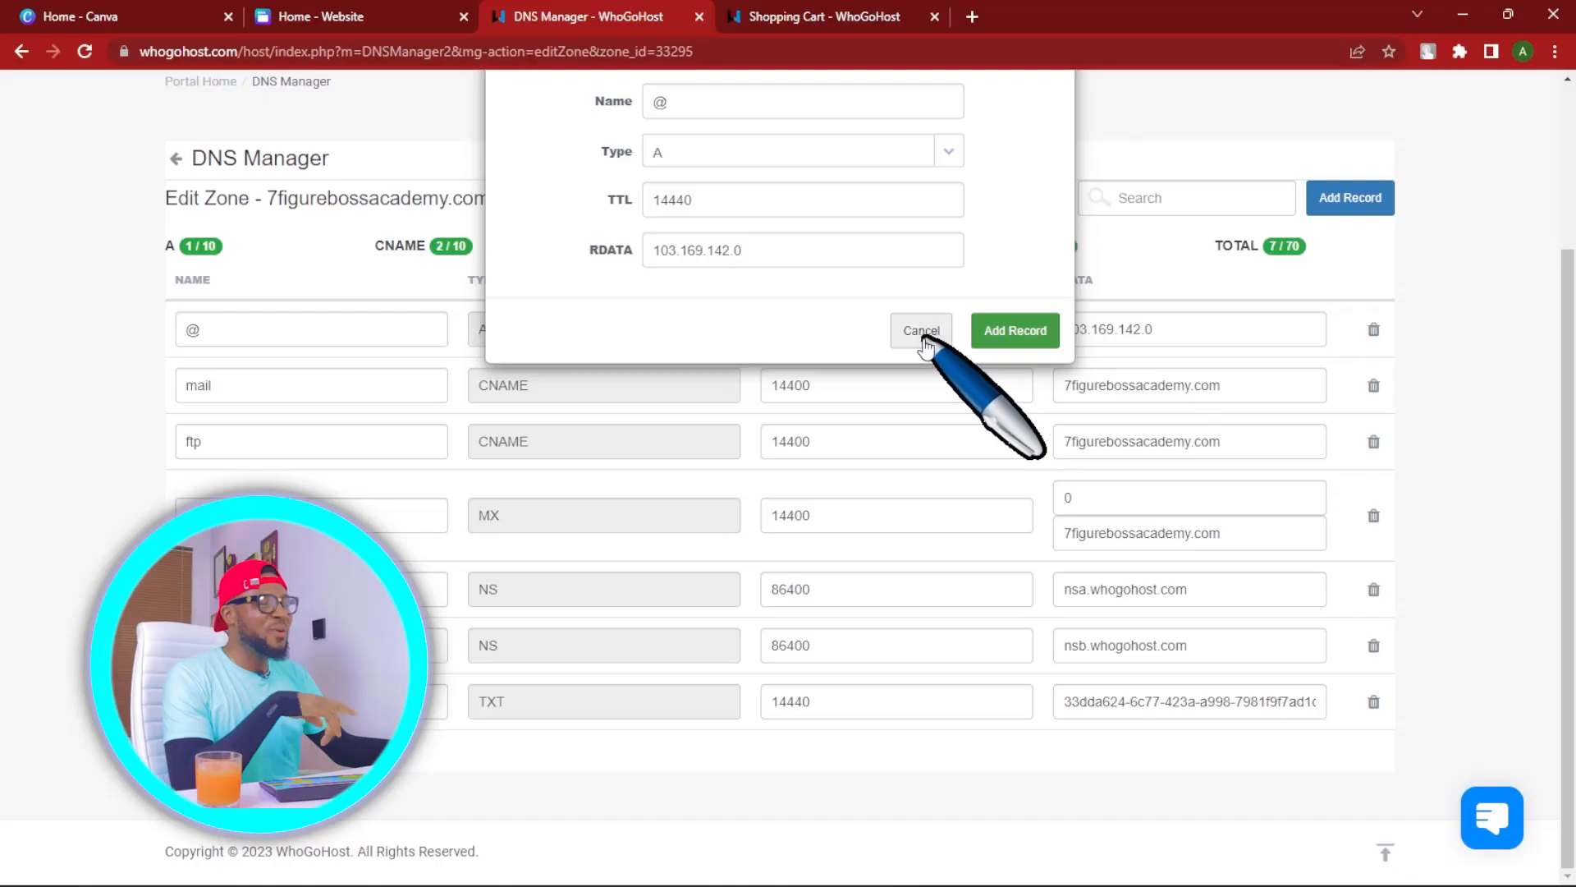
click(926, 327)
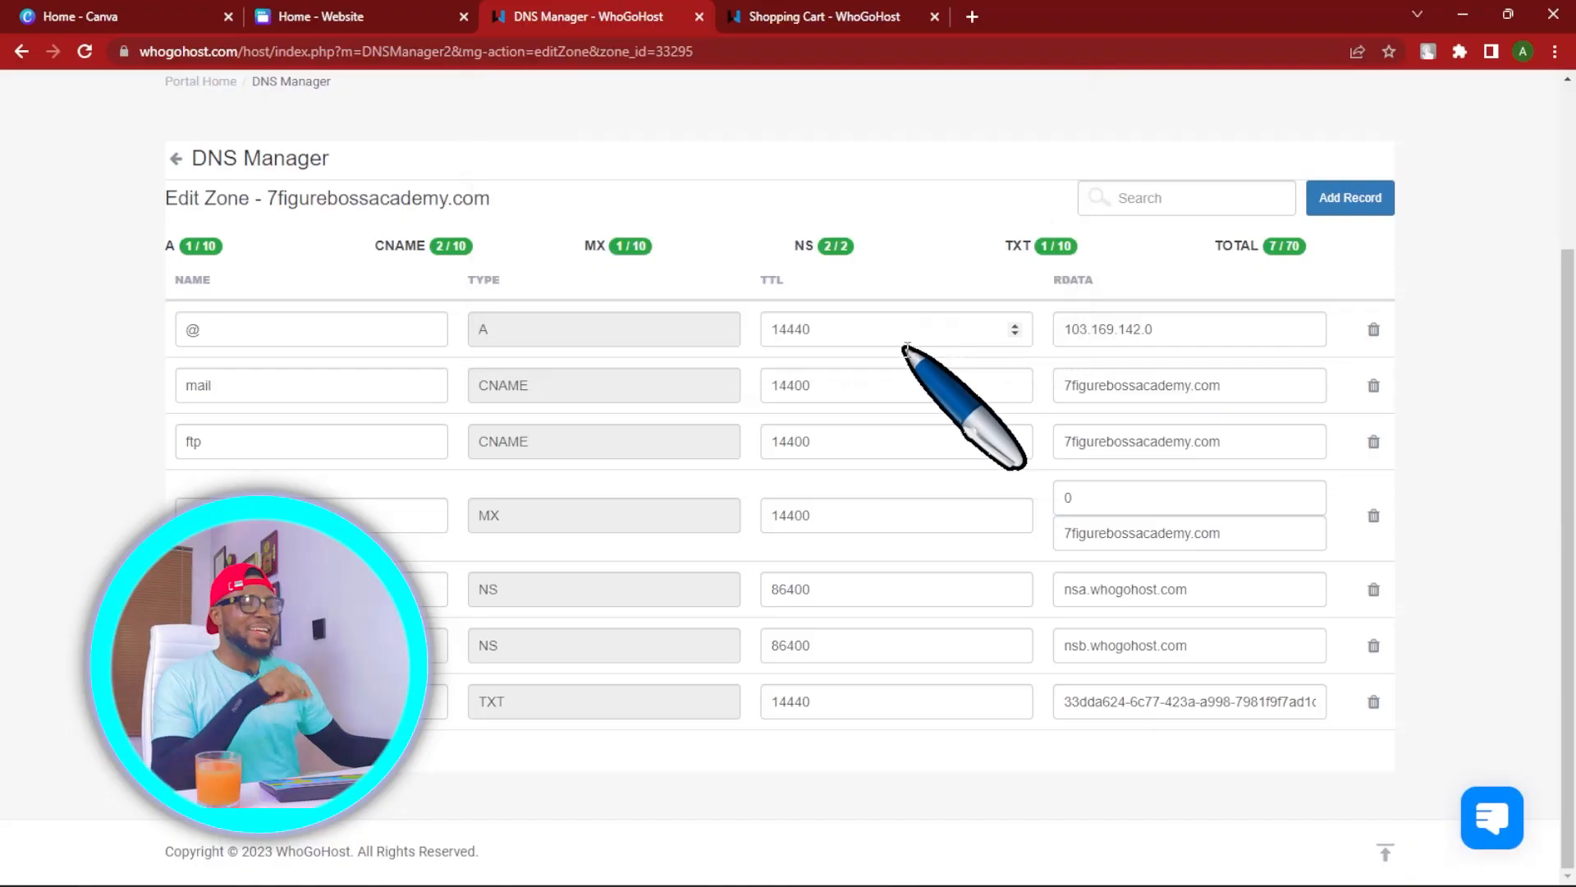
click(271, 17)
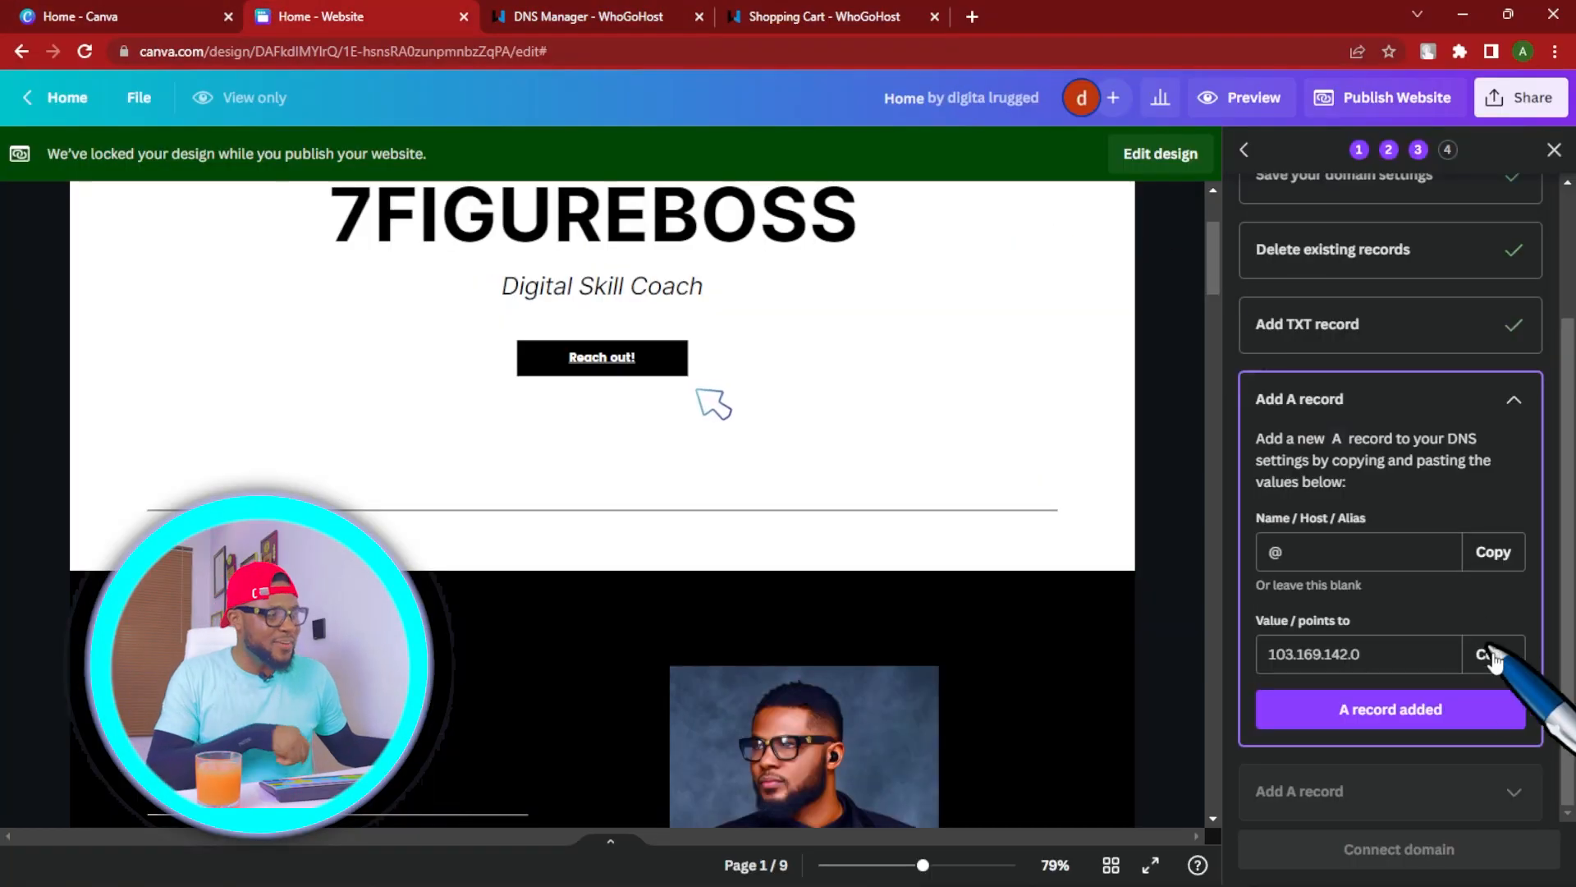
click(1398, 711)
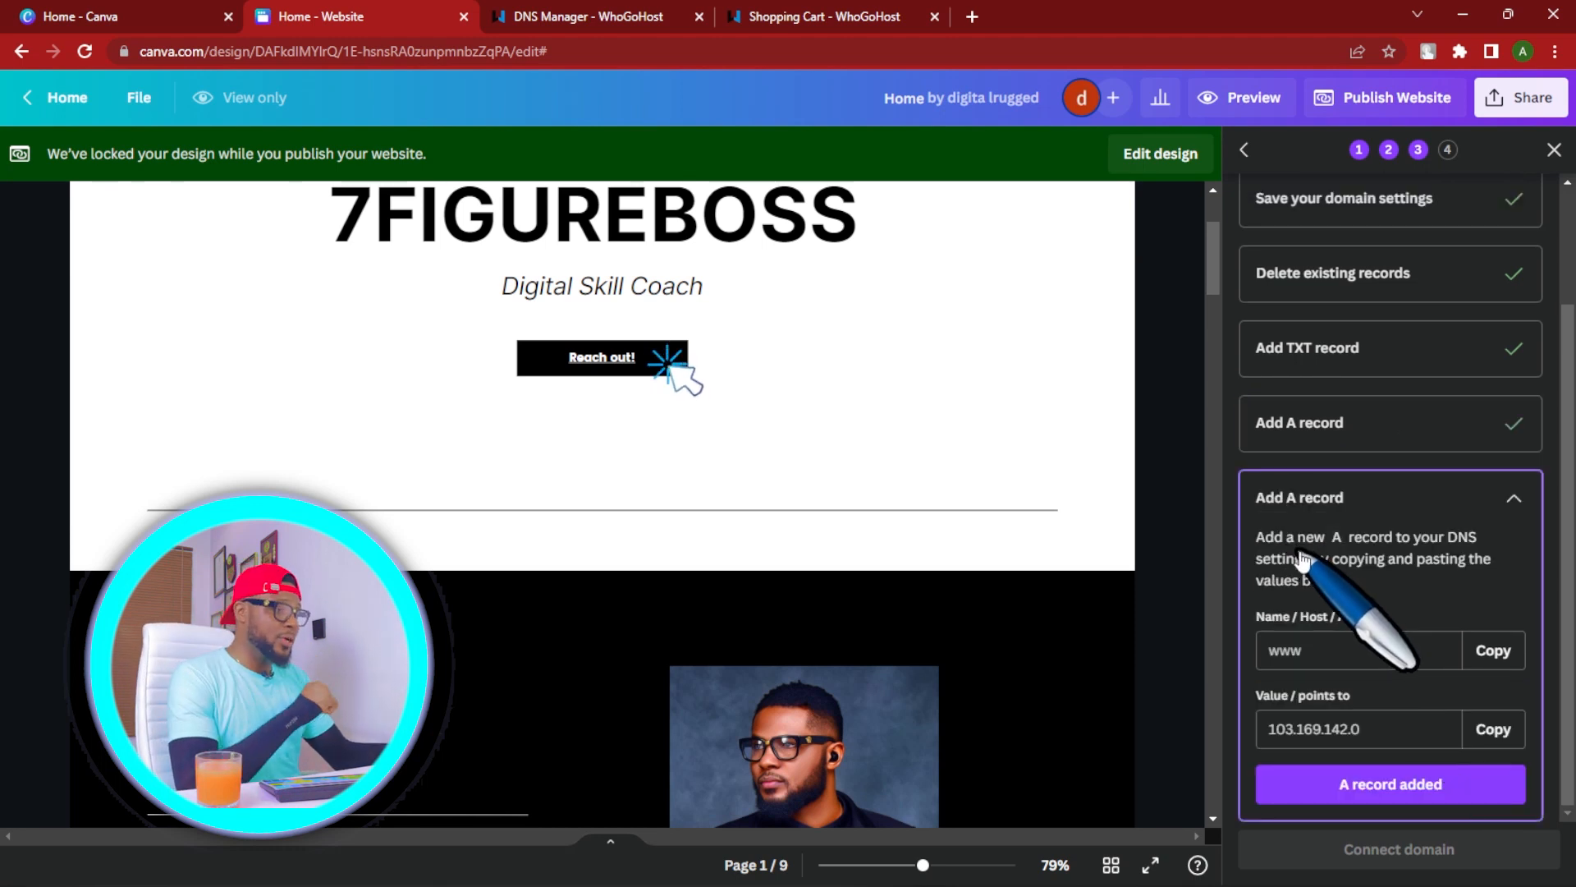
Copy the second A record's host name from Canva and start a new type A record named www in the WhoGoHost zone.
click(1492, 651)
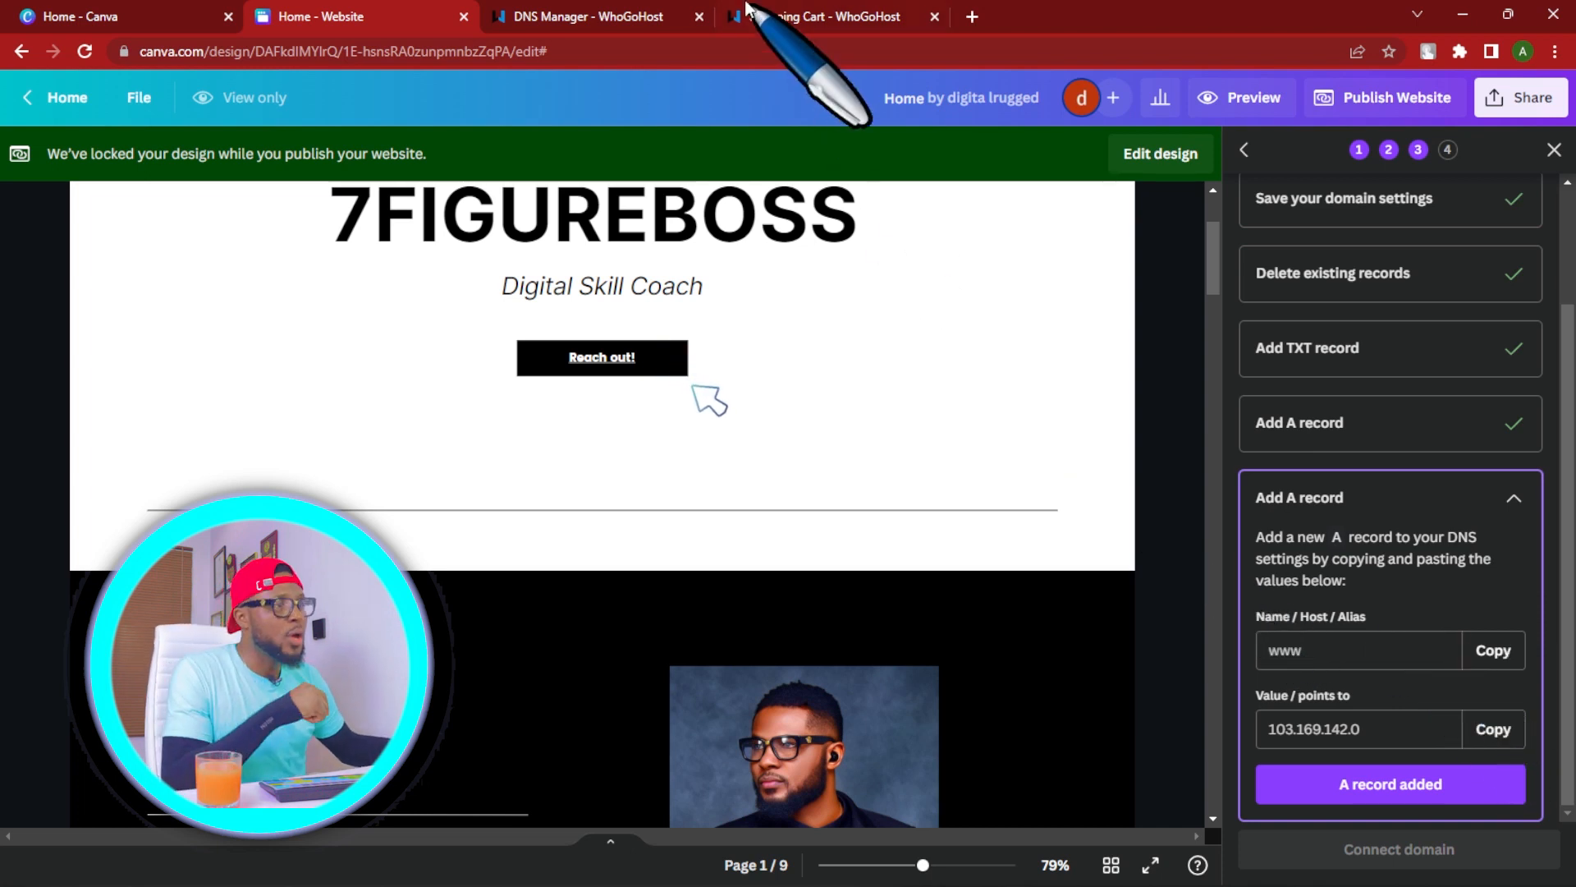
click(588, 21)
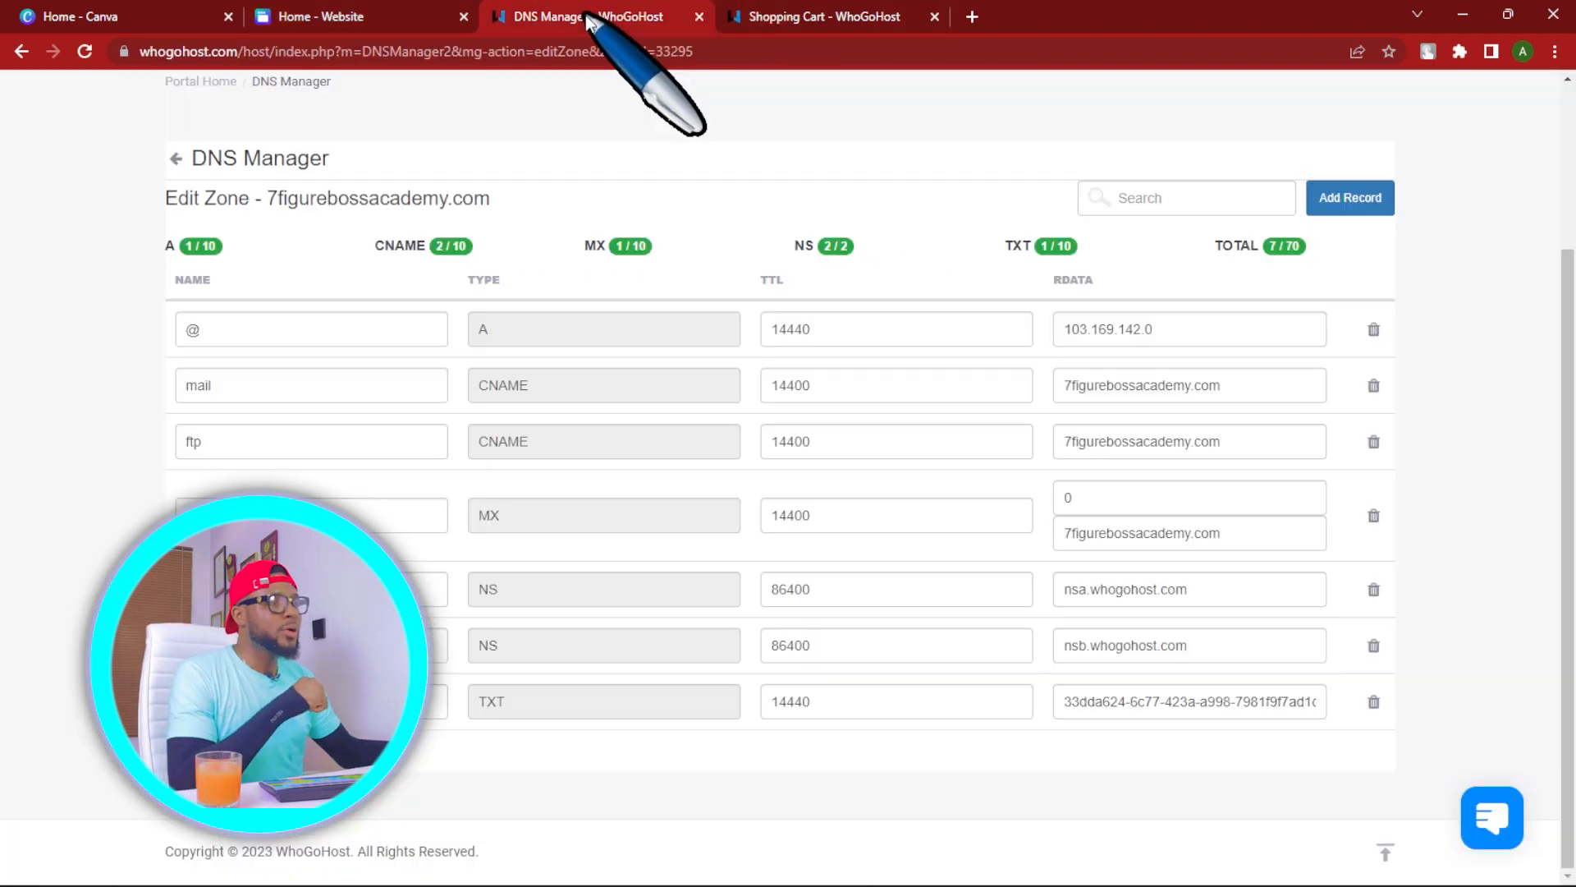
click(1349, 202)
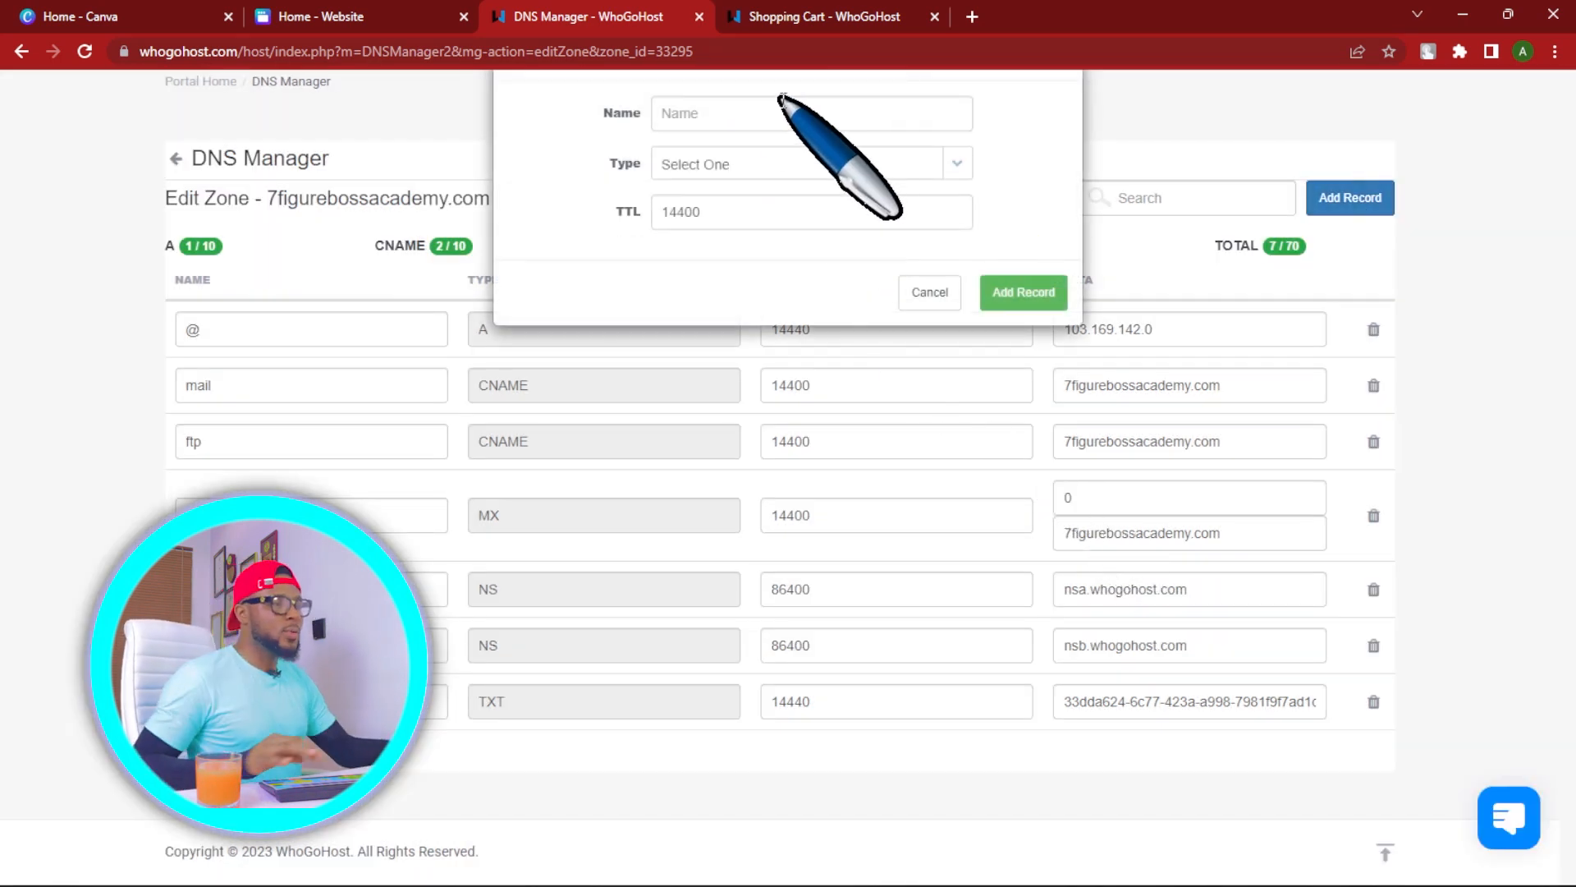
click(795, 119)
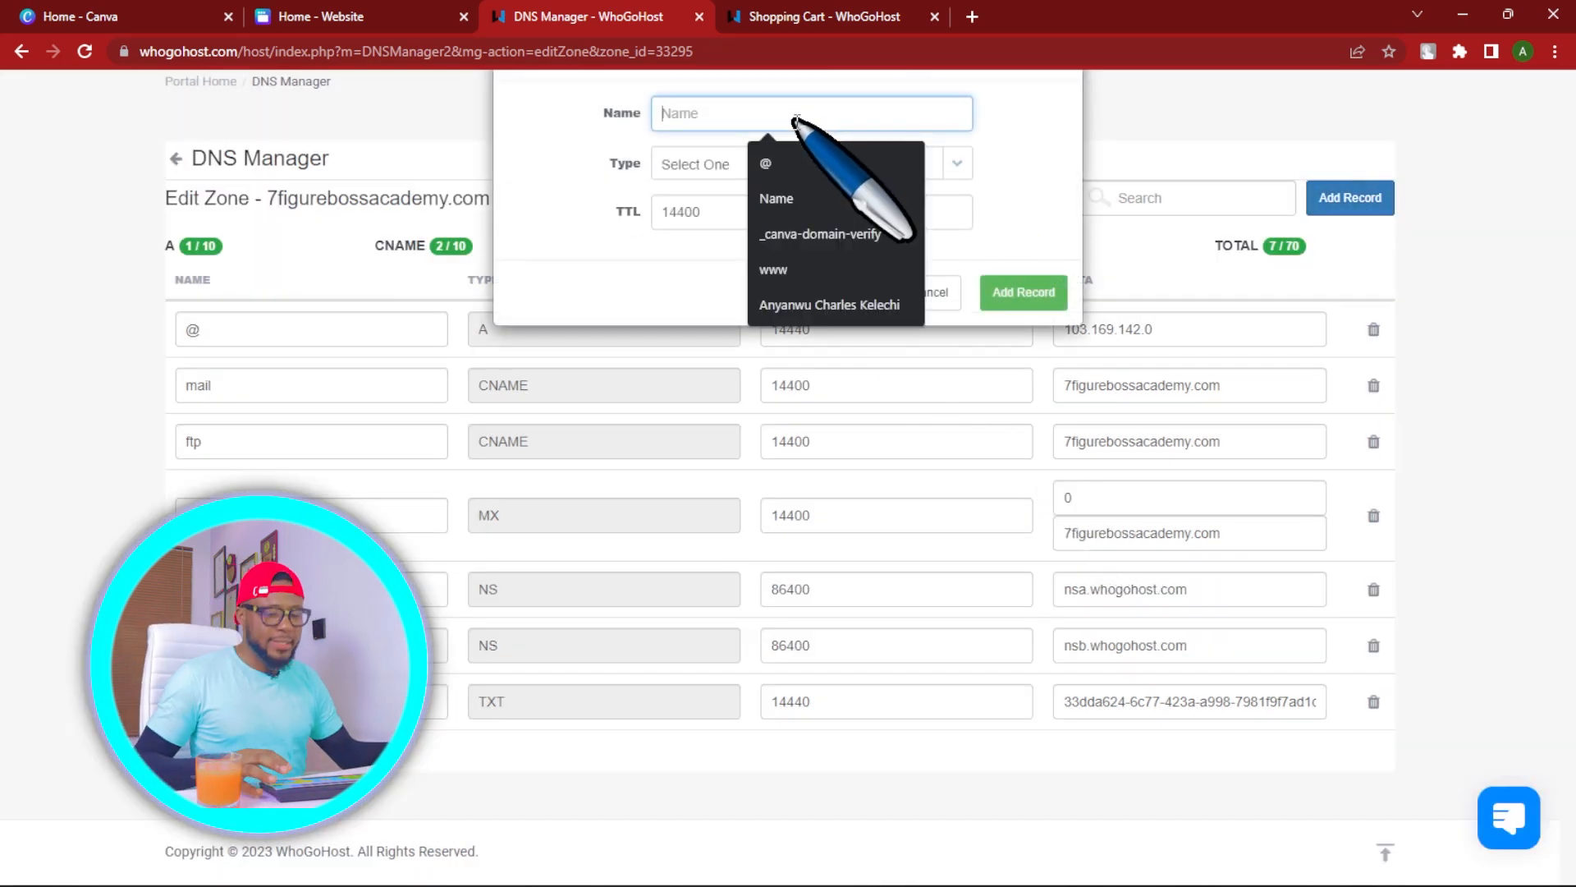
text(www)
click(706, 164)
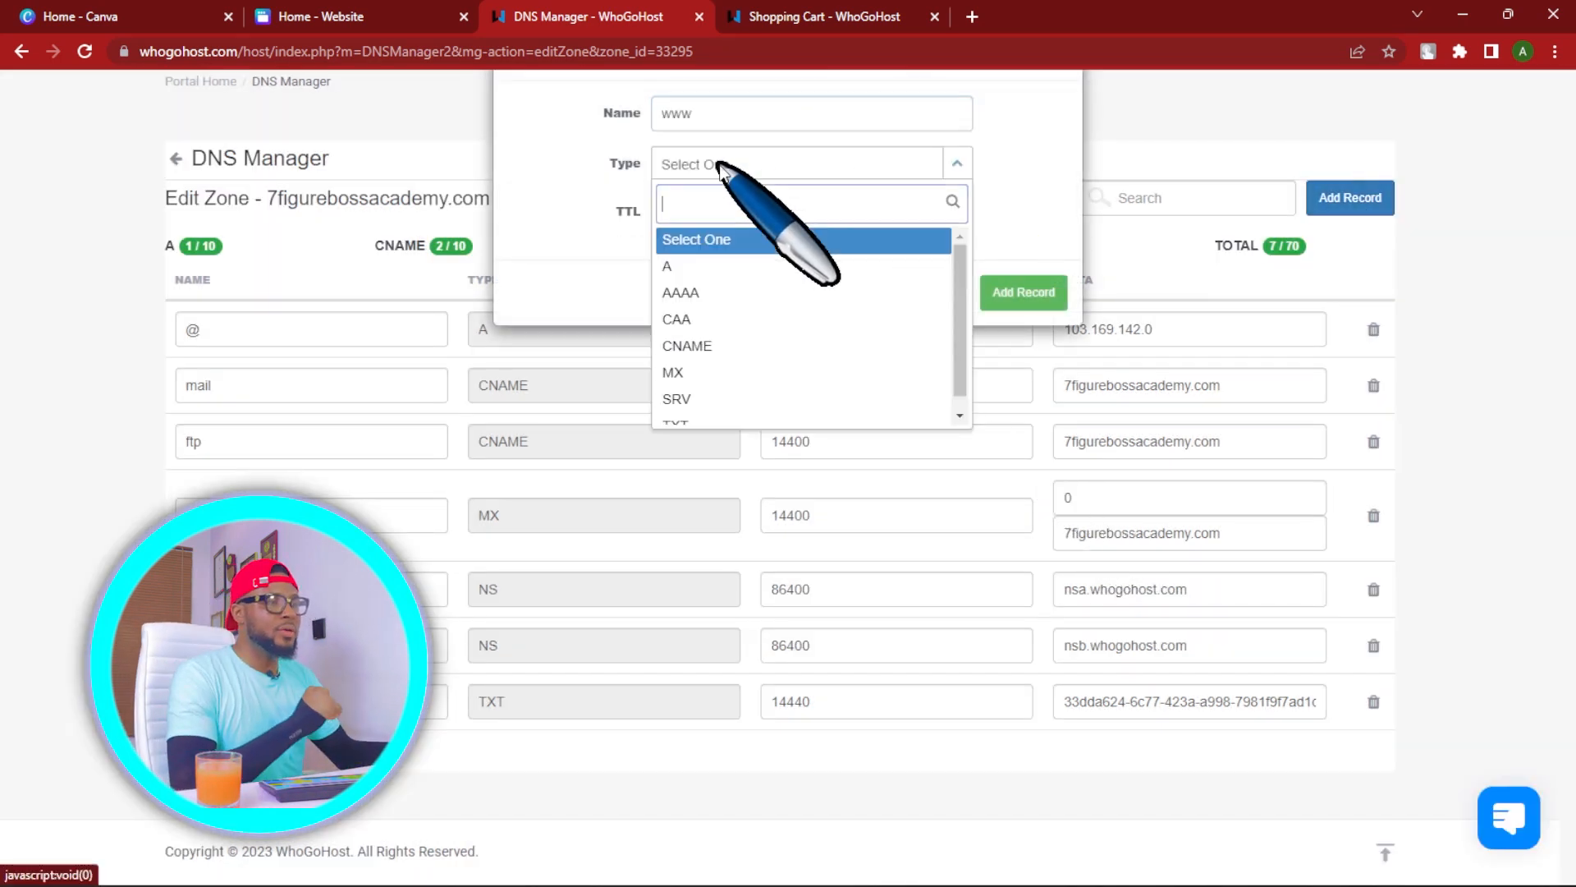
click(696, 265)
Set the www record's RDATA to Canva's value 103.169.142.0, add the record to the zone, and close the record form.
click(316, 16)
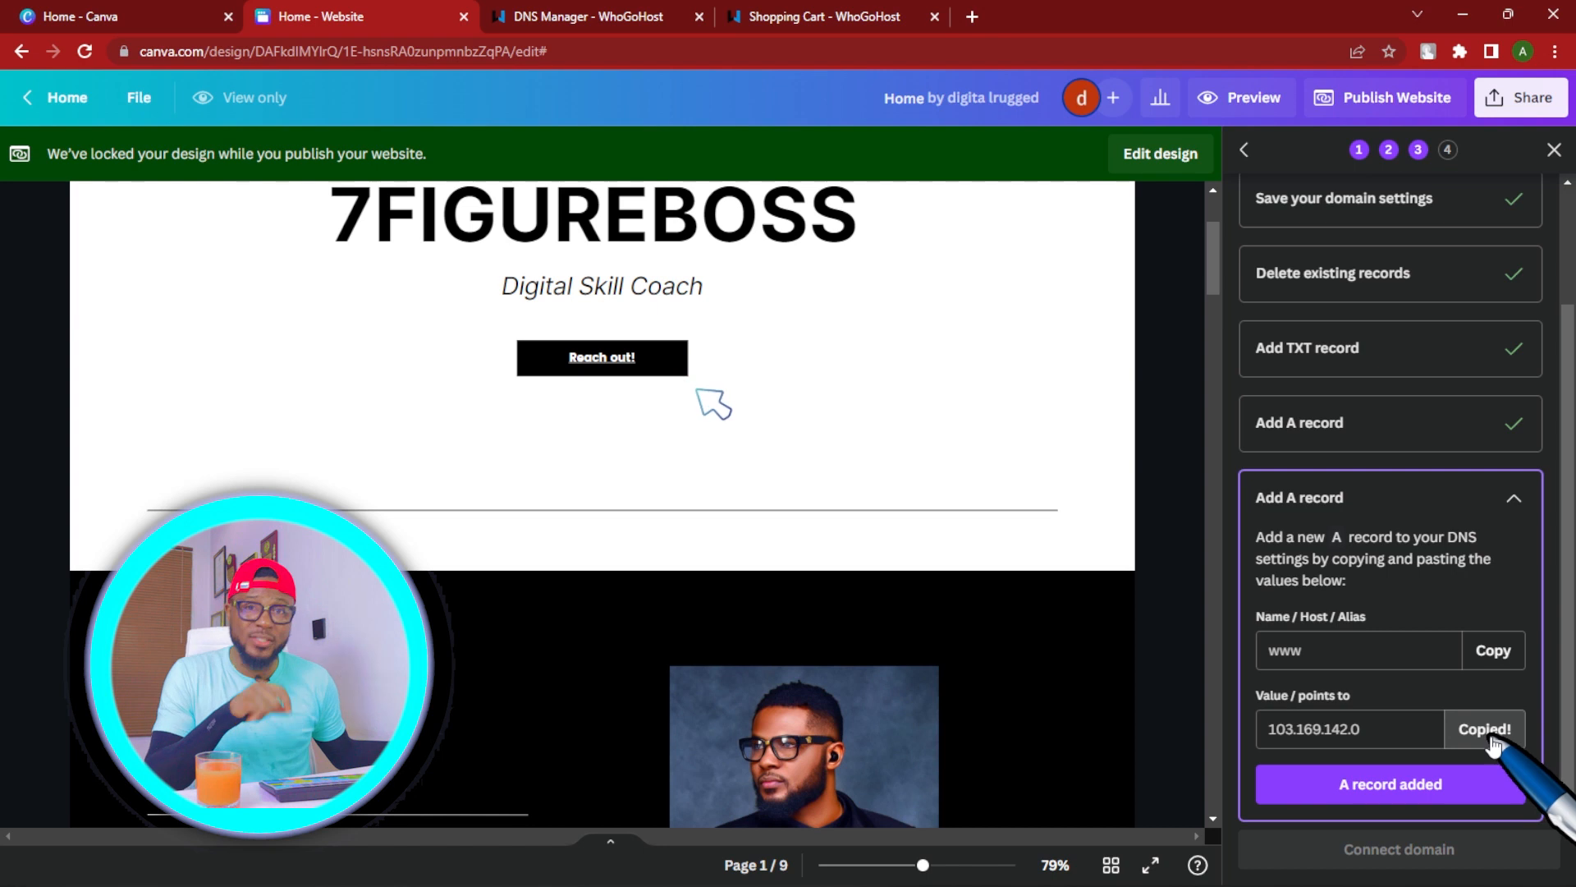
click(607, 16)
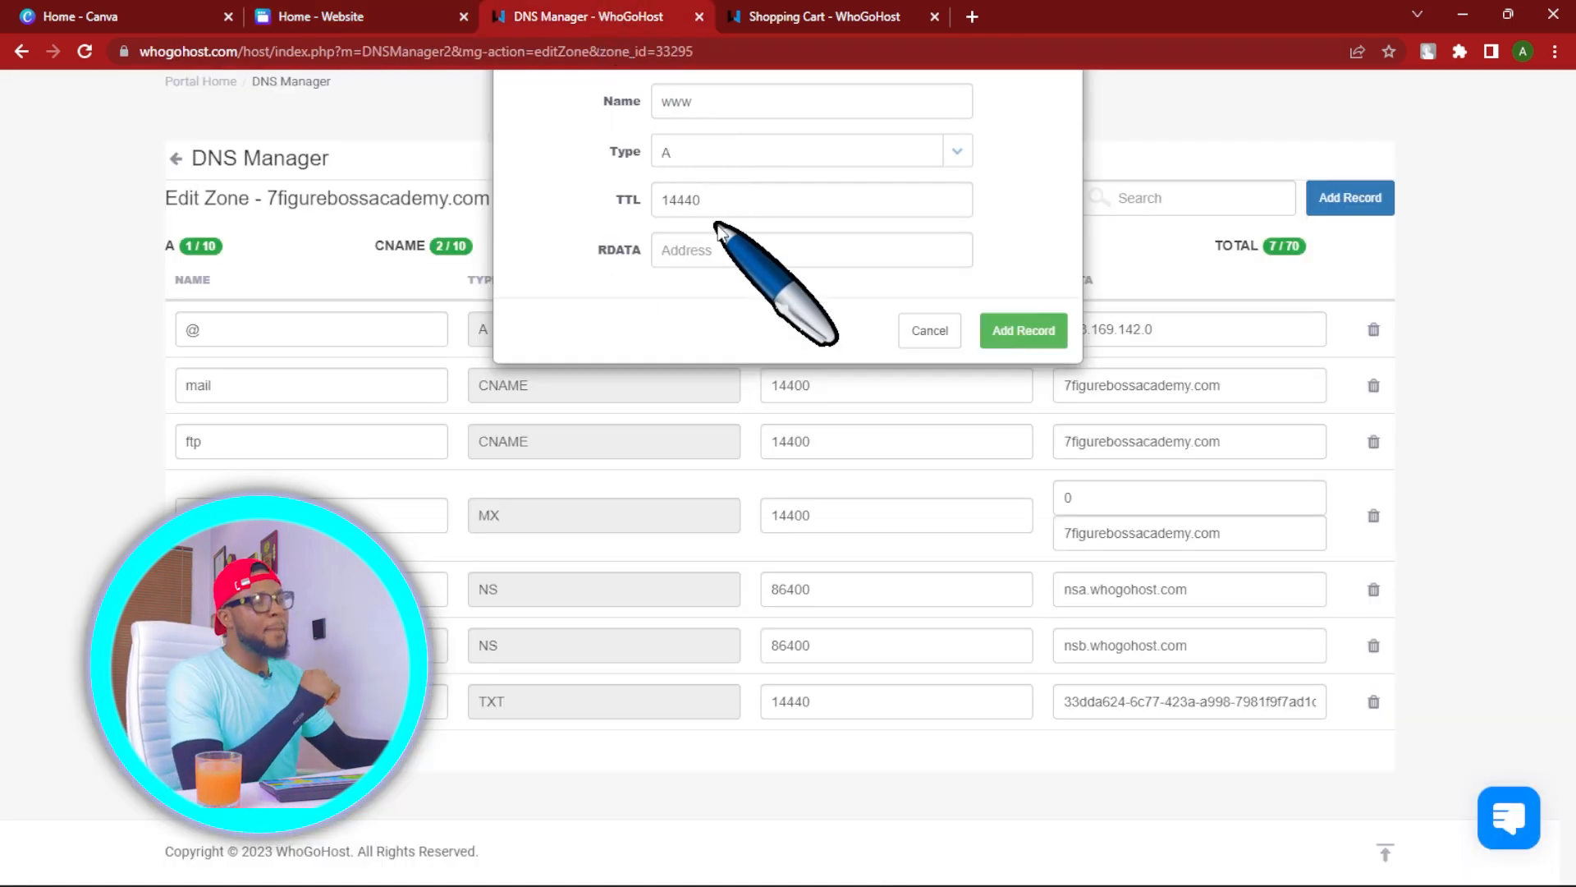
click(711, 250)
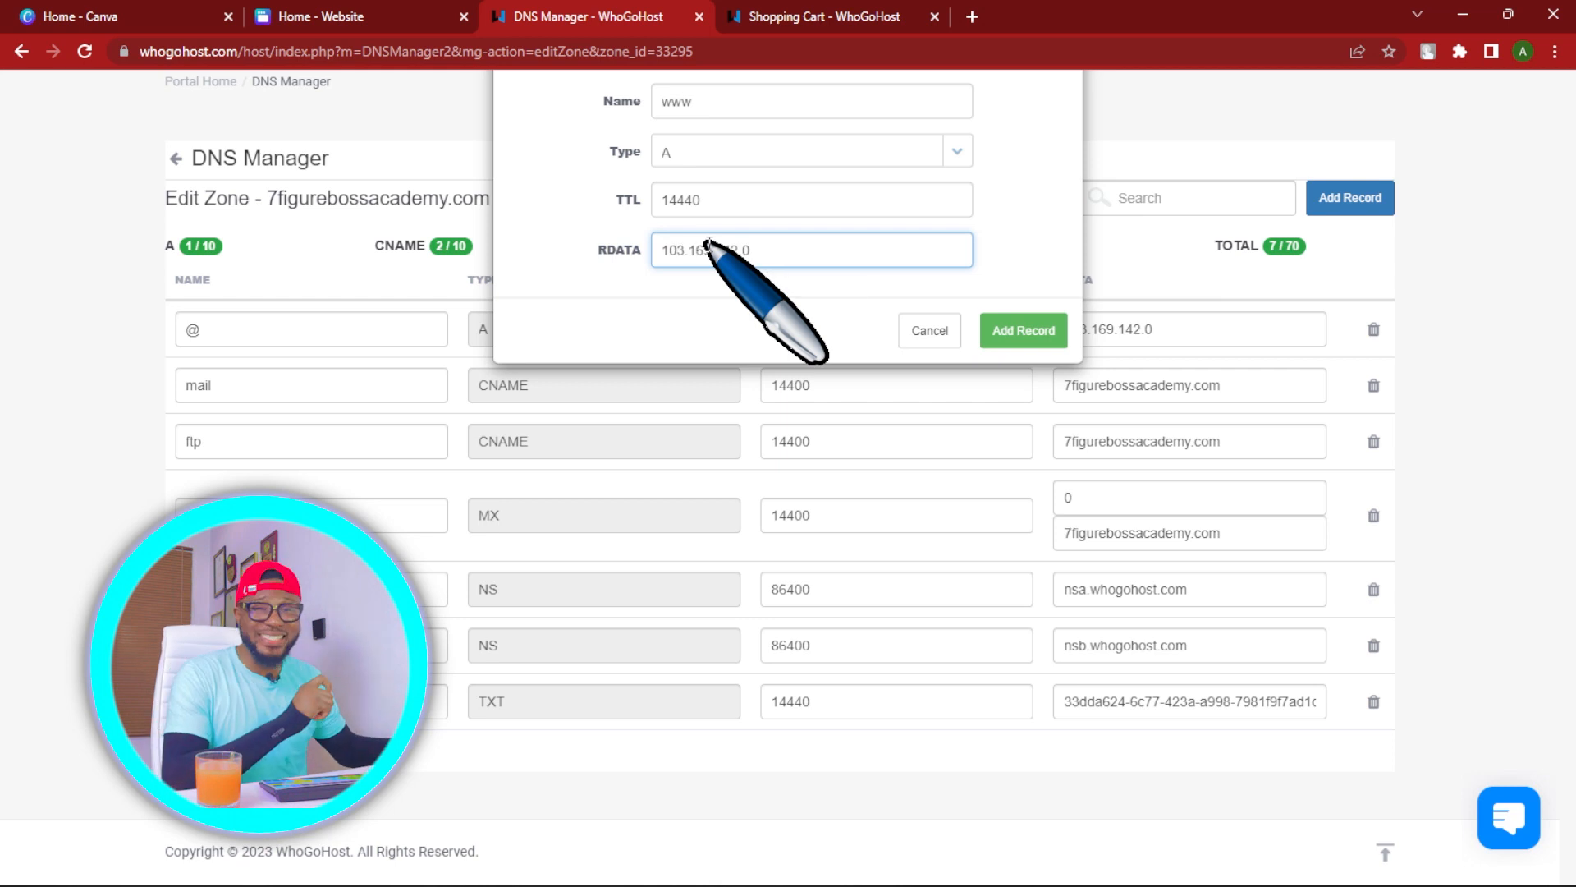
click(1018, 332)
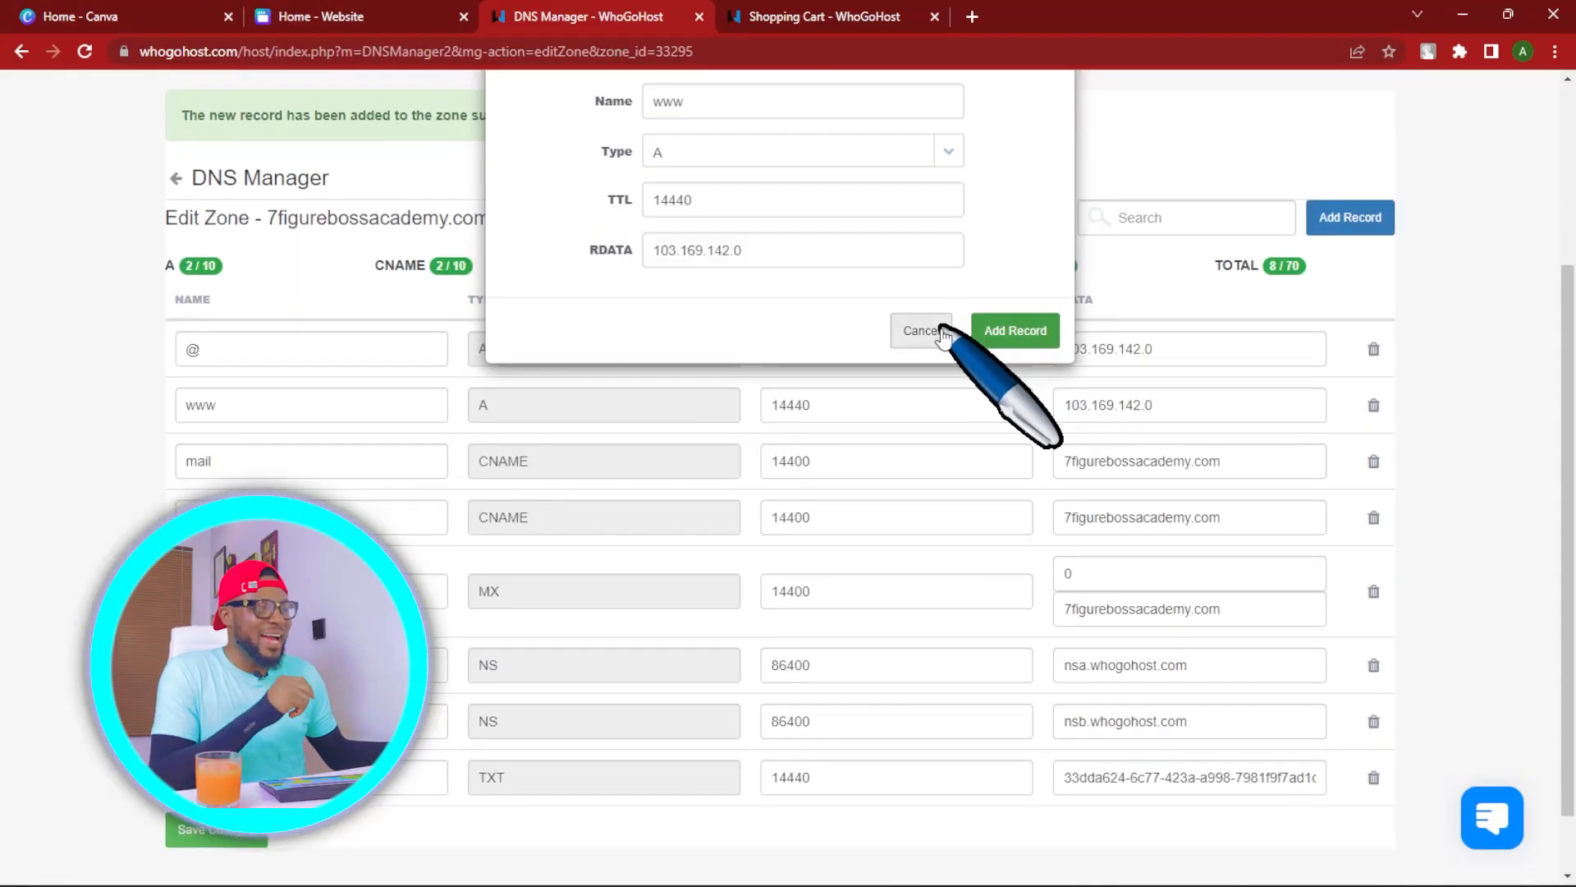
click(938, 327)
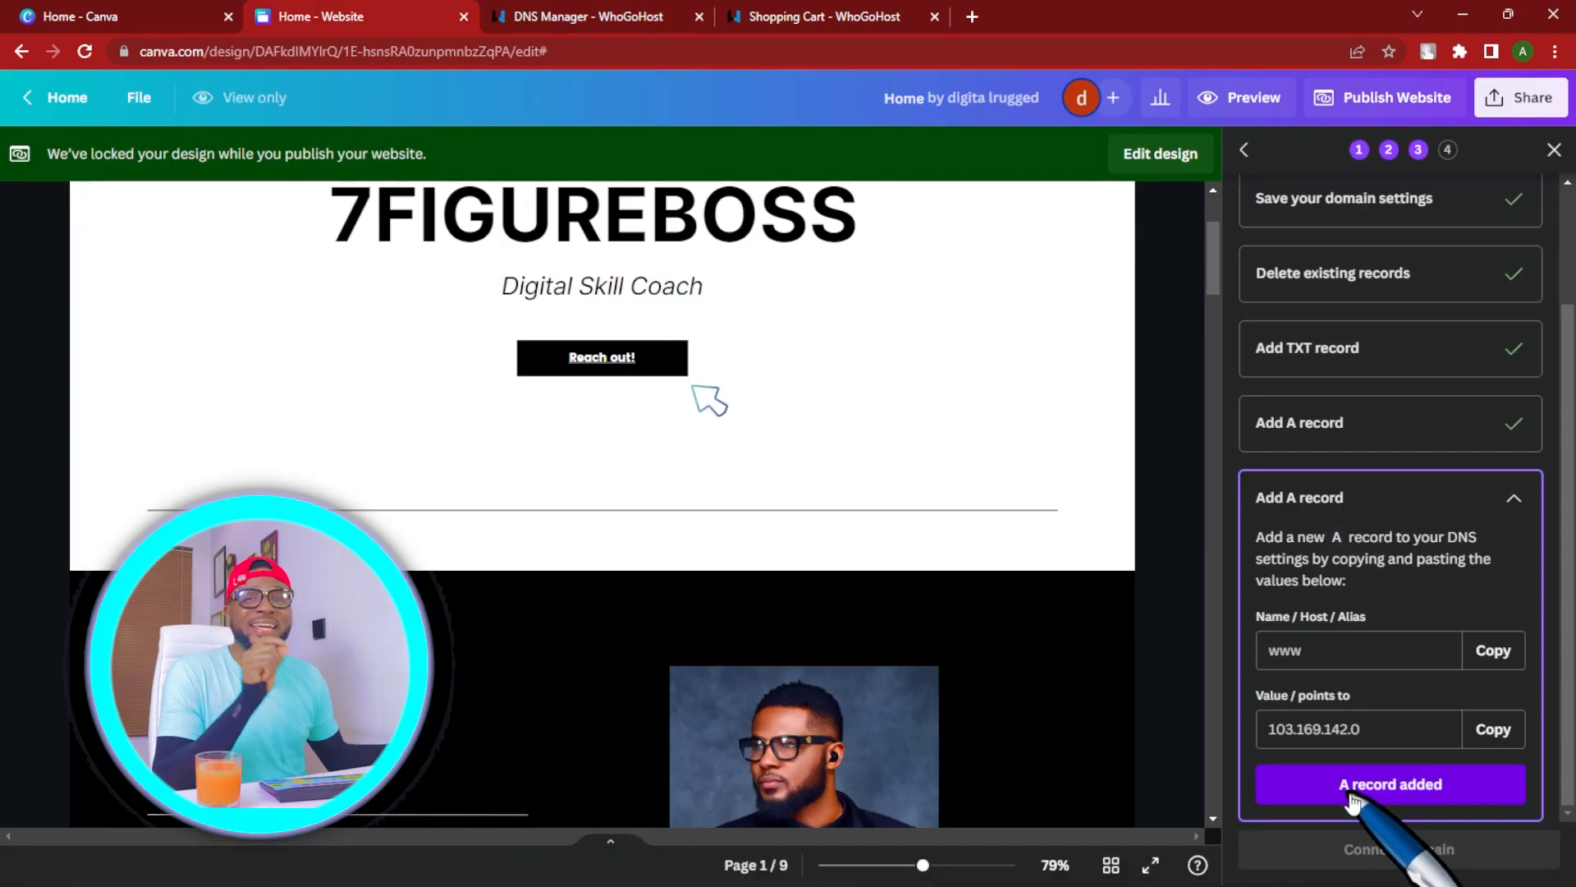
Complete the second A record stage in Canva, connect the domain, and go through the website's review settings.
click(1359, 786)
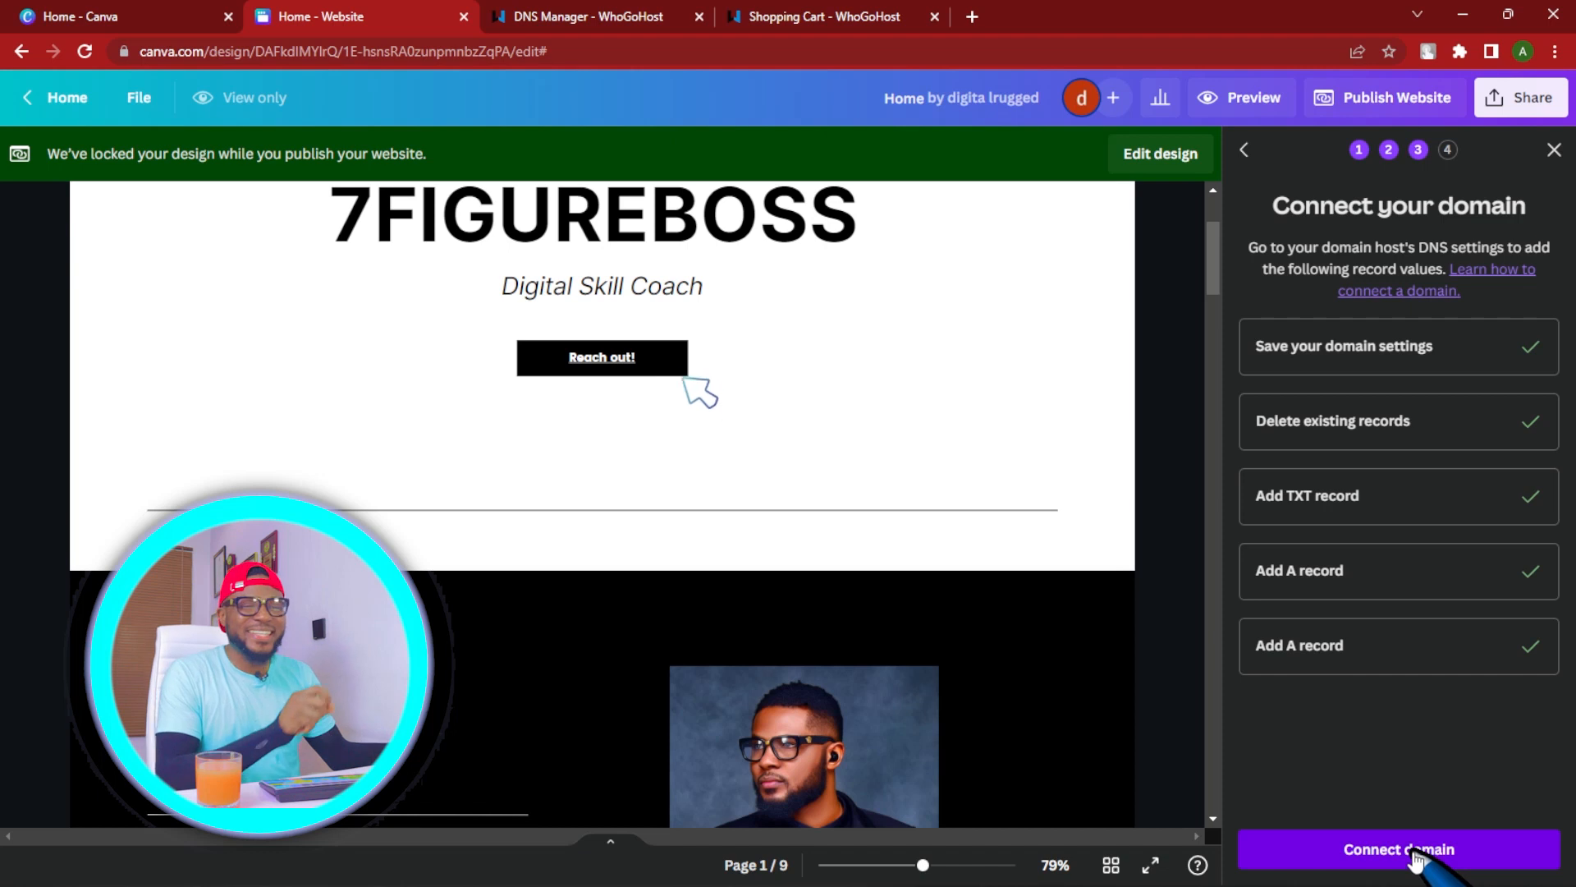
click(1414, 854)
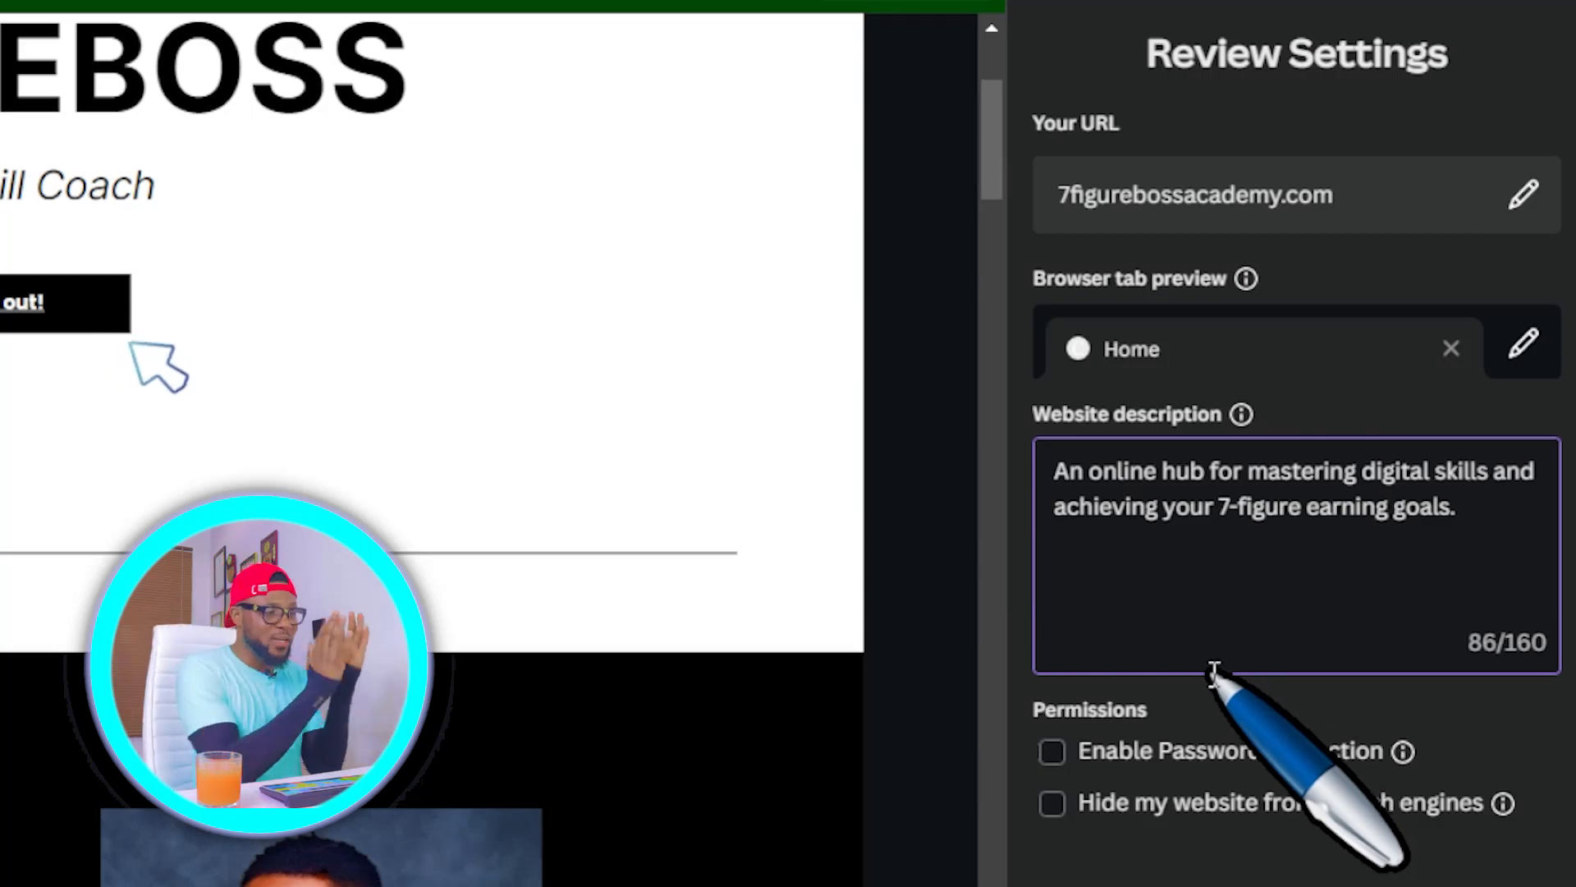
scroll(156, 402, down, 3)
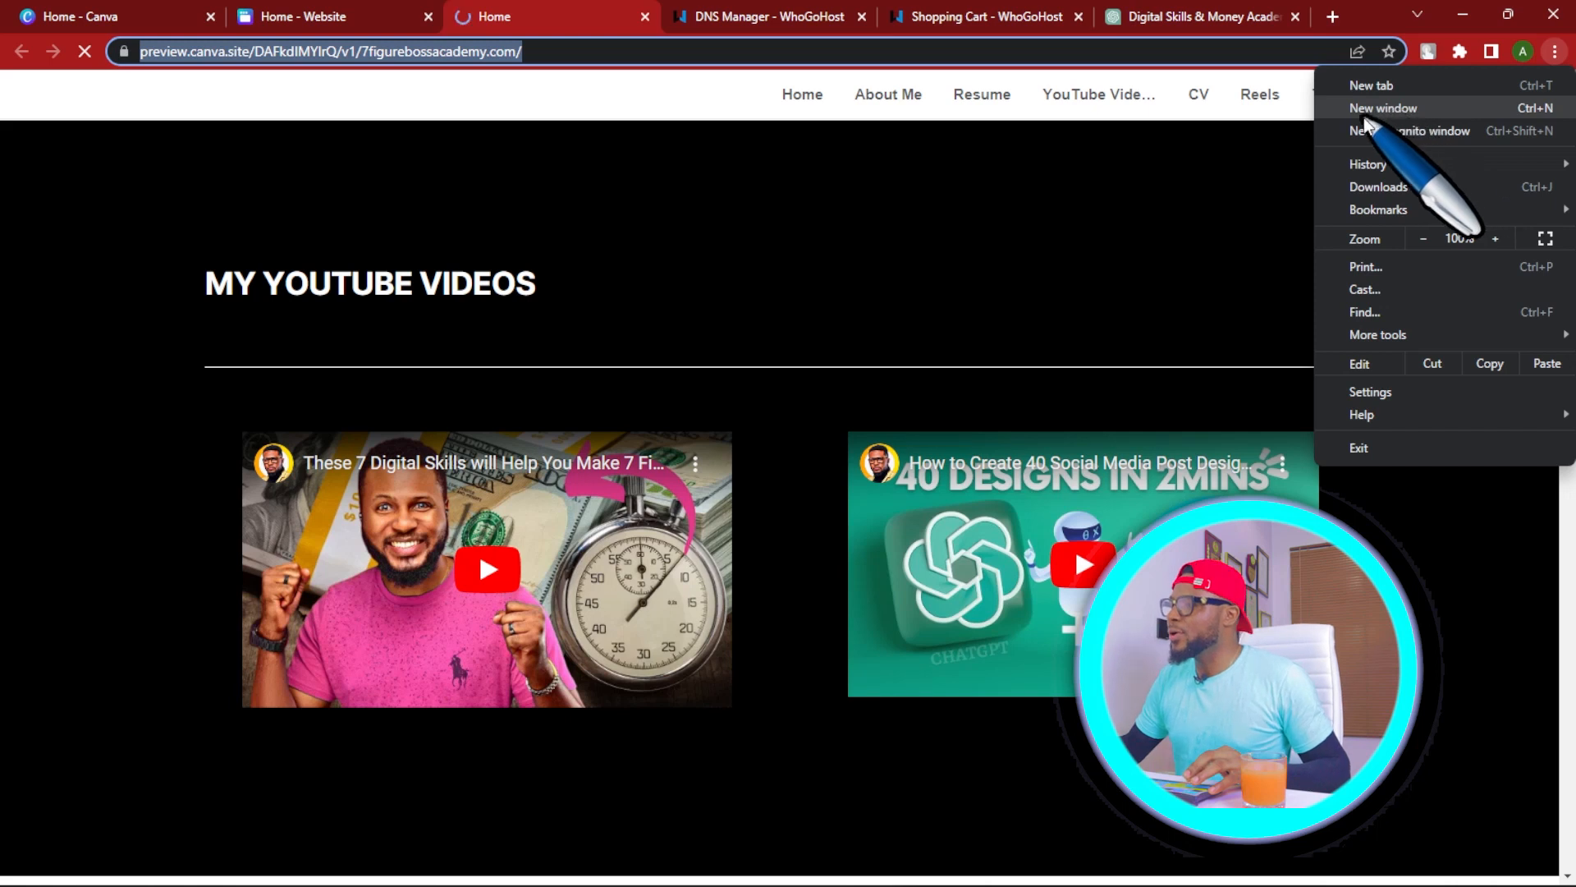
Open an incognito browser window and load 7figurebossacademy.com to check the published website.
click(1418, 131)
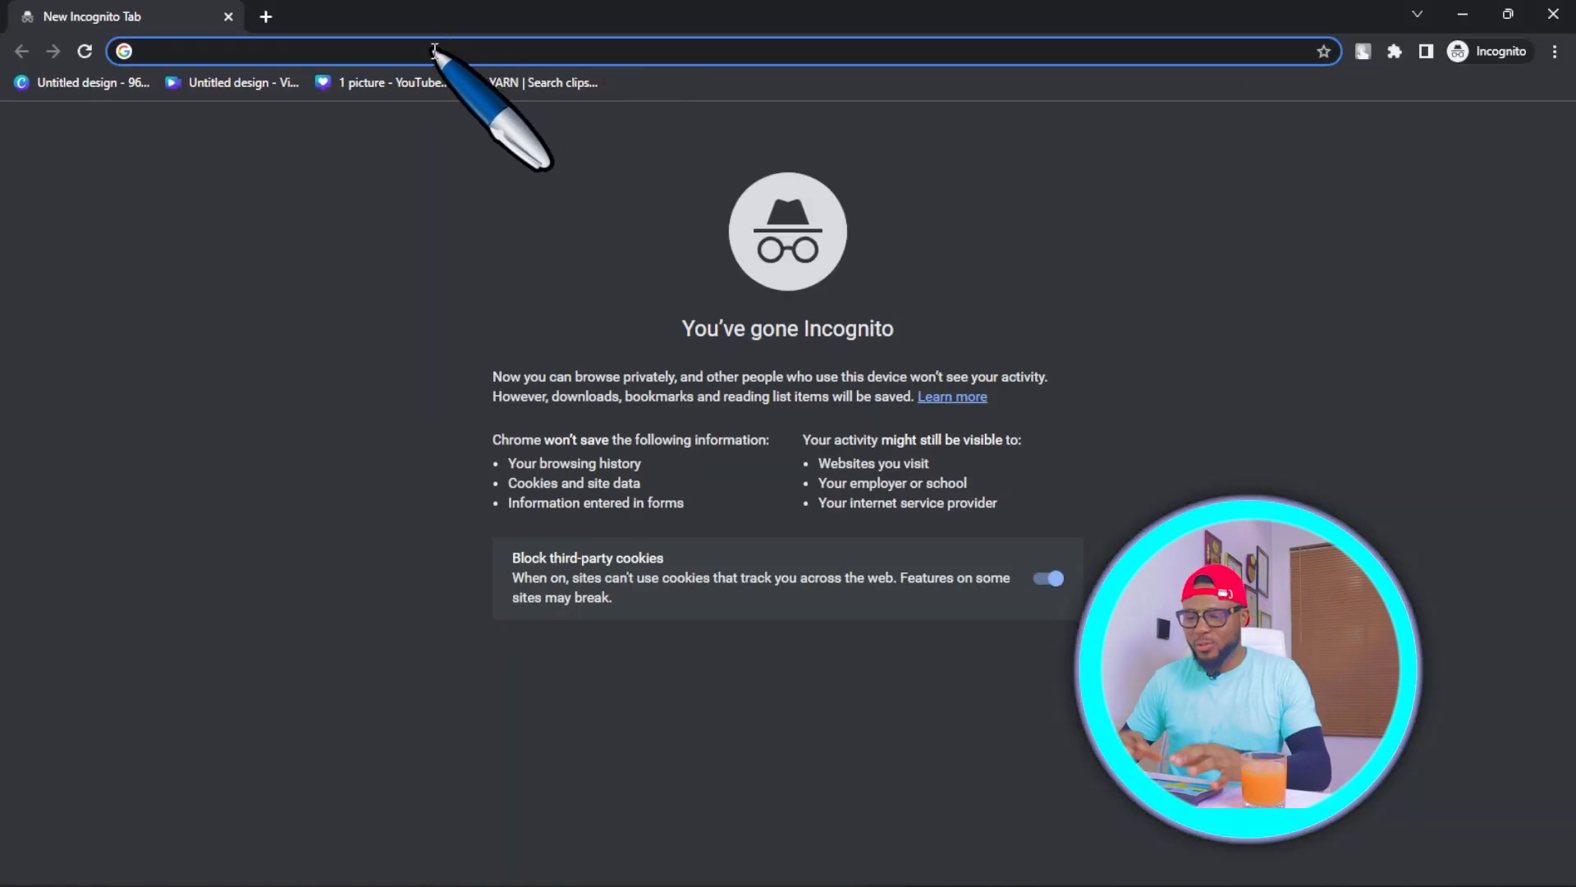
text(7figurebossacademy.com)
key(Return)
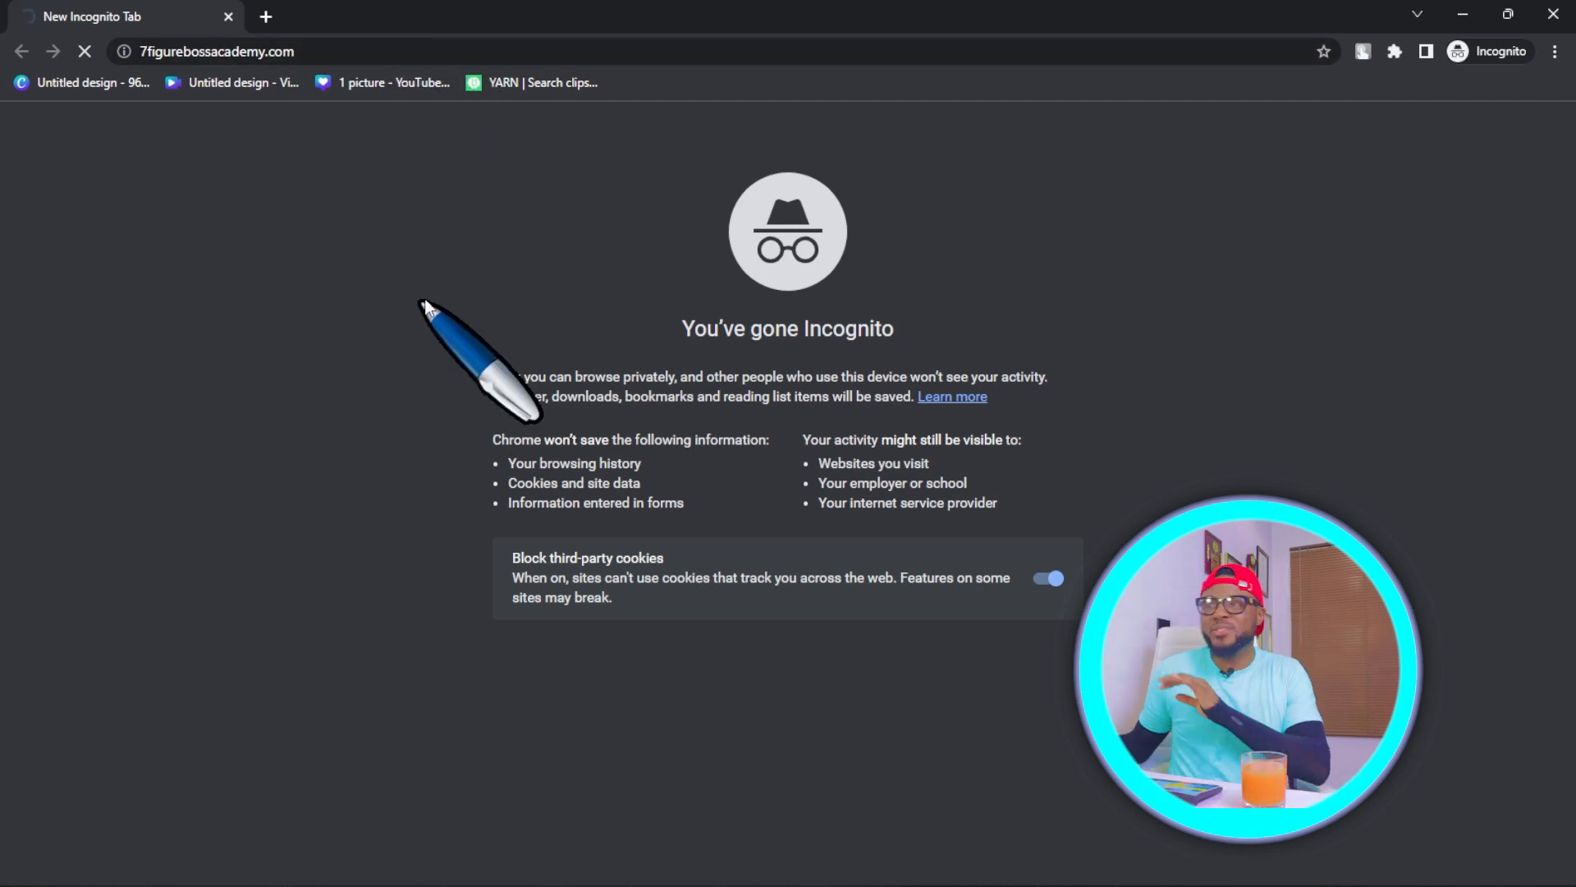